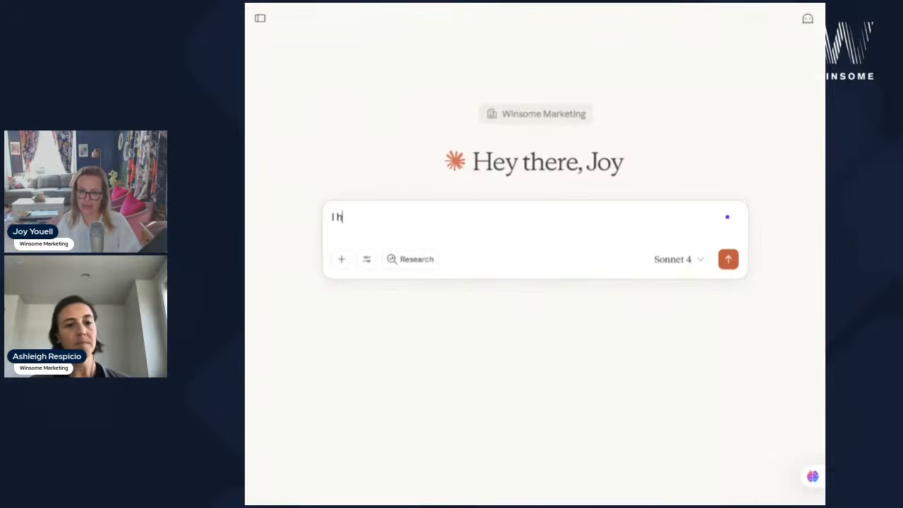
- Describe the college-student lifestyle business (course load, clubs, social habits, wellness goals) and ask for fun intake-form ideas
text(where I build lifestyle )
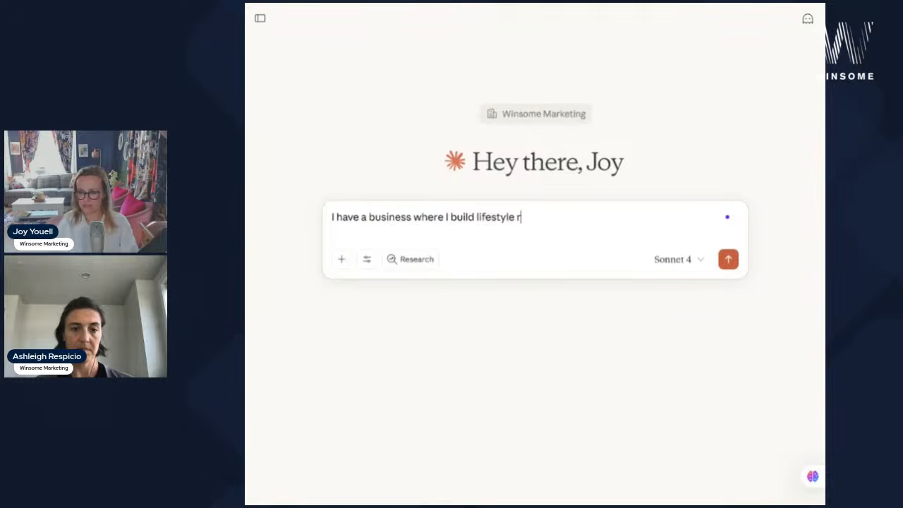
text(recommendations f)
text(or college students )
text(to enable them to b)
text(uild healthier habits base)
text(d on a number of factors.)
key(BackSpace)
text(, including their course )
text(load, sports/club)
text(s/hobbies, )
text(social habits, )
text(and desig)
key(BackSpace)
key(BackSpace)
key(BackSpace)
key(BackSpace)
key(BackSpace)
text(health/wellness targets or goals.)
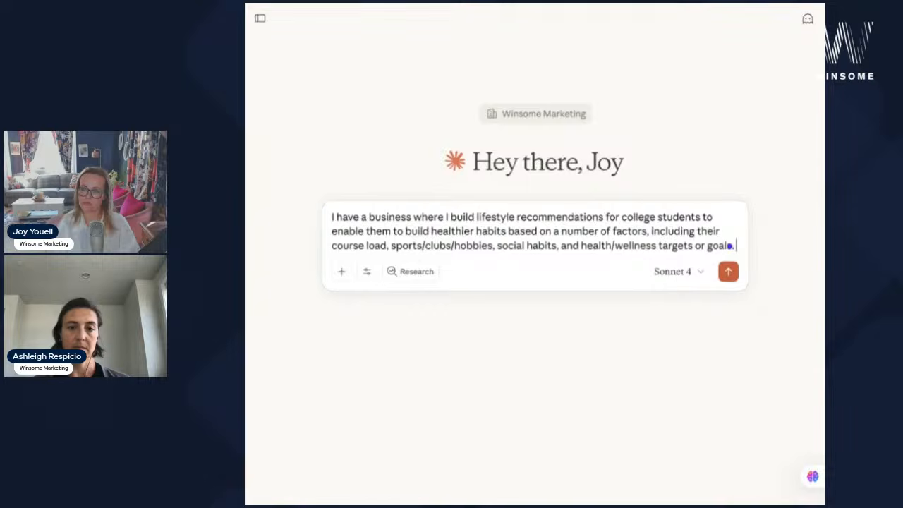
text( I want to create some kind of intake form or it)
key(BackSpace)
key(BackSpace)
text(interactive form that would enable )
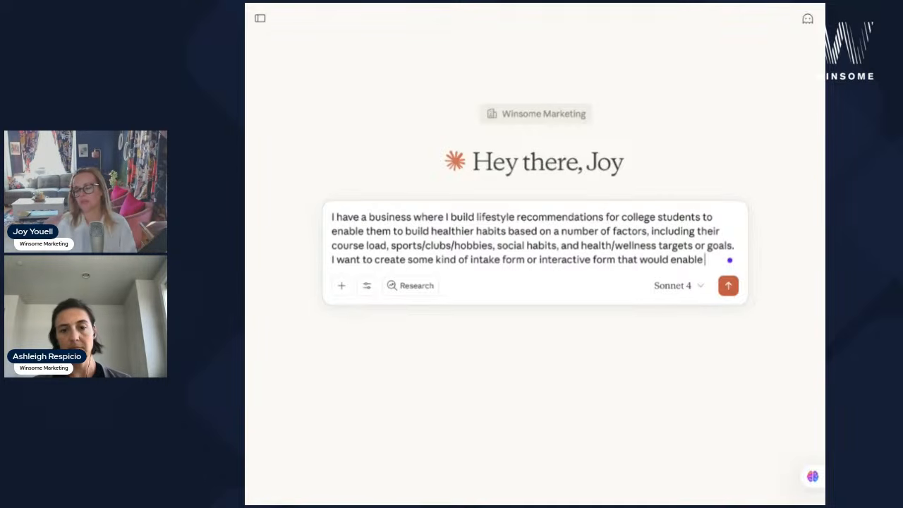
text(a user to come to my ewbsitr)
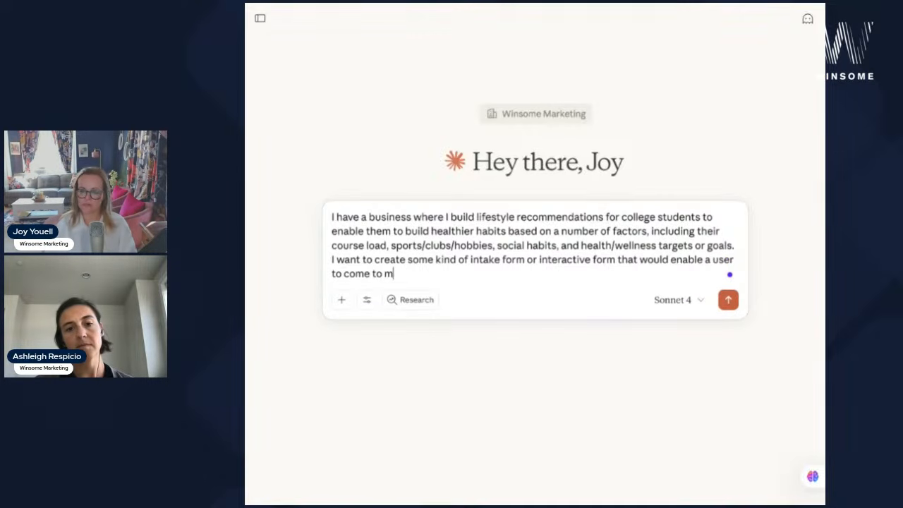
key(BackSpace)
key(BackSpace)
key(BackSpace)
key(BackSpace)
key(BackSpace)
key(BackSpace)
key(BackSpace)
text(we)
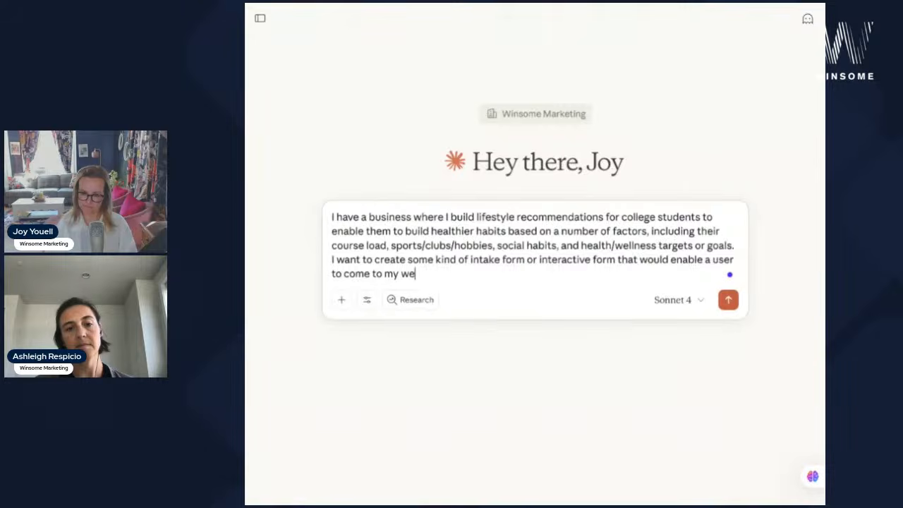
text(bsite and input all of those )
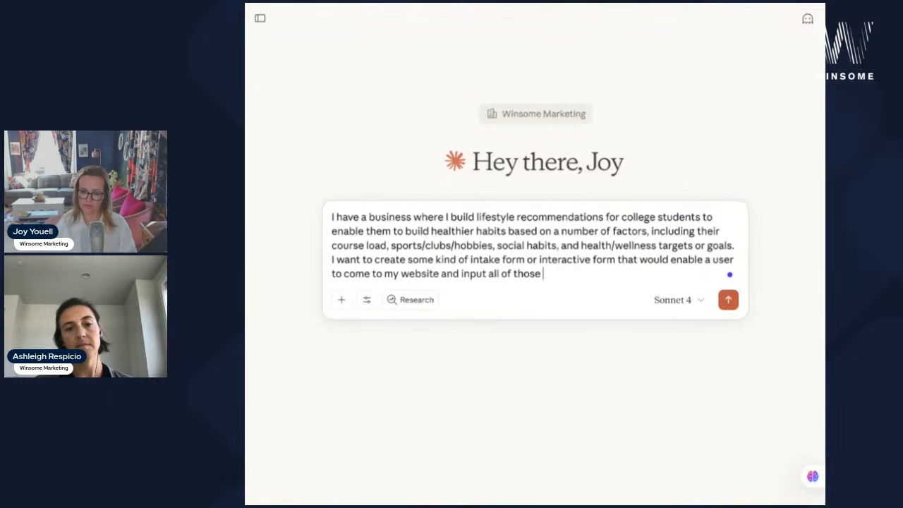
text(dimensions in a fun)
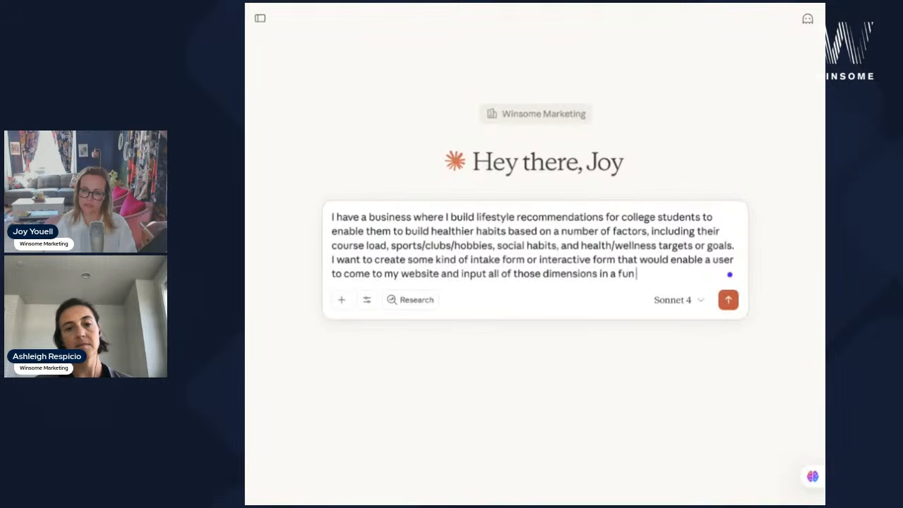
text( and engaging way and the)
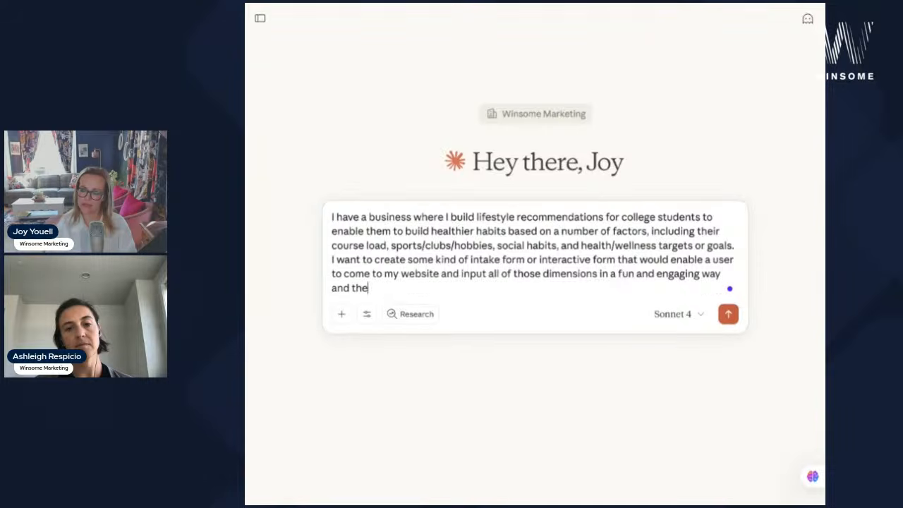
text(n get a sneak peek of )
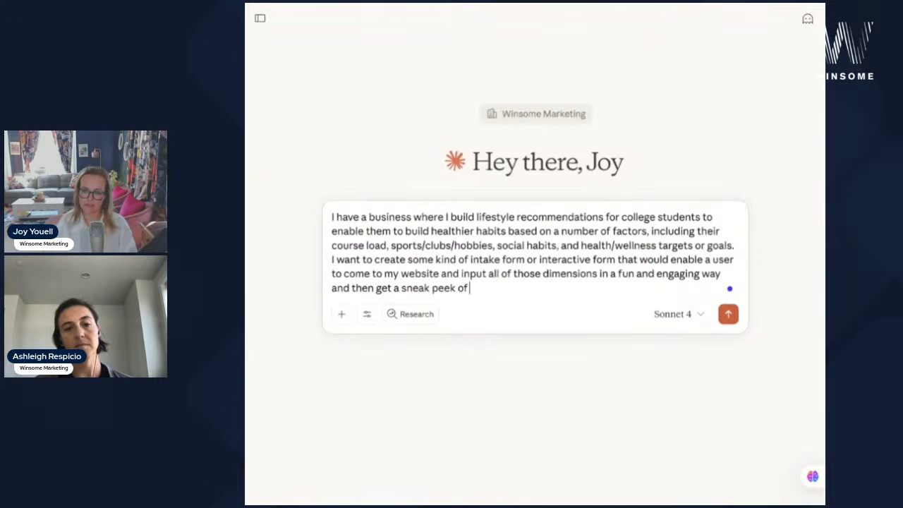
text(the kind of recom)
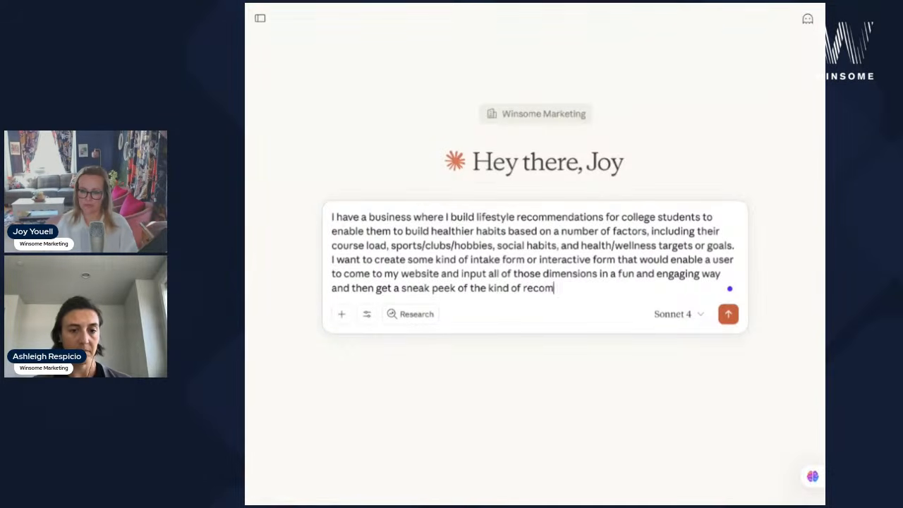
text(mendations that my app would)
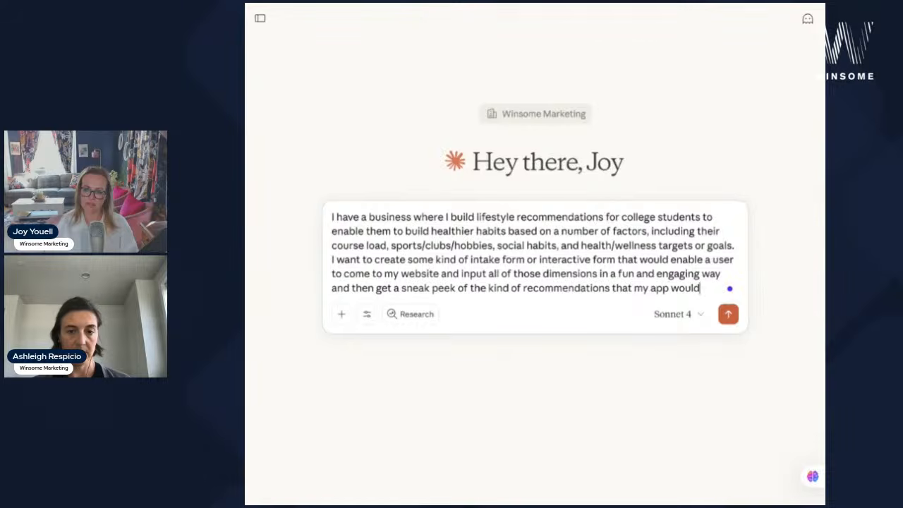
text( provide to them. Give me some ideas.)
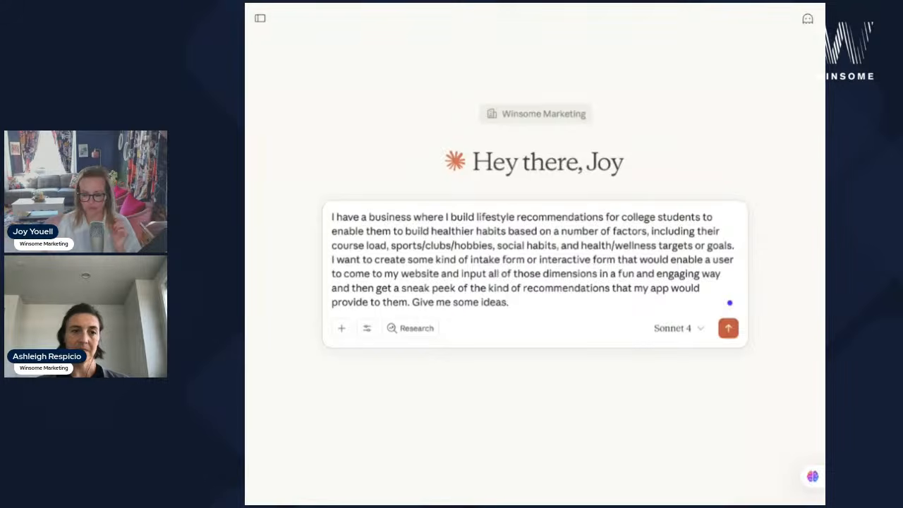
key(Return)
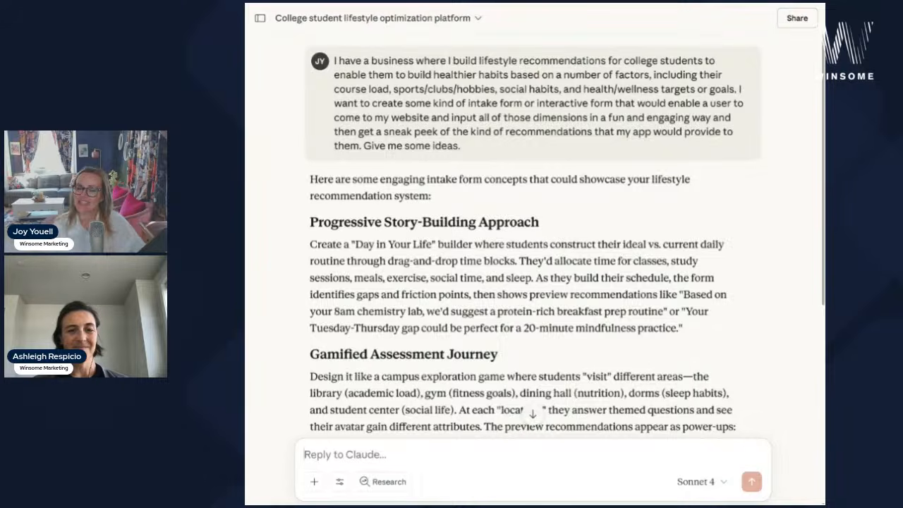
- Scroll through Claude's four intake-form concepts, then scroll back up to the top of the reply
scroll(660, 265, down, 2)
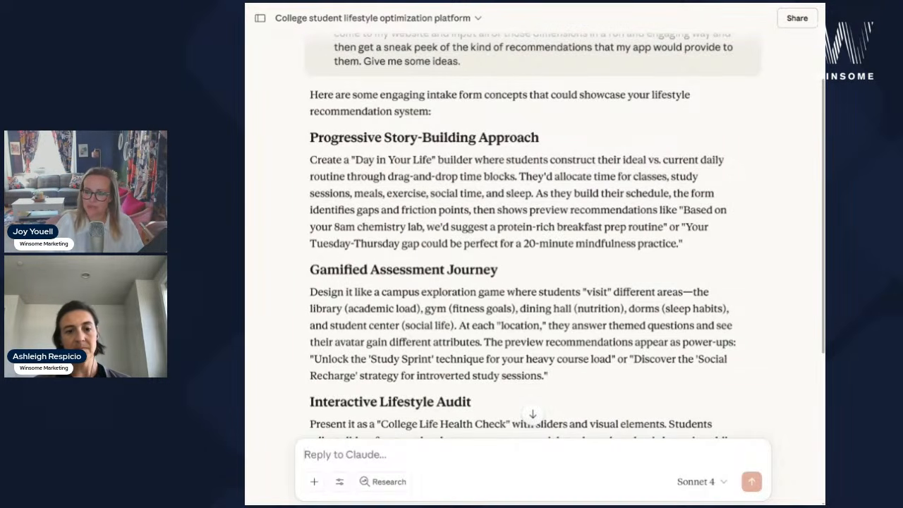
scroll(770, 289, down, 1)
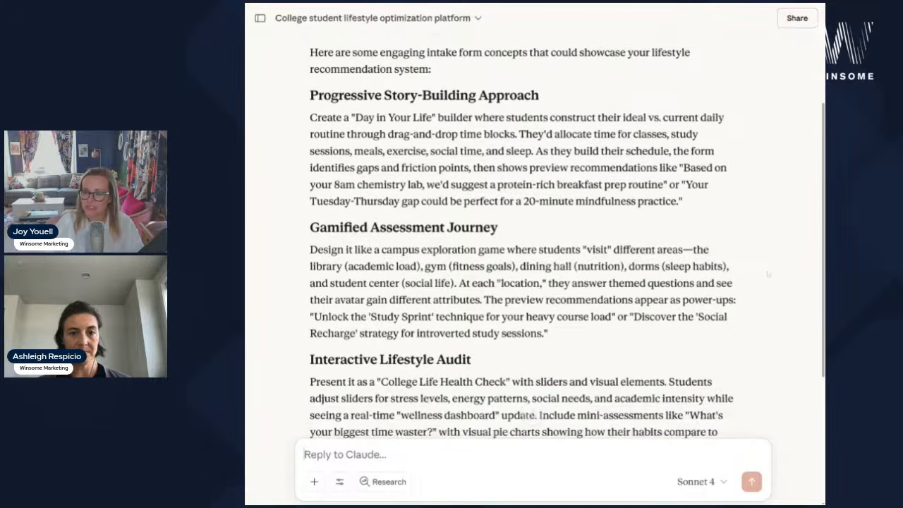
scroll(770, 289, down, 1)
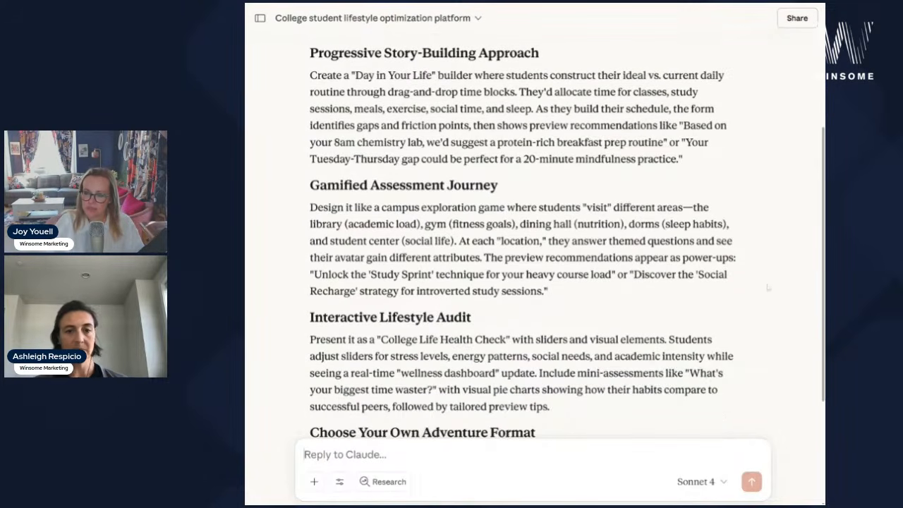
scroll(768, 296, down, 3)
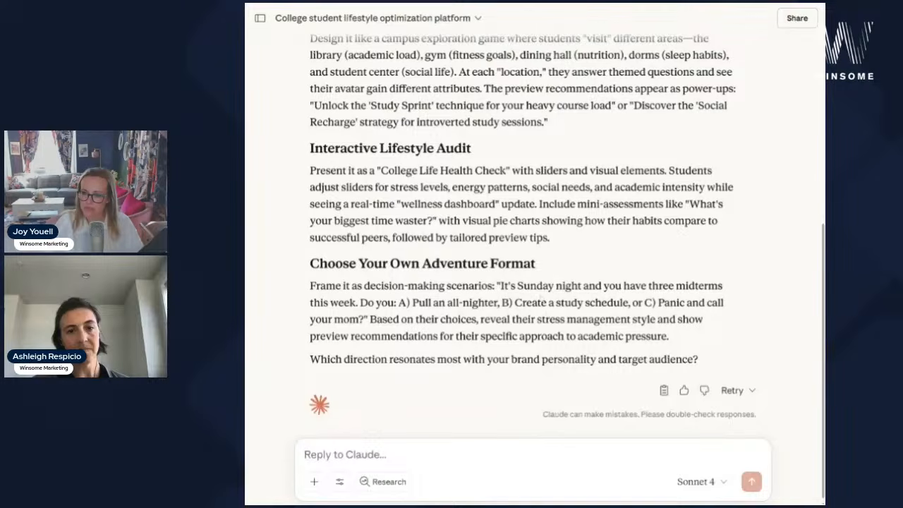
scroll(535, 233, up, 4)
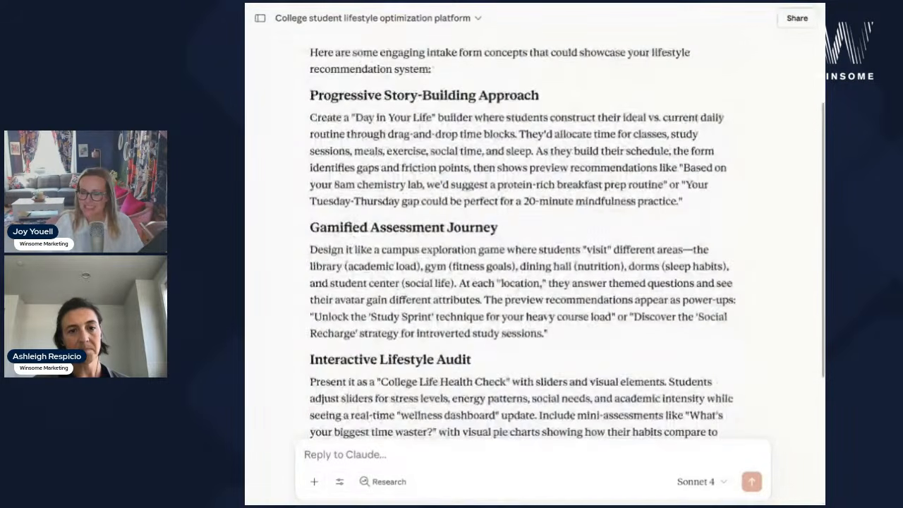
- Ask Claude for a simpler CRM-friendly lead form combining concept 1 with elements of concept 4
text(I'm)
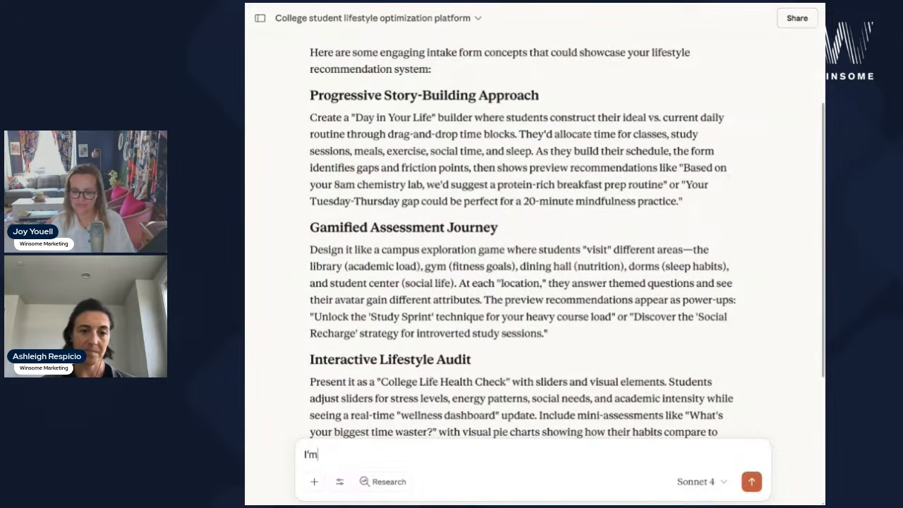
text( not sure any of those are 100)
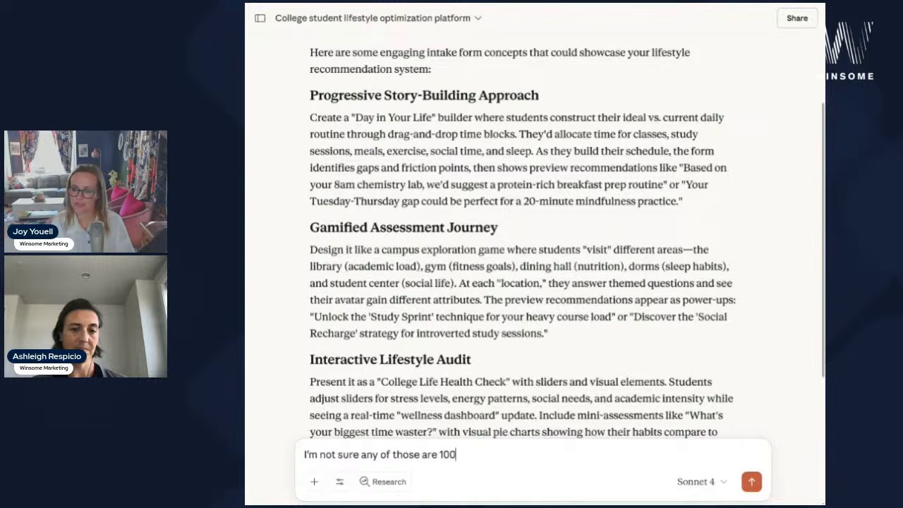
text(% what I am loo)
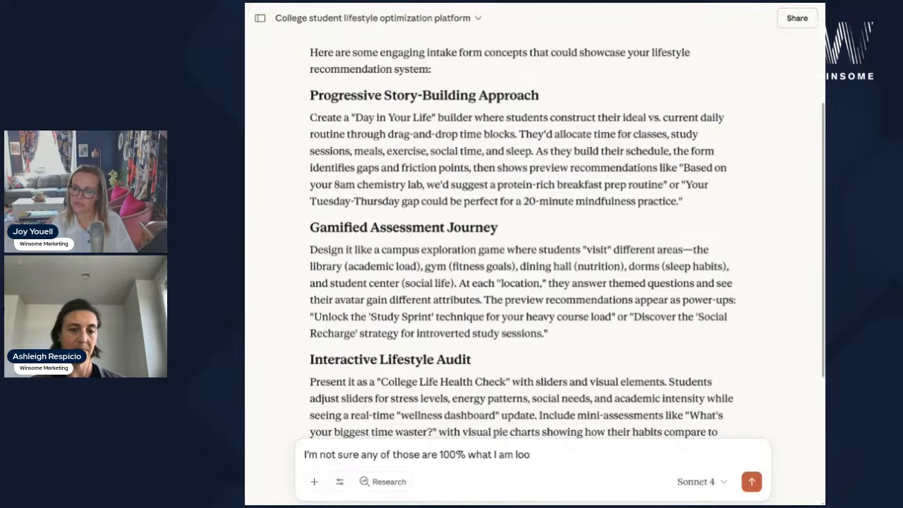
text(king for - it needs to be)
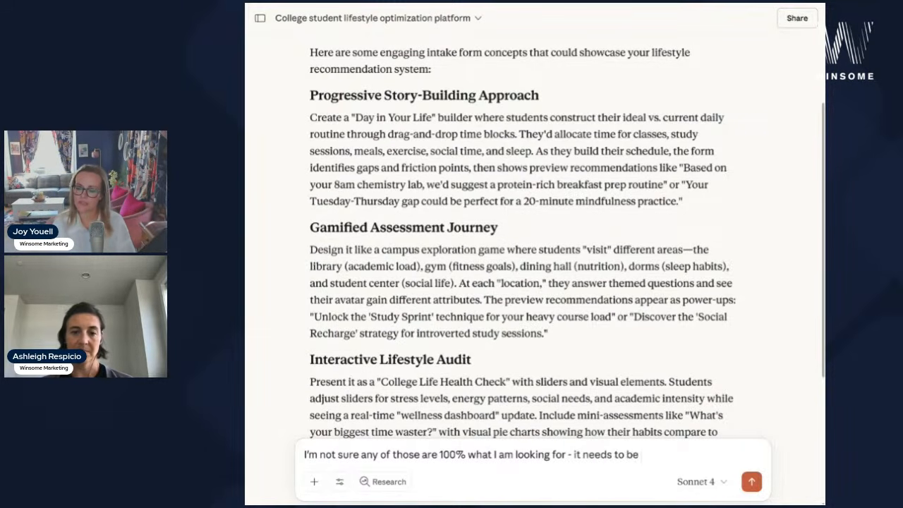
text( pretty simple and func)
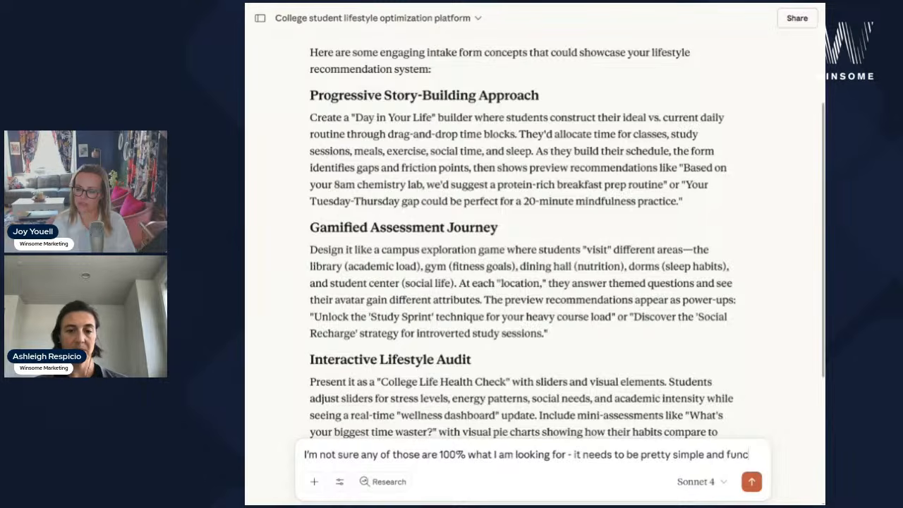
text(tion like a form probably)
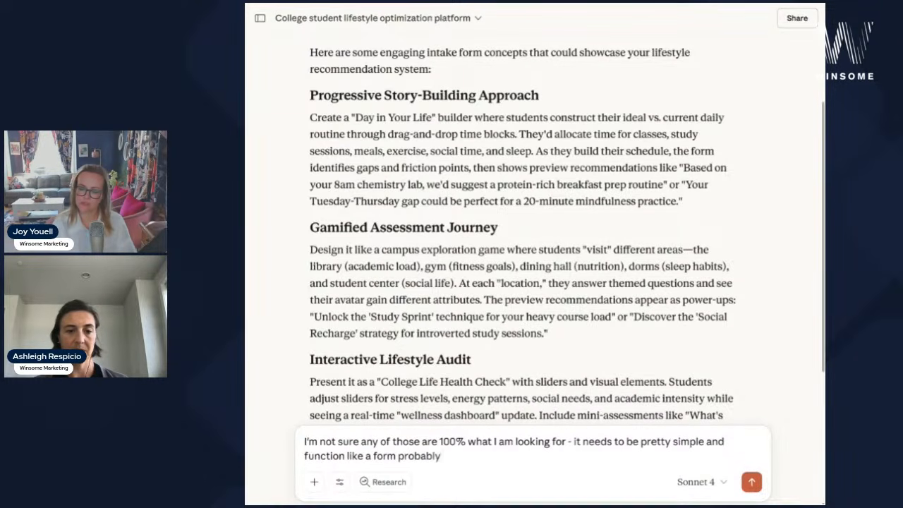
text( because it will integrat)
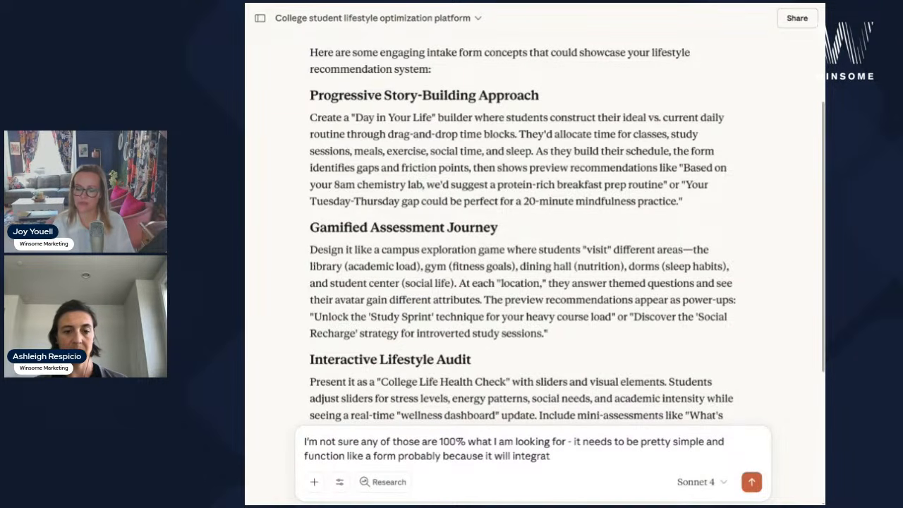
text(e with my CRM to capture)
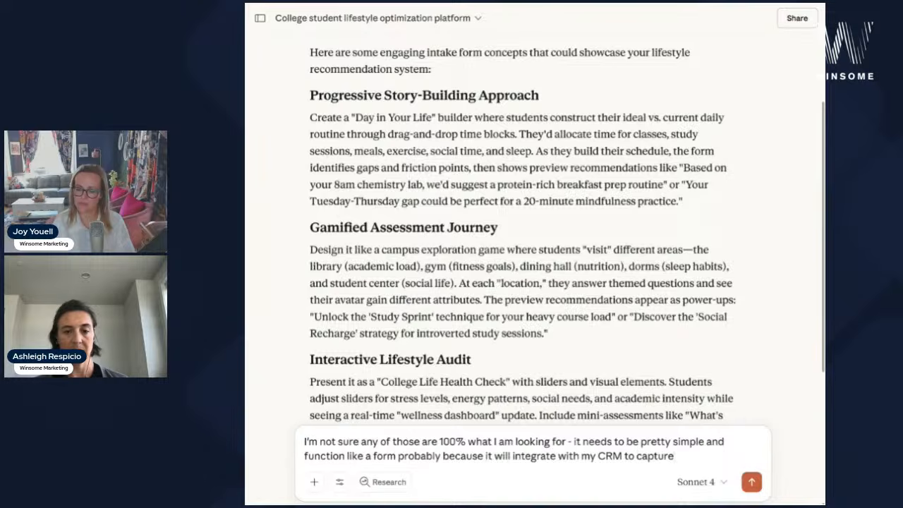
text( data I can use to f)
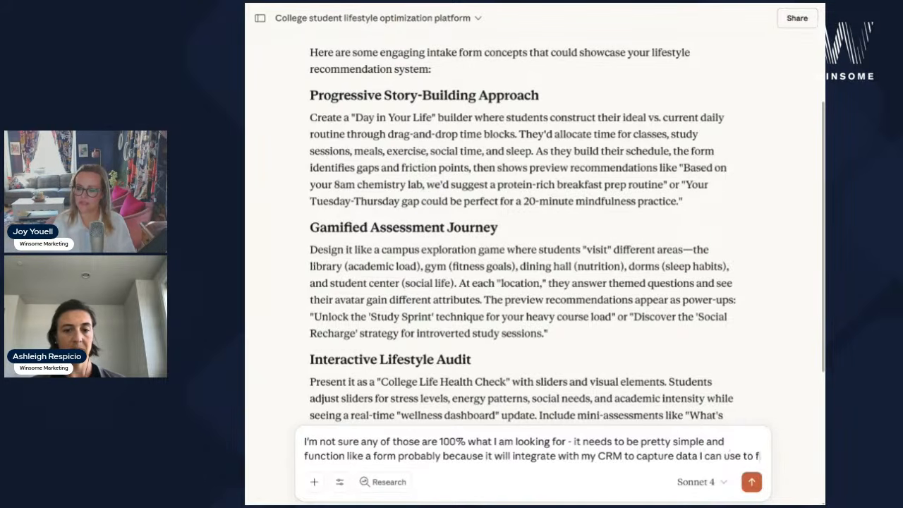
text(ollow up with leads - I')
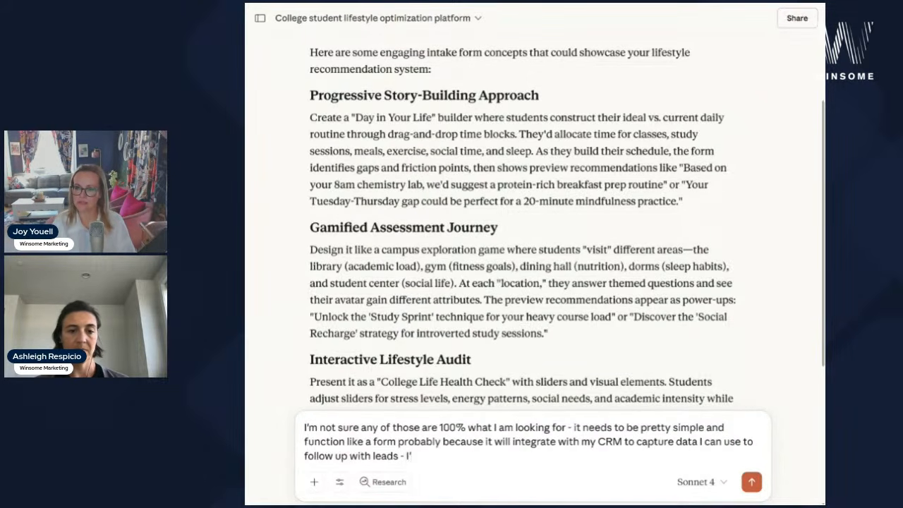
text(d say something like 1 and)
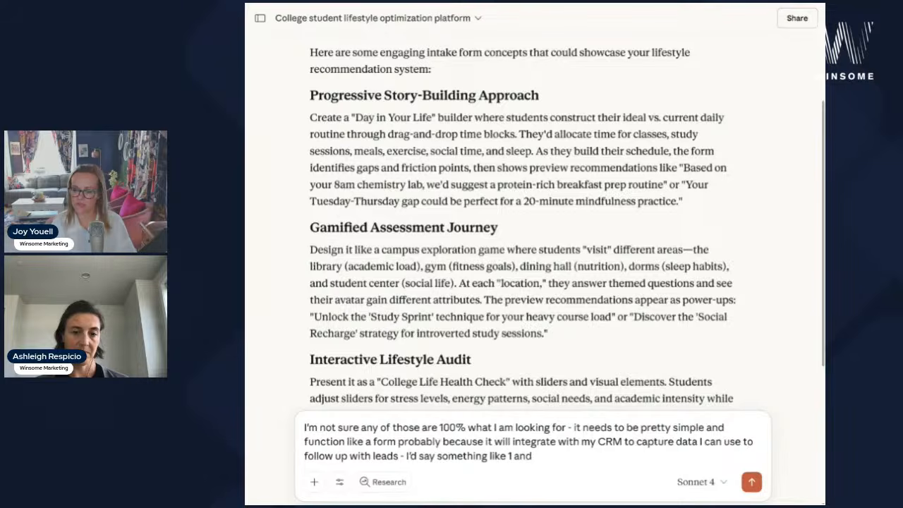
text( maybe some elements)
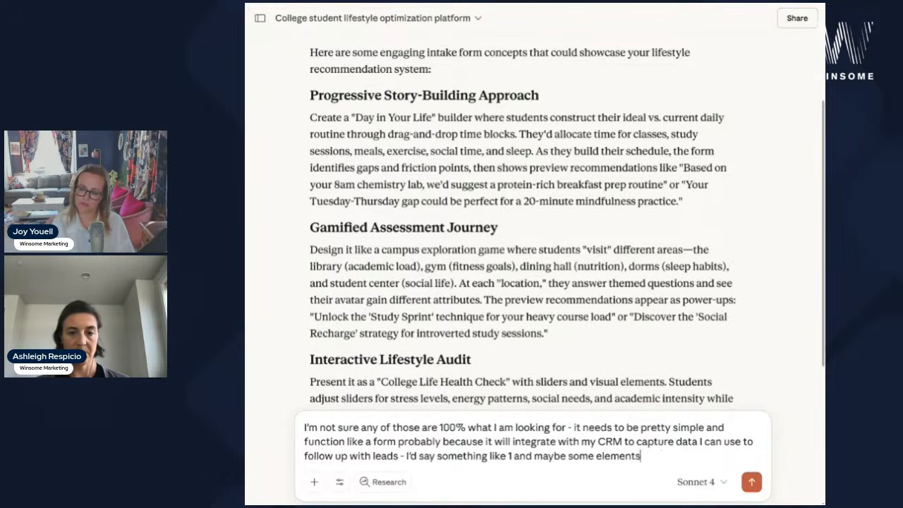
text( of 4 - try again)
key(Return)
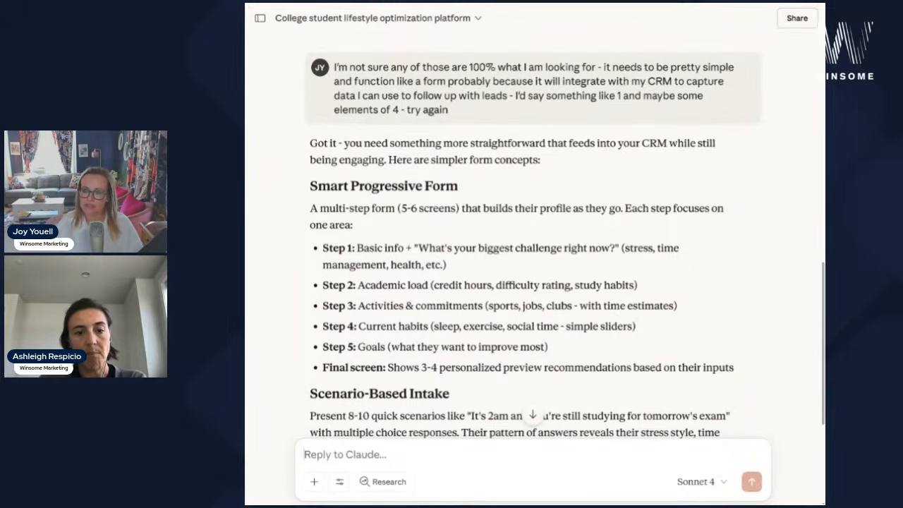
scroll(533, 240, down, 1)
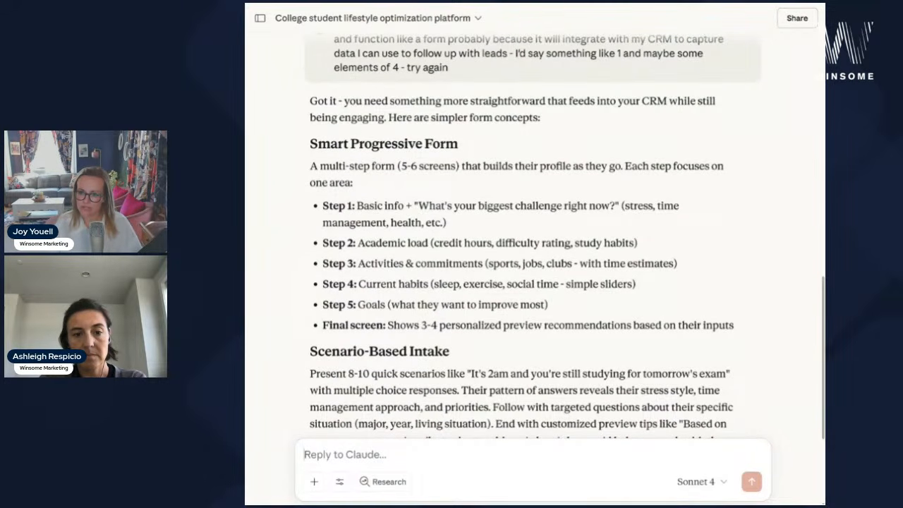
scroll(438, 305, down, 1)
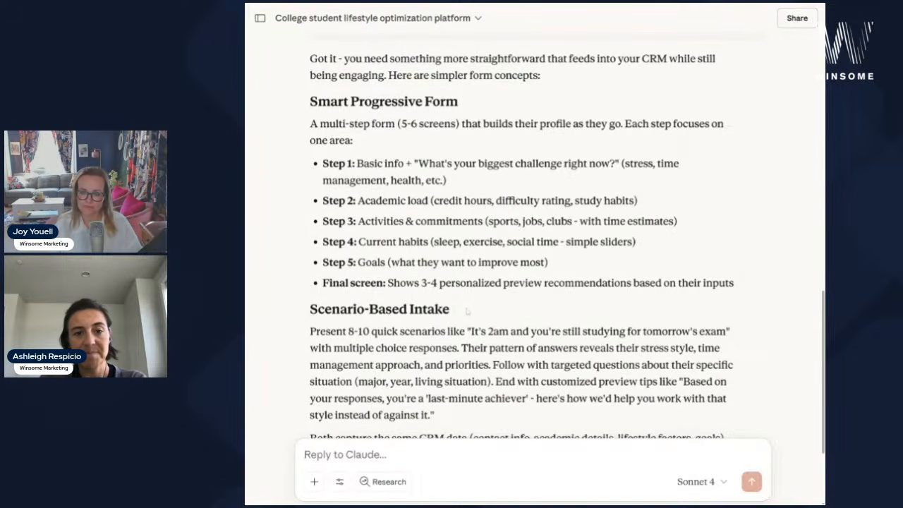
scroll(640, 297, down, 1)
scroll(639, 297, up, 2)
drag(755, 326, 310, 143)
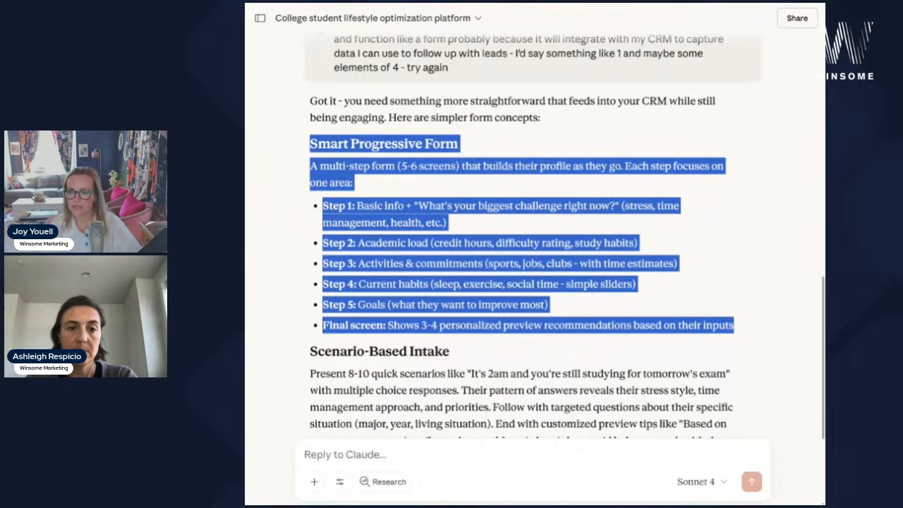
- Ask Claude to build the Smart Progressive Form as interactive HTML, with functionality ideas before design
click(426, 221)
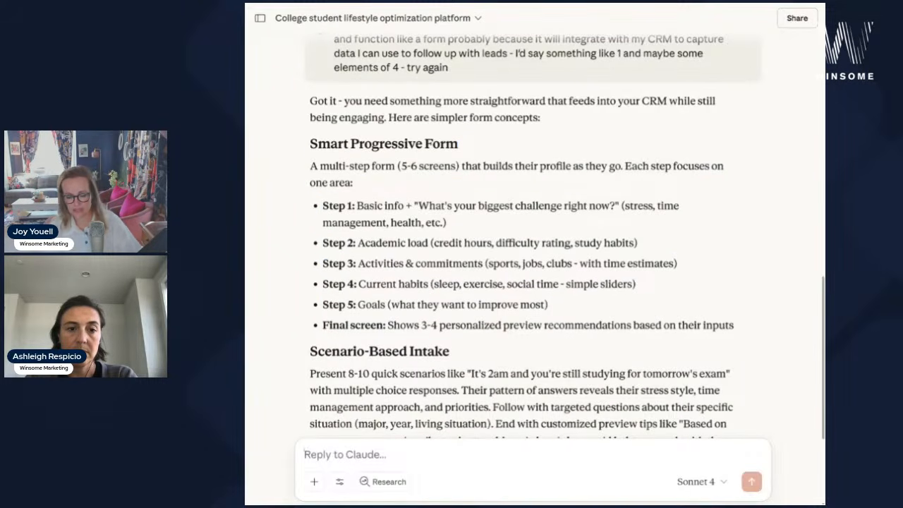
text(I like this one - let's build this one out as an interactive html form that)
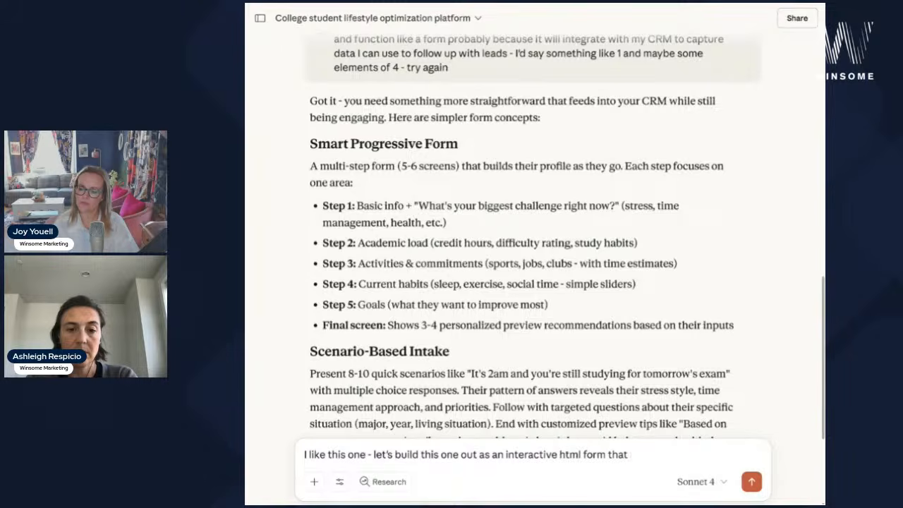
text( can be super engagina)
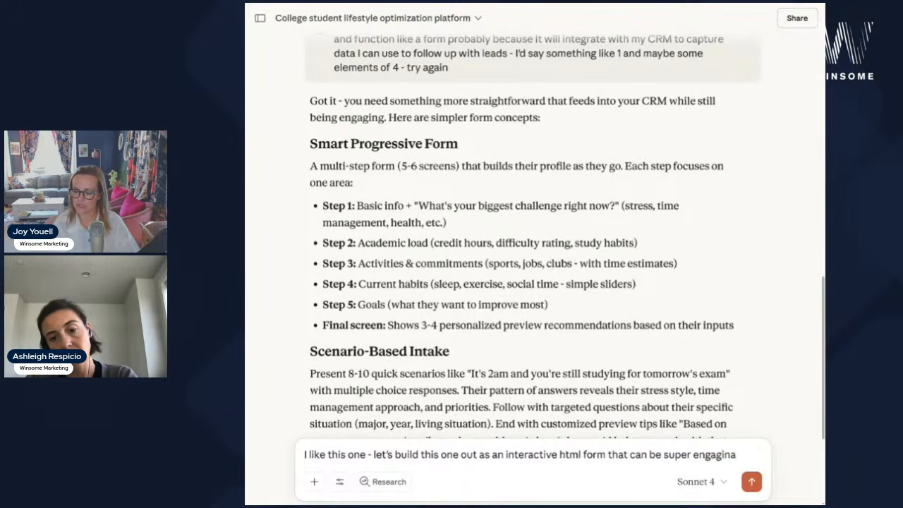
key(BackSpace)
text(g and interesting - buil)
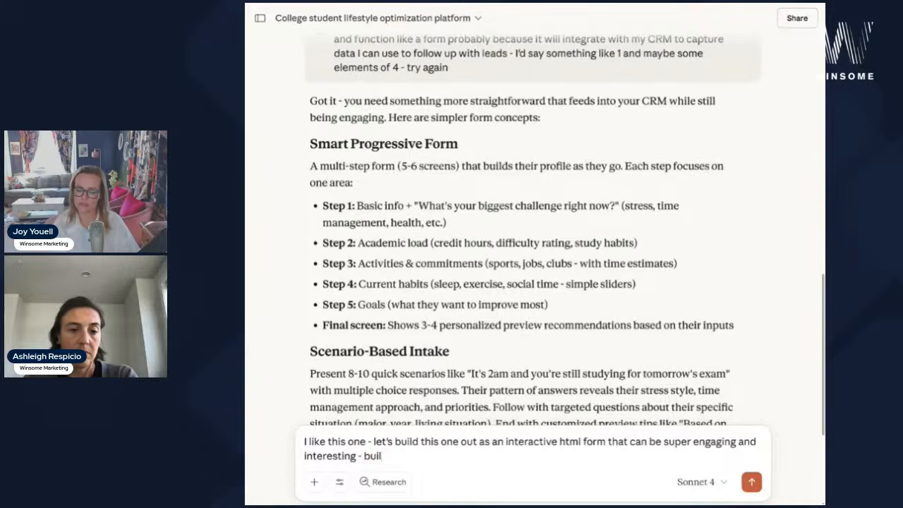
key(BackSpace)
key(BackSpace)
key(BackSpace)
key(BackSpace)
text(give)
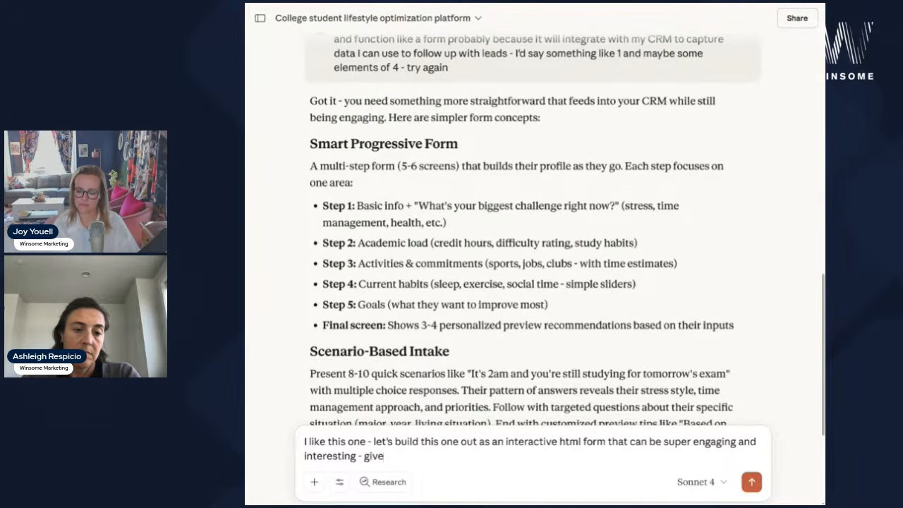
text( me ideas for functi)
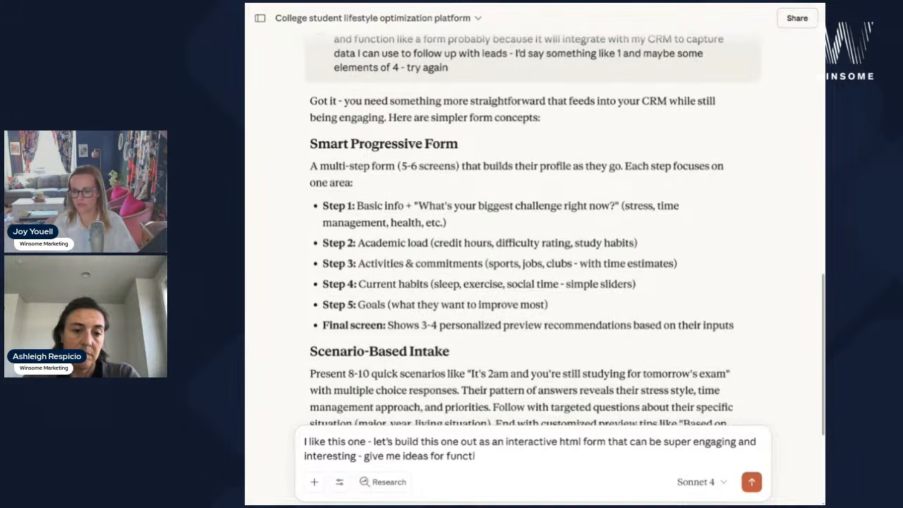
text(onality first and then)
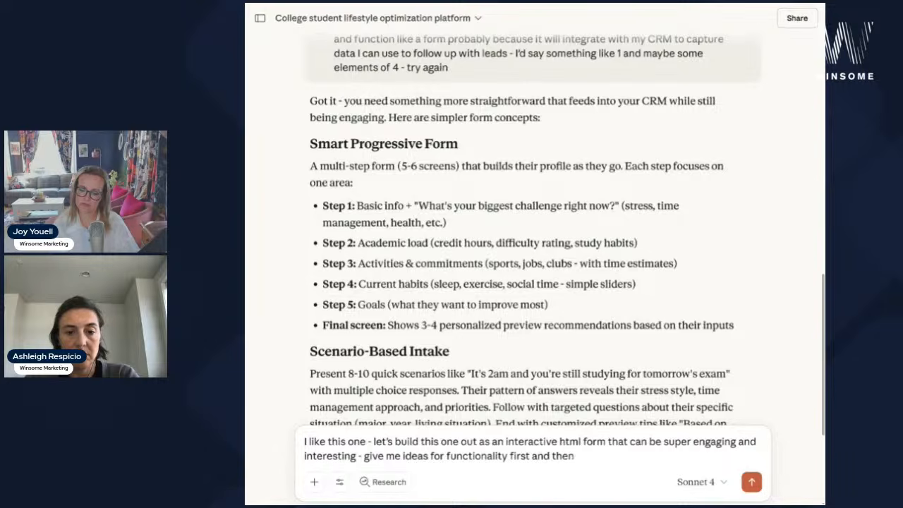
text( I'll give you design per)
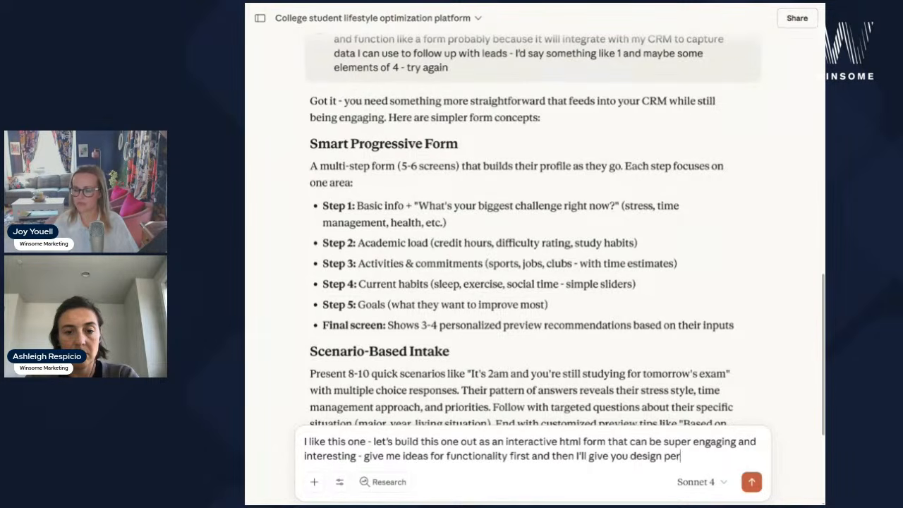
key(BackSpace)
key(BackSpace)
key(BackSpace)
text(etc.)
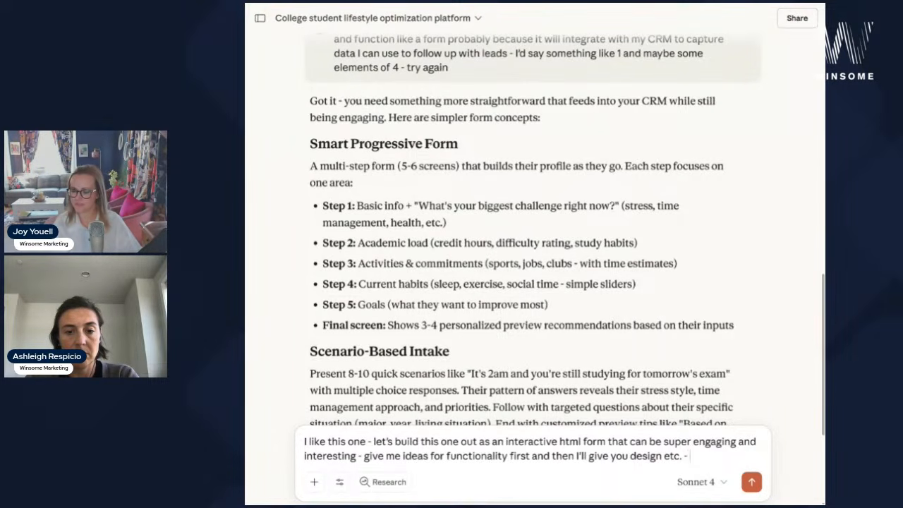
text( -)
text(Smart Progressive Form A multi-step form (5-6 screens) that builds their profile as they go. Each step focuses on one area: * Step 1: Basic info + "What's your biggest challenge right now?" (stress, time management, health, etc.) * Step 2: Academic load (credit hours, difficulty rating, study habits) * Step 3: Activities & commitments (sports, jobs, clubs - with time estimates) * Step 4: Current habits (sleep, exercise, social time - simple sliders) * Step 5: Goals (what they want to improve most) * Final screen: Shows 3-4 personalized preview recommendations based on their inputs)
key(Return)
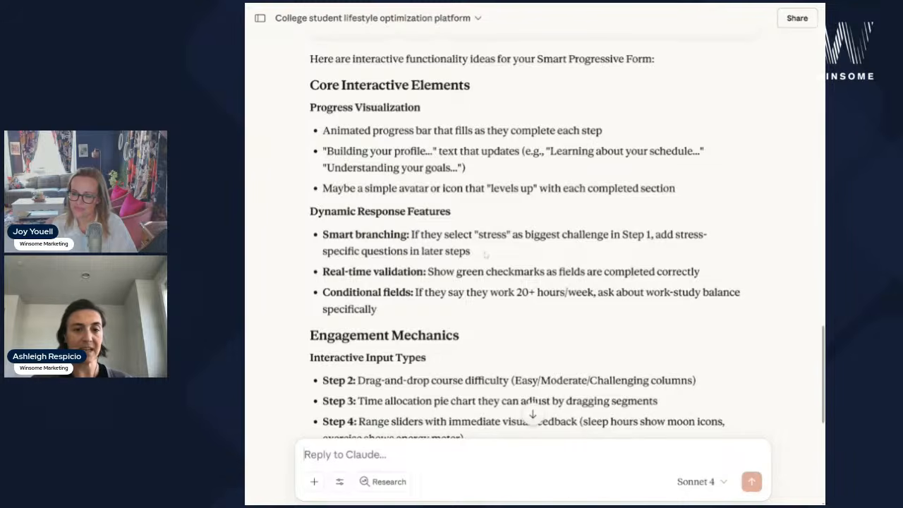
- Draft a reply asking to limit Smart branching so output feels custom but stays CRM-standardized
scroll(485, 256, down, 1)
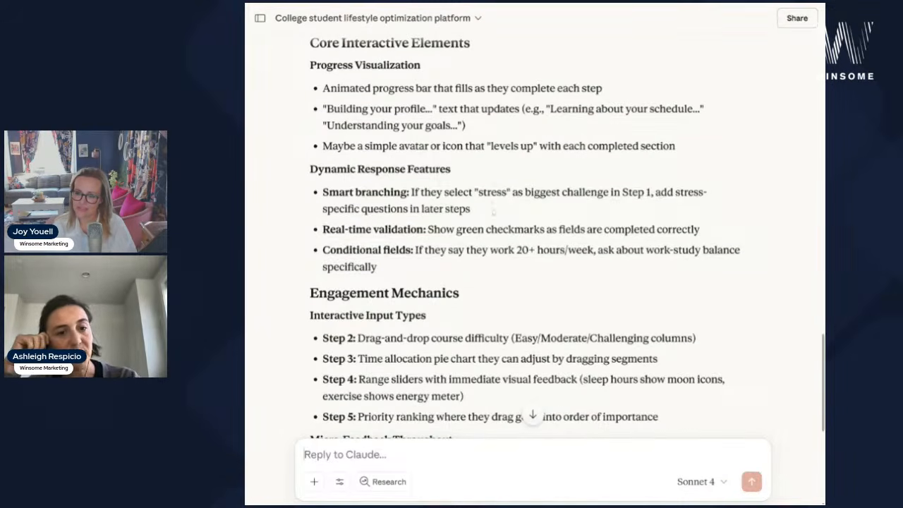
triple_click(492, 208)
click(491, 208)
drag(410, 192, 322, 194)
key(ctrl+c)
click(345, 455)
text(limit)
key(ctrl+v)
text(as much as possible)
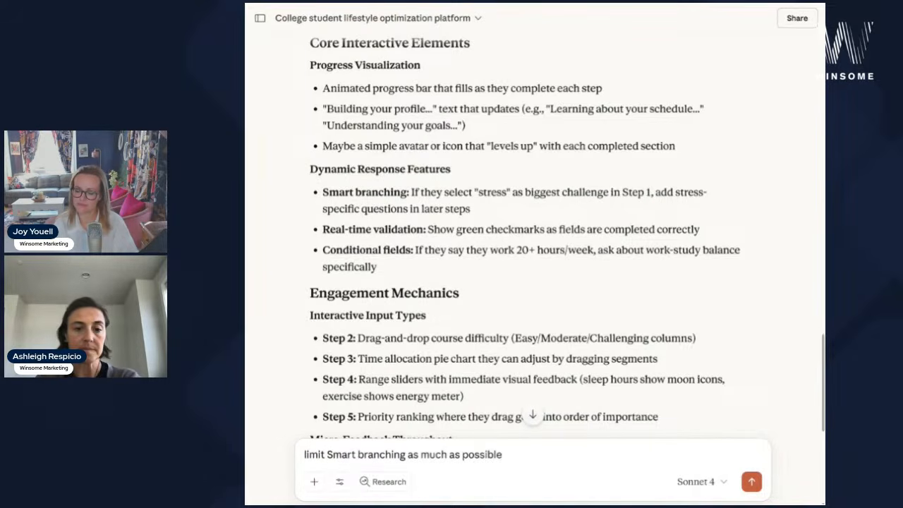
text( - you want to make the user)
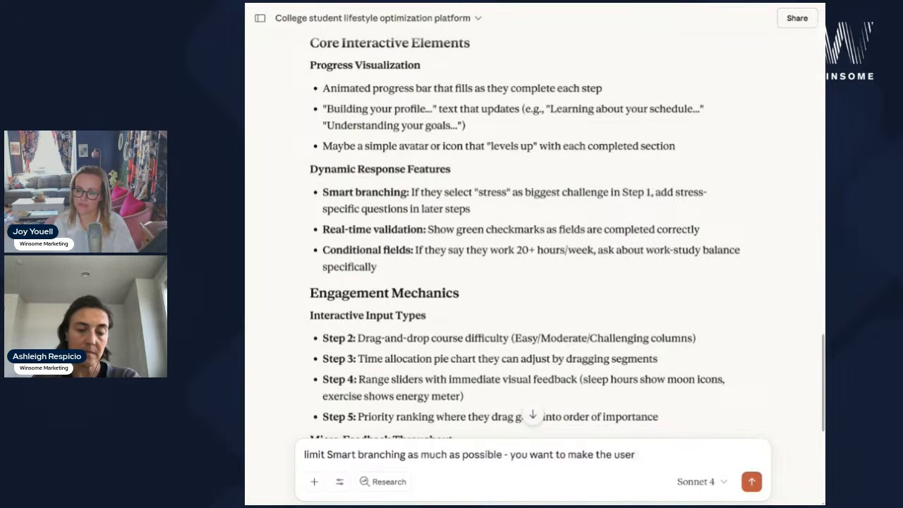
text( feel like the output is h)
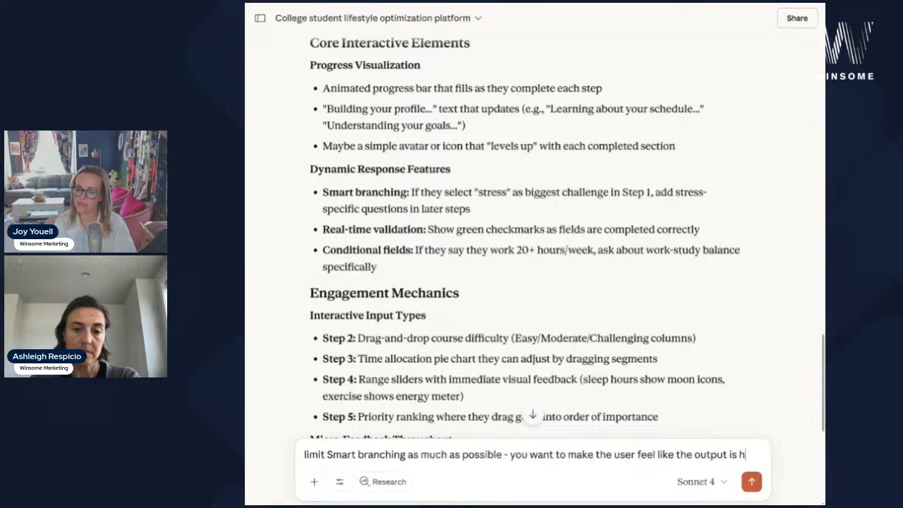
text(ighly customized but for)
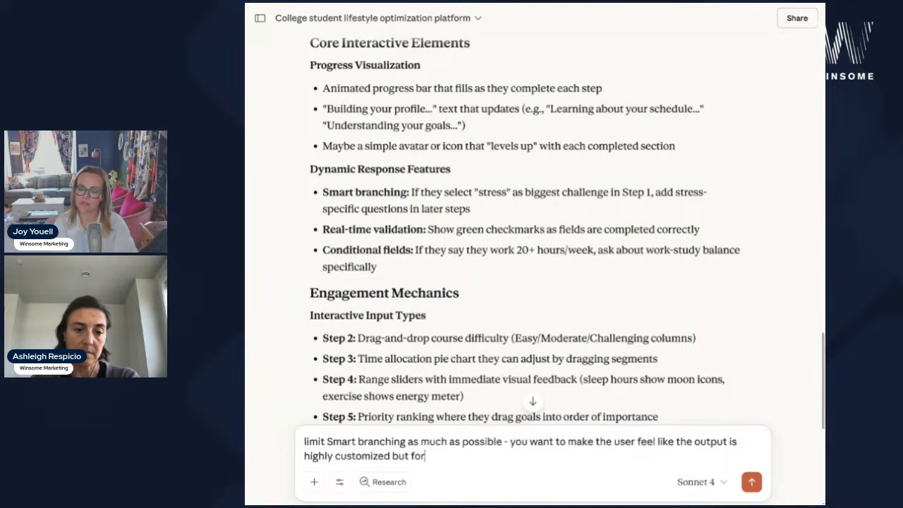
text( the purposes of simplicity)
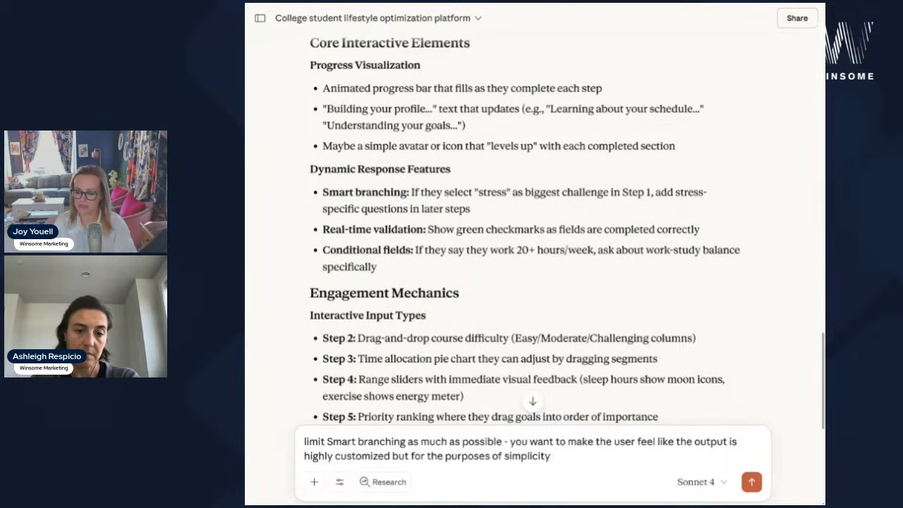
text( and integrating into my C)
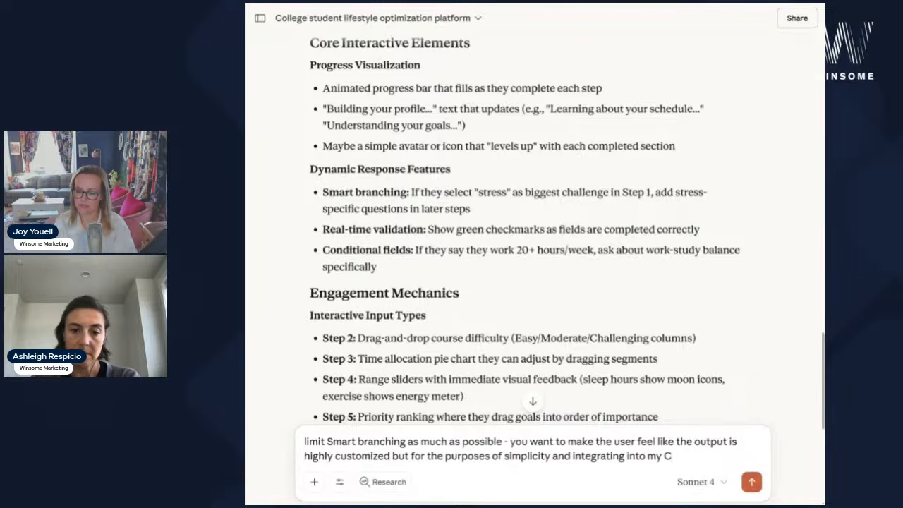
text(RM, this needs to be a)
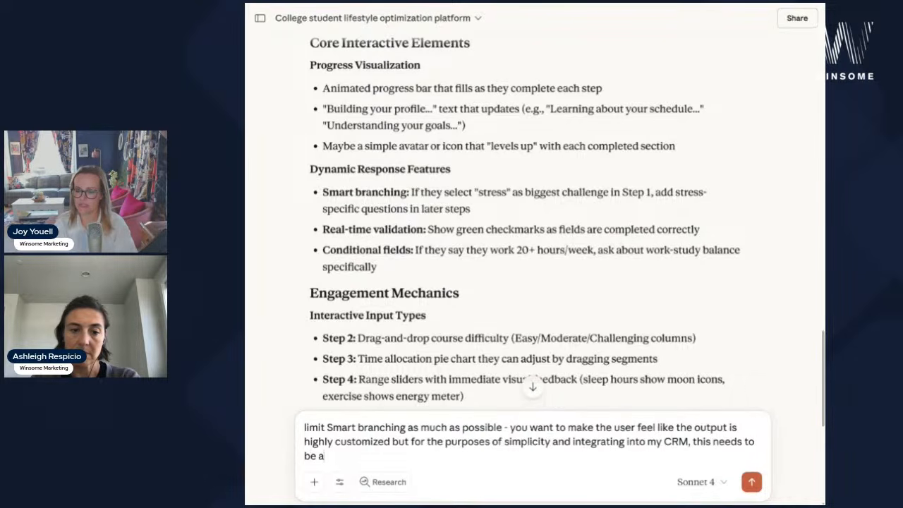
text(s straightforward and)
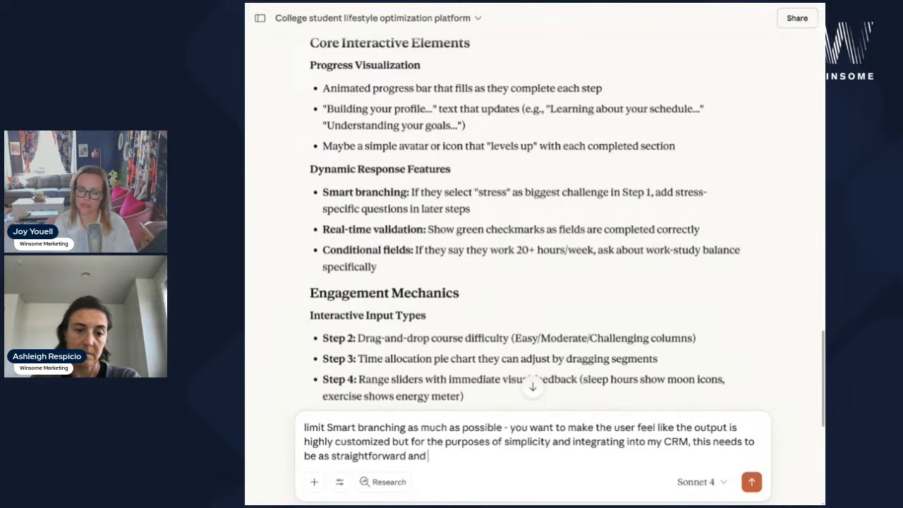
text( standar)
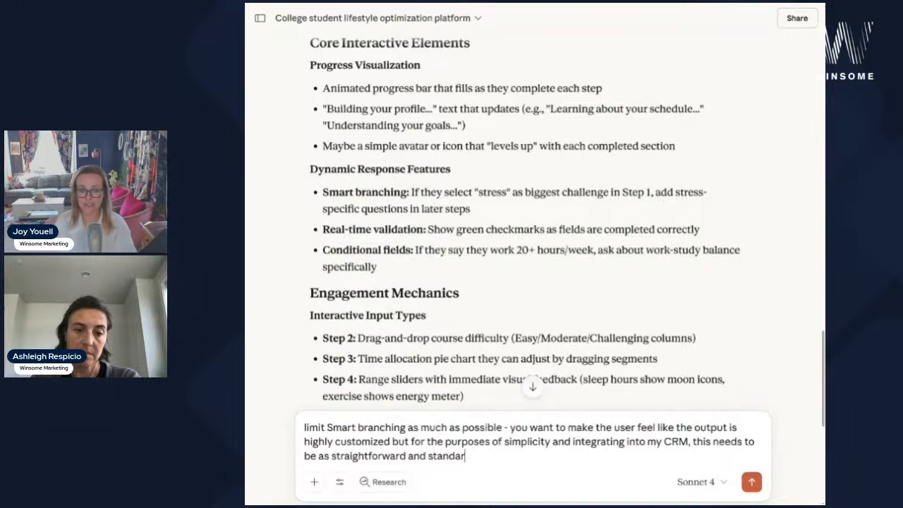
text(dized as possible)
key(shift+Return)
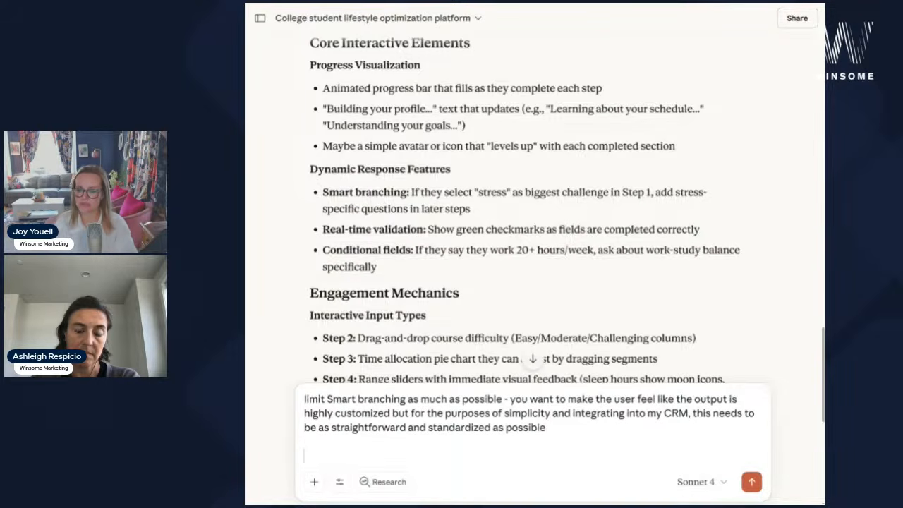
scroll(569, 244, down, 3)
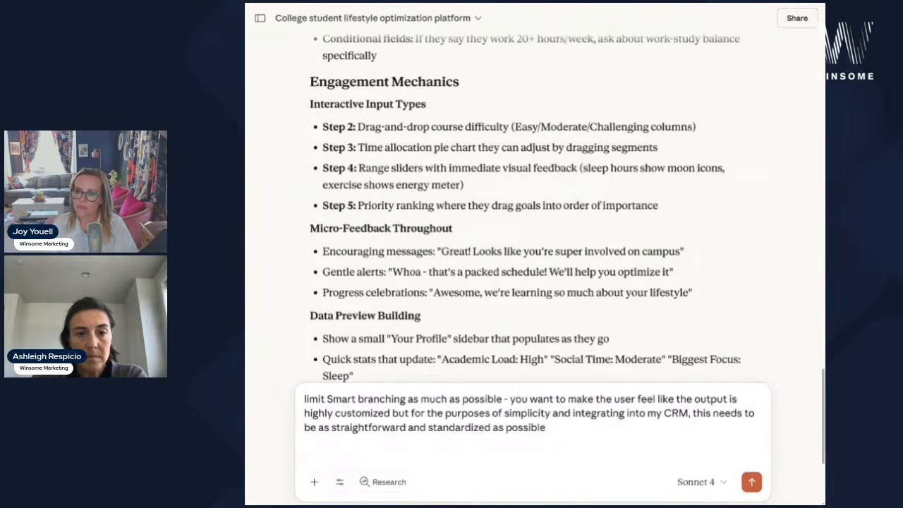
scroll(541, 239, down, 1)
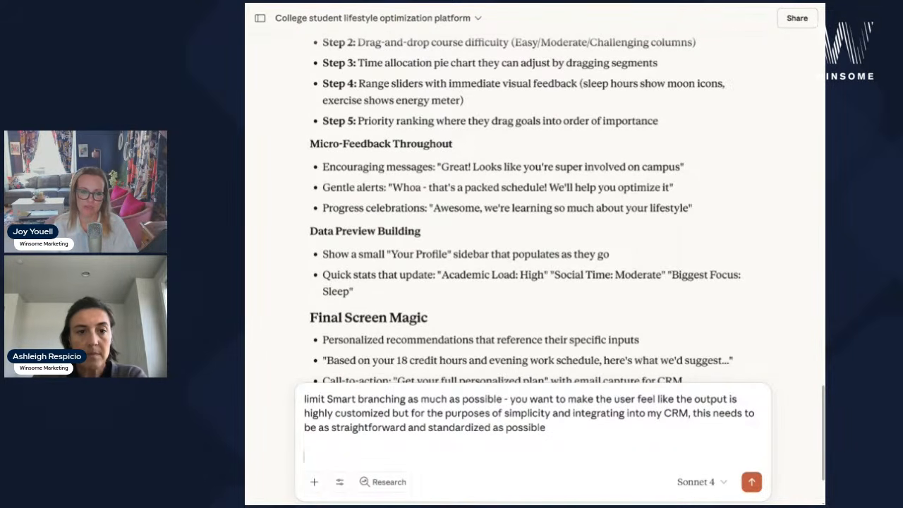
scroll(541, 212, down, 1)
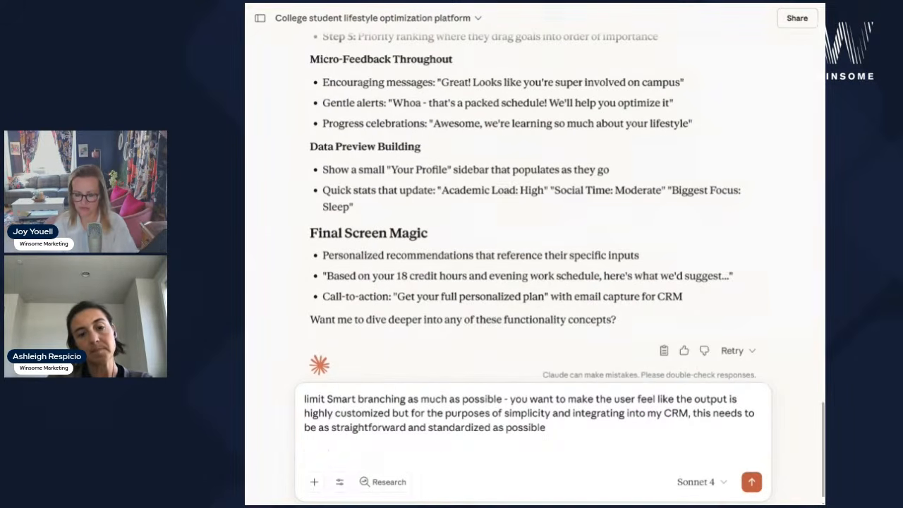
- Send the note adding a request for other recommendations or potential errors in the form
text(Otherwise looks pretty good - any other recommendations for me or d)
text(o you s)
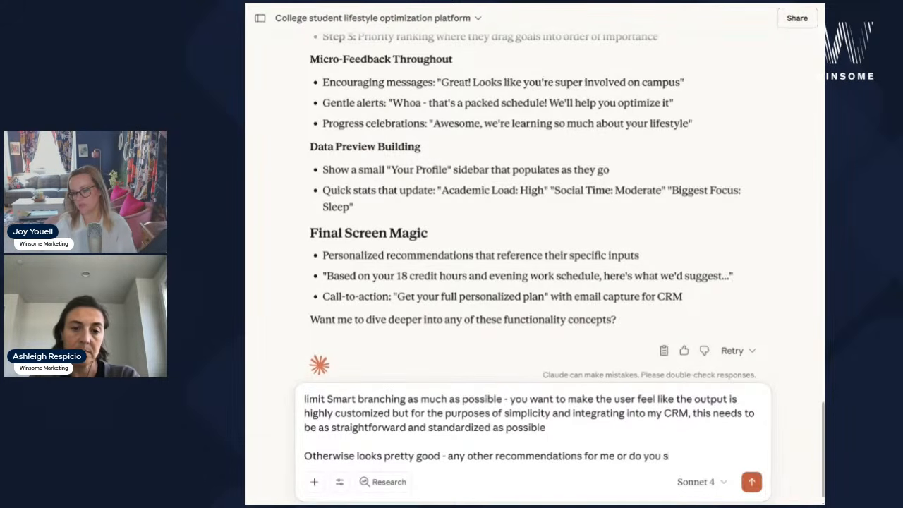
text(ee any potential errors?)
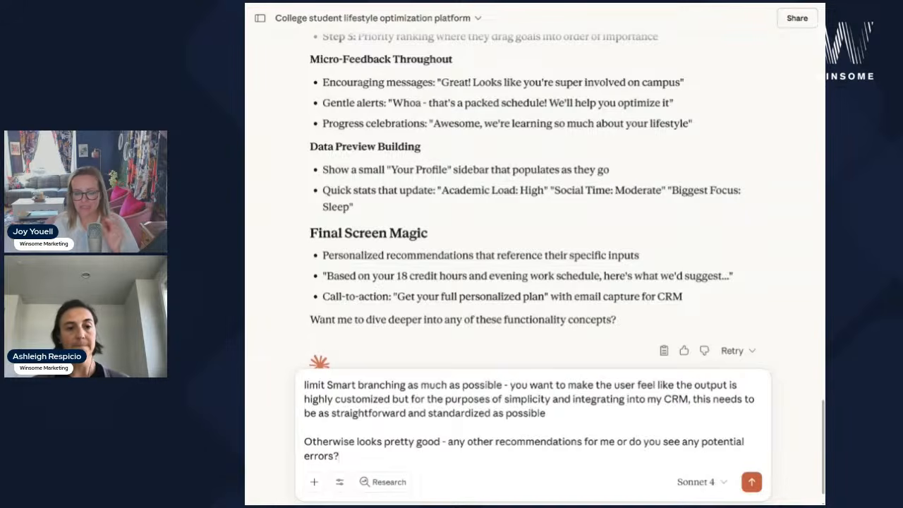
key(Return)
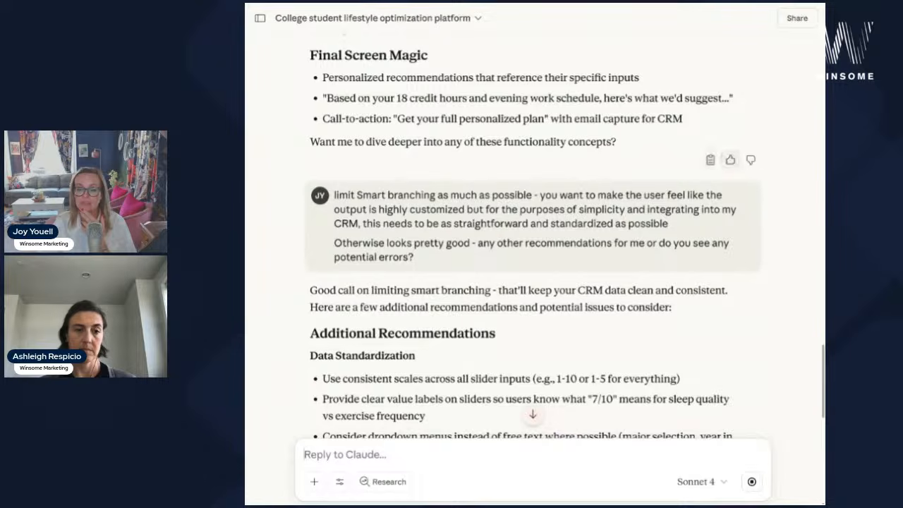
scroll(745, 332, down, 2)
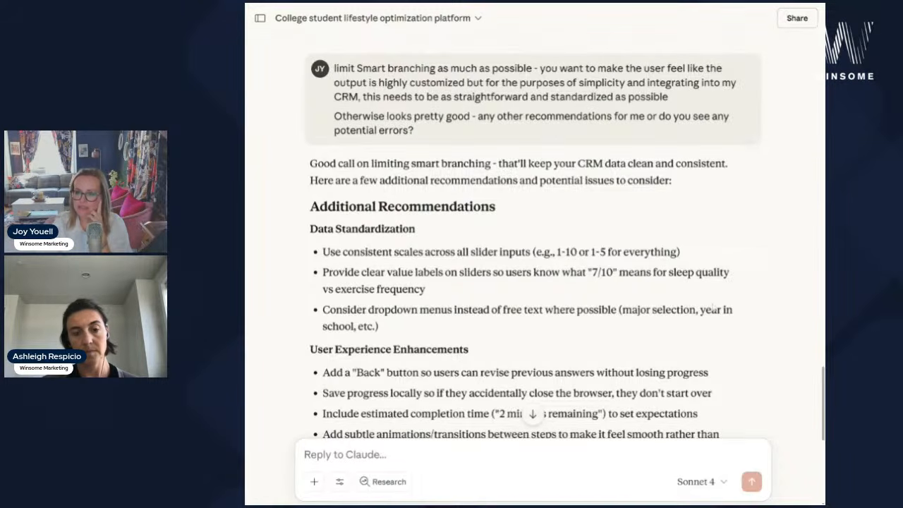
scroll(565, 240, down, 1)
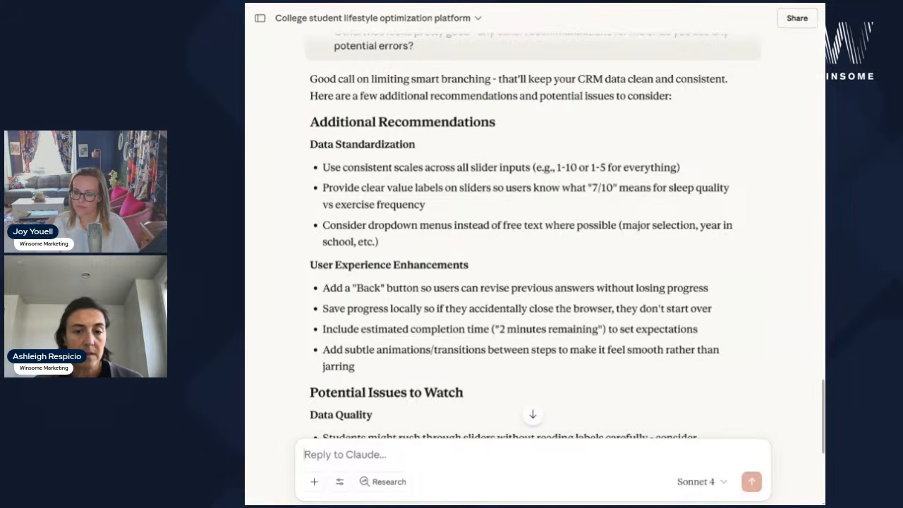
scroll(535, 233, down, 3)
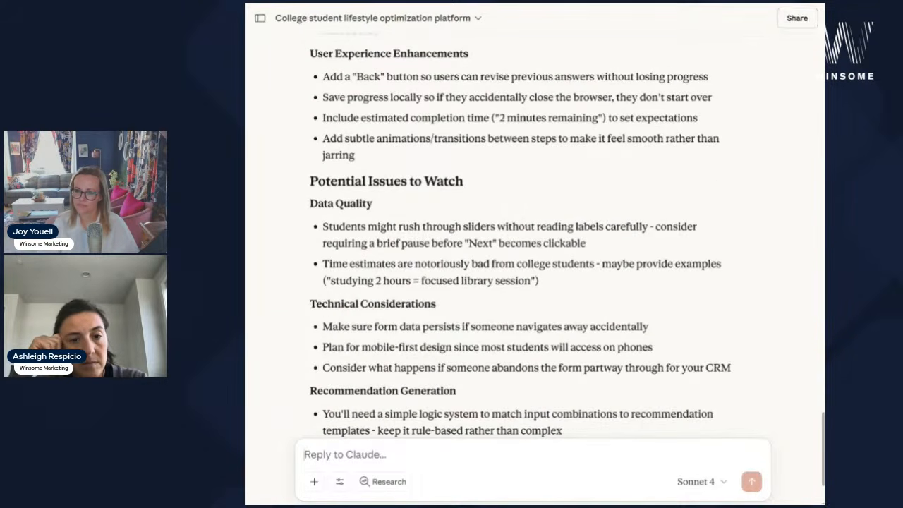
- Tell Claude to drop dropdowns and go ahead creating the form, then open a new browser tab
text(No dropdowns - otherwise)
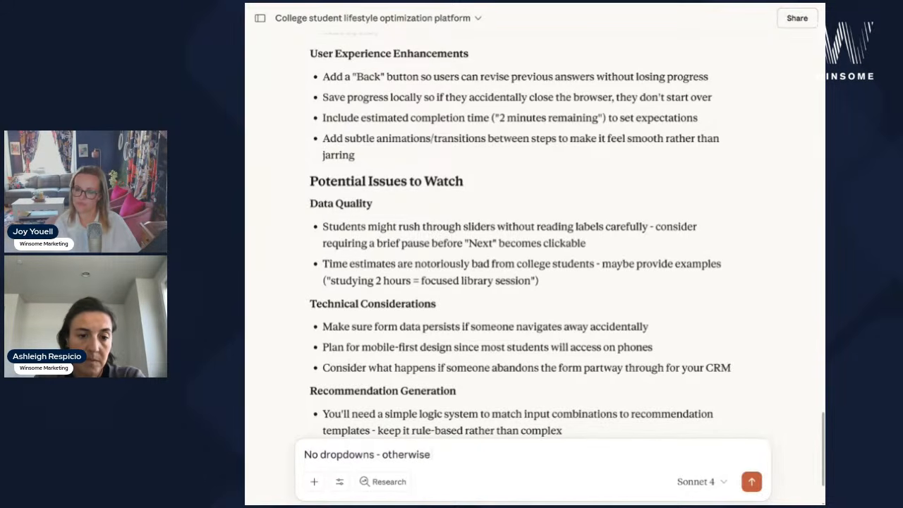
text( okay - let's go ahead and create it and I'll check it out)
key(Return)
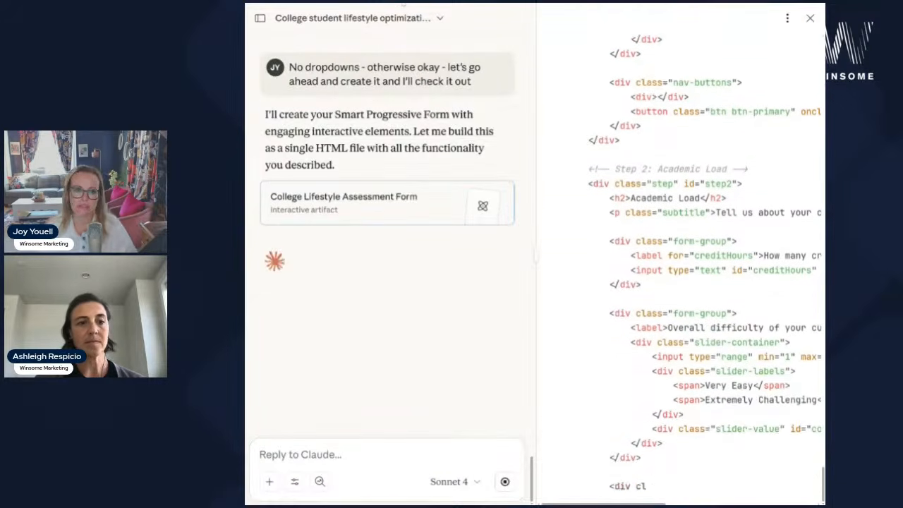
key(ctrl+t)
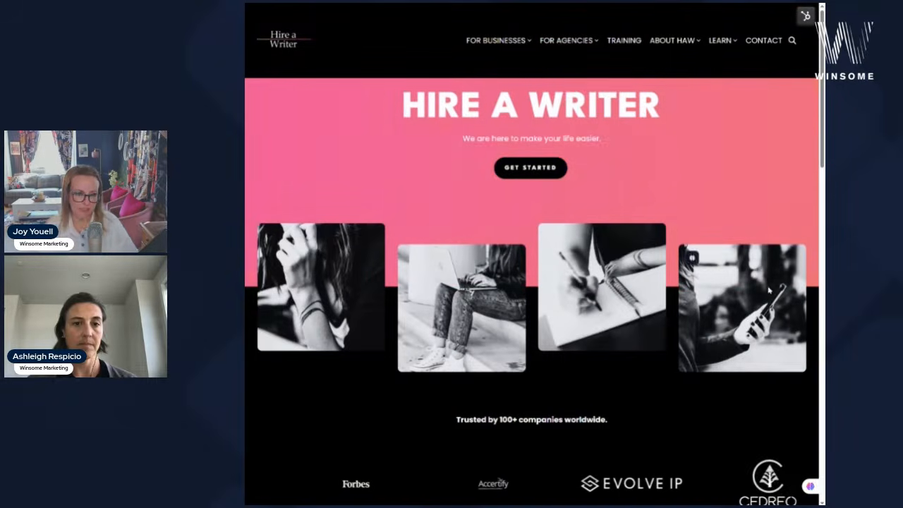
- Zoom out to view the whole Hire a Writer homepage, then return to the Claude tab
key(ctrl+minus)
key(ctrl+minus)
key(ctrl+minus)
key(ctrl+minus)
key(ctrl+minus)
key(ctrl+minus)
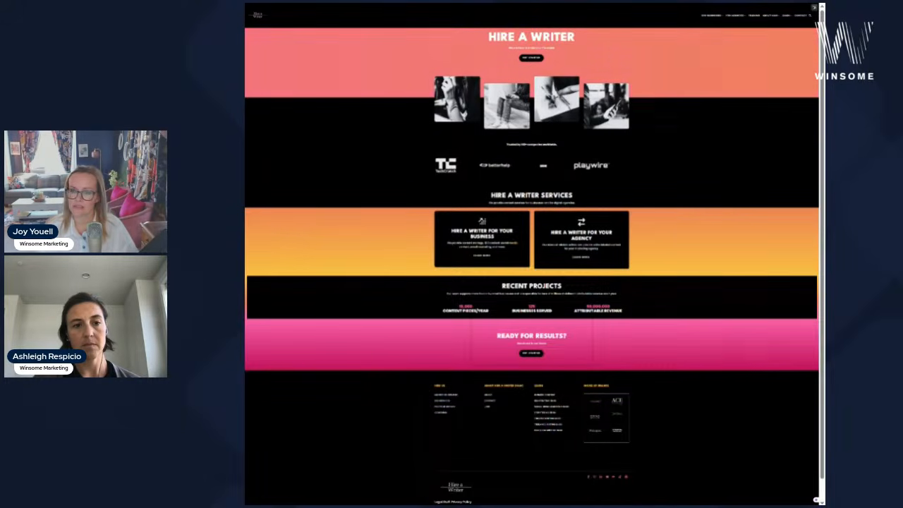
key(ctrl+Tab)
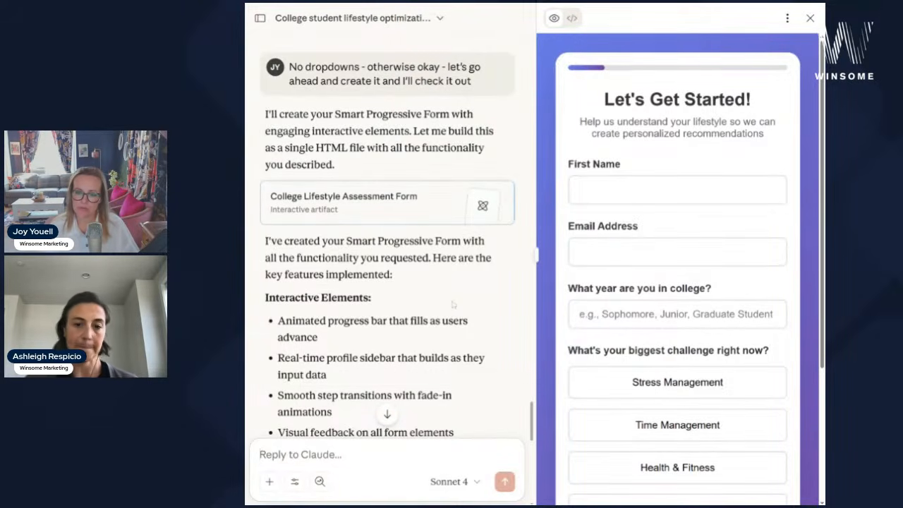
- Fill in the tester's first name and email, college year Junior, and Stress Management as biggest challenge
scroll(452, 305, down, 3)
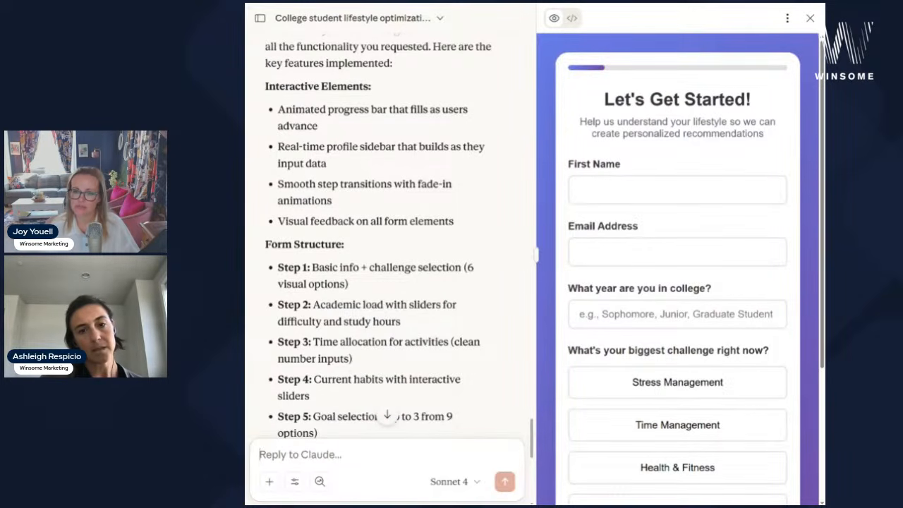
scroll(677, 299, down, 1)
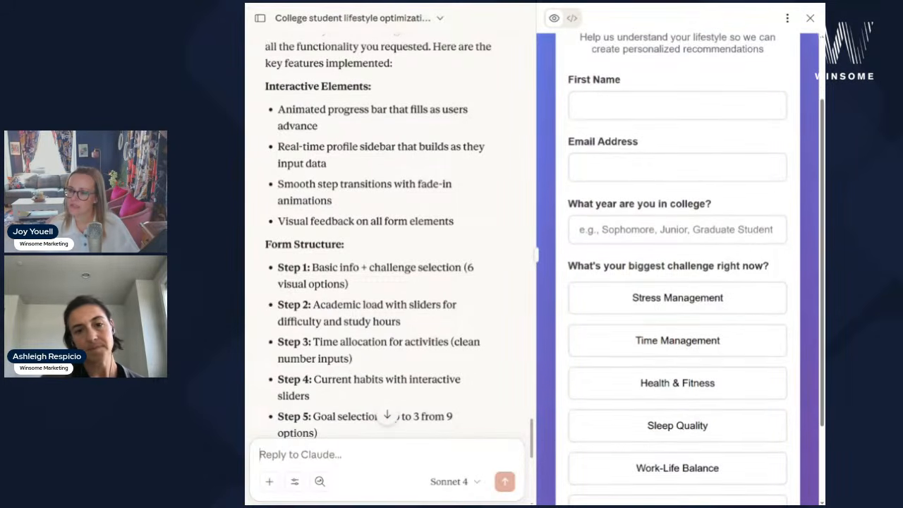
click(678, 230)
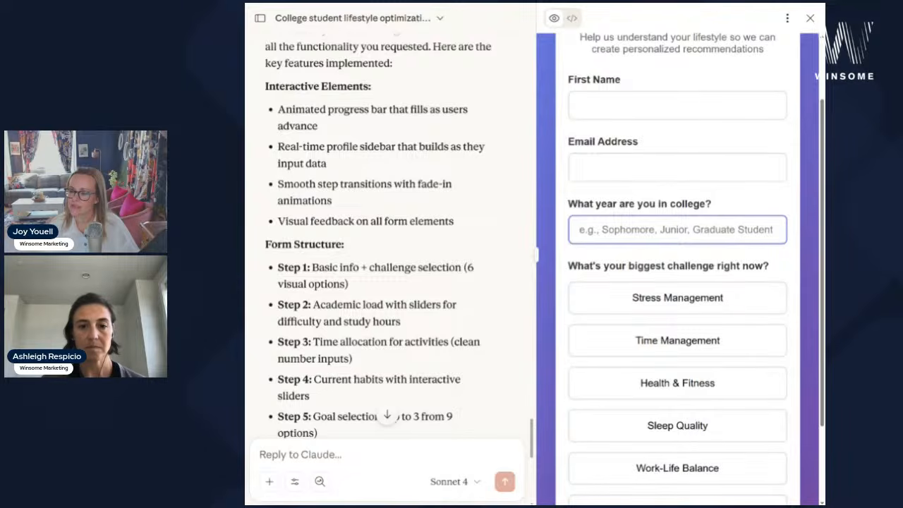
click(678, 168)
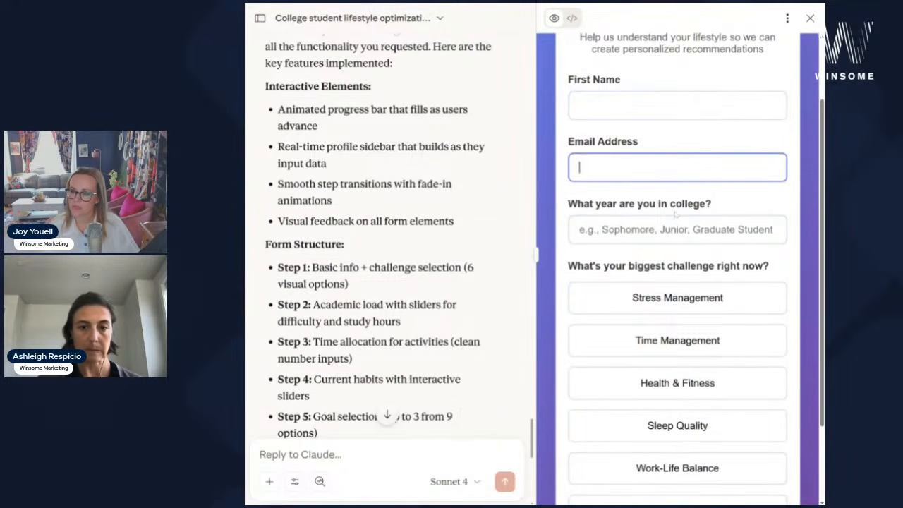
scroll(678, 168, down, 1)
scroll(683, 413, down, 2)
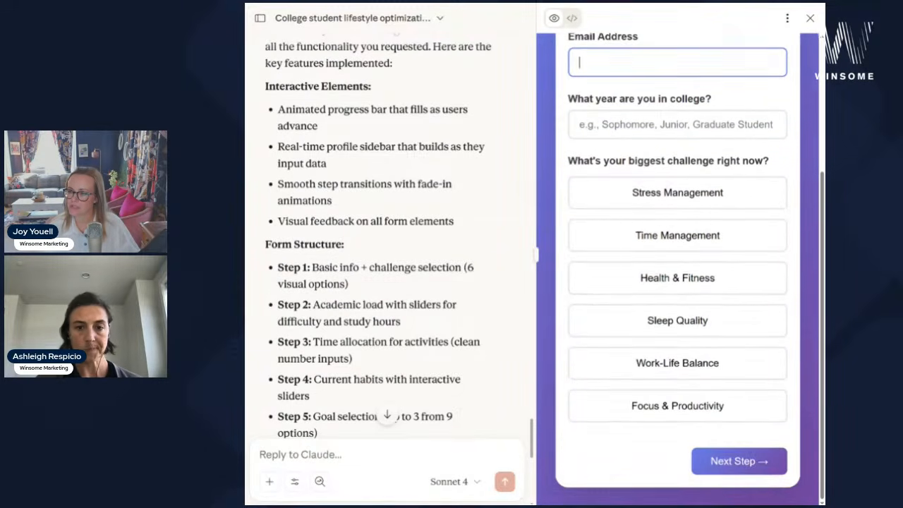
scroll(683, 413, up, 4)
click(677, 190)
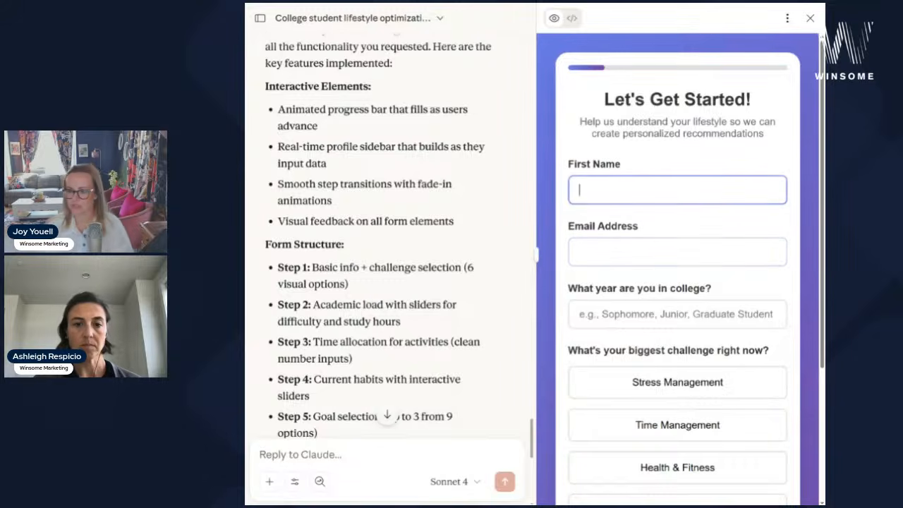
text(Joy)
key(Tab)
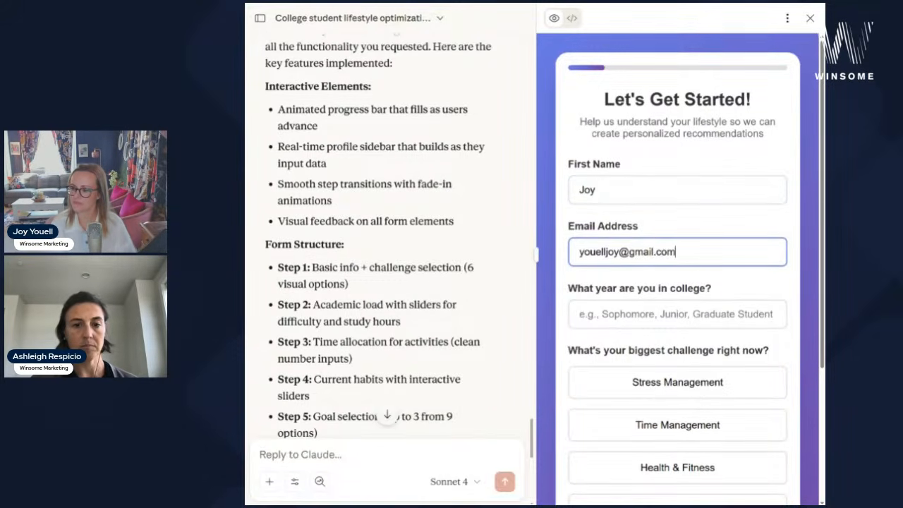
key(Tab)
text(Junior)
scroll(667, 212, down, 3)
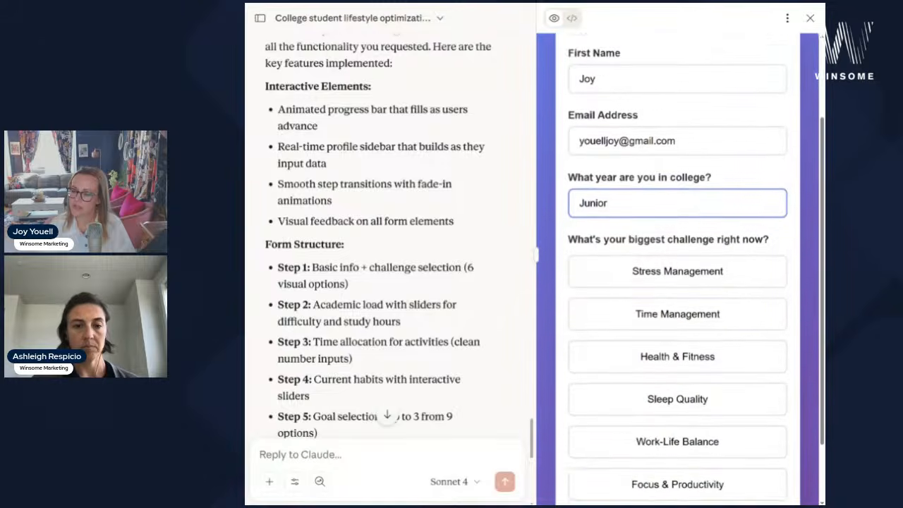
click(666, 212)
click(739, 485)
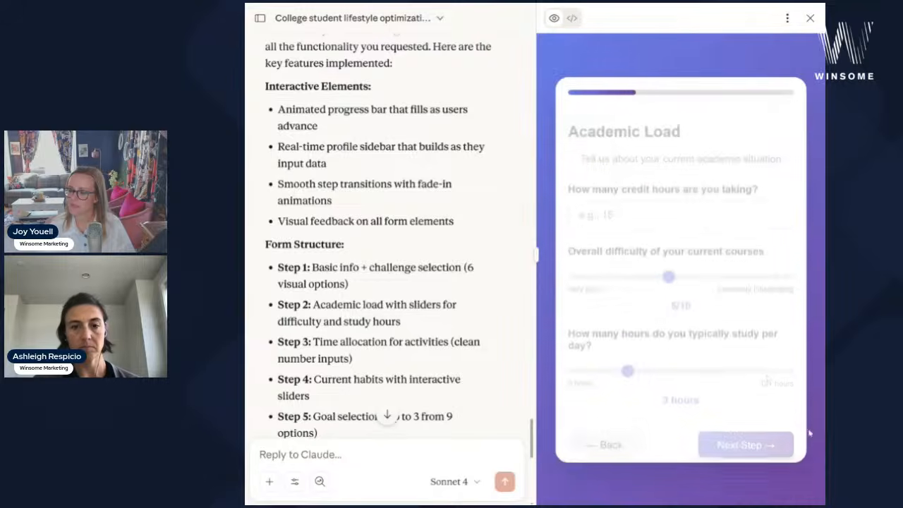
- Enter 16 credit hours, course difficulty 6/10 and 2 hours daily study on Academic Load
click(641, 206)
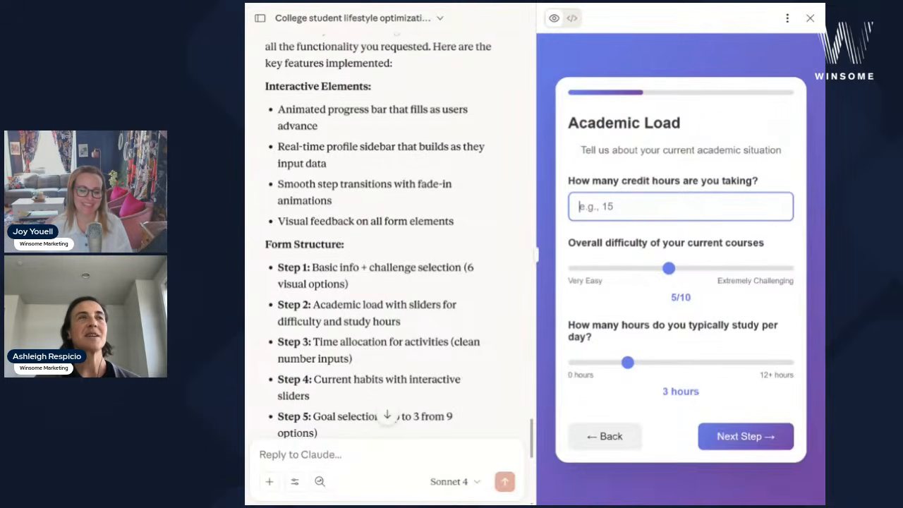
text(16)
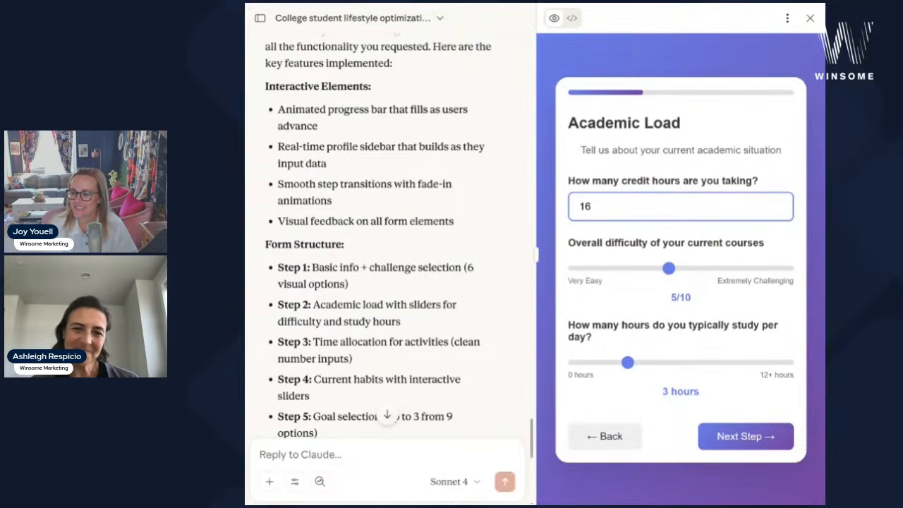
drag(696, 269, 668, 269)
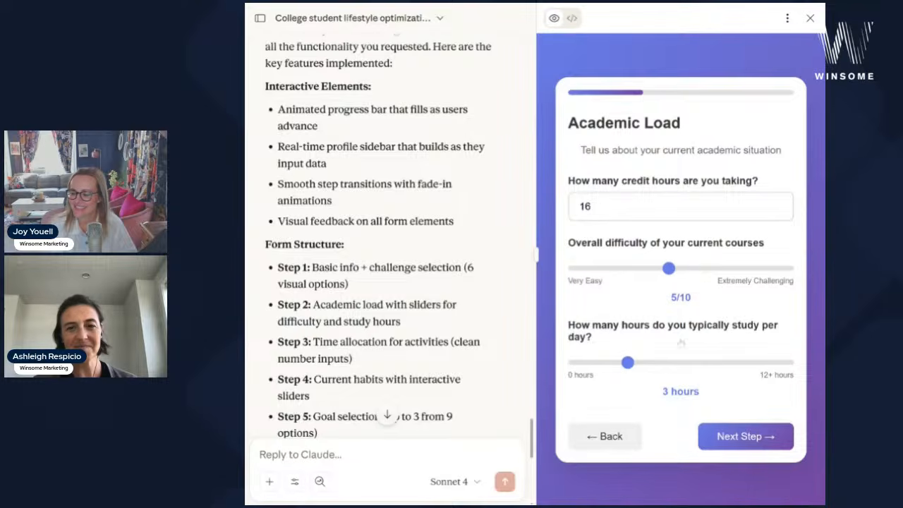
mouse_move(628, 362)
mouse_down()
mouse_move(661, 362)
mouse_move(609, 362)
mouse_move(756, 362)
mouse_move(643, 363)
mouse_up()
click(738, 438)
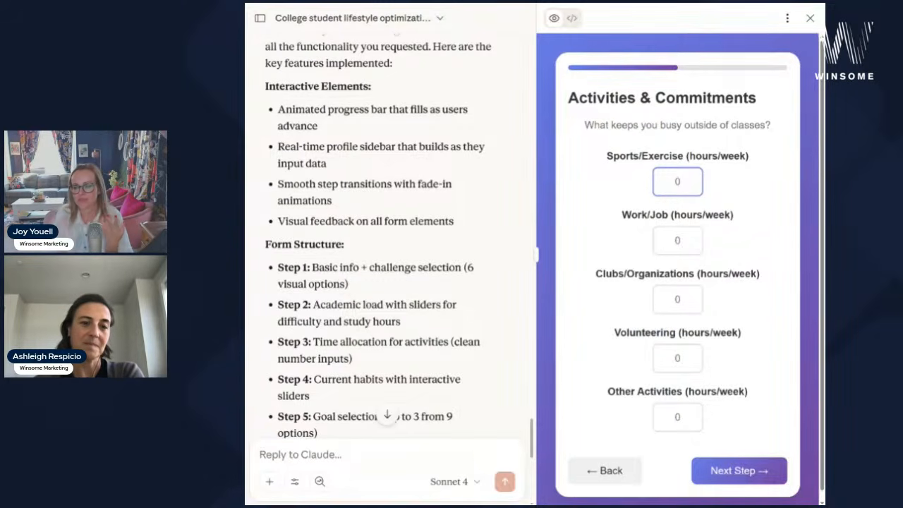
click(604, 470)
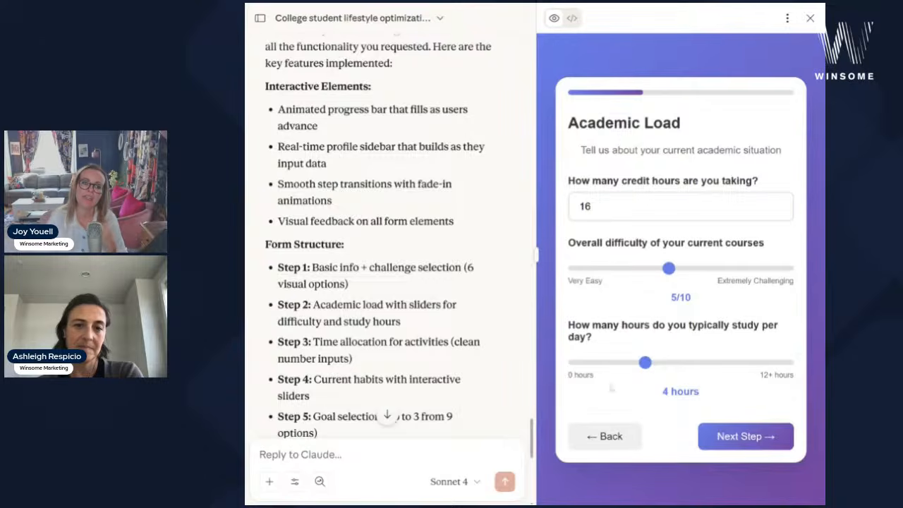
click(751, 436)
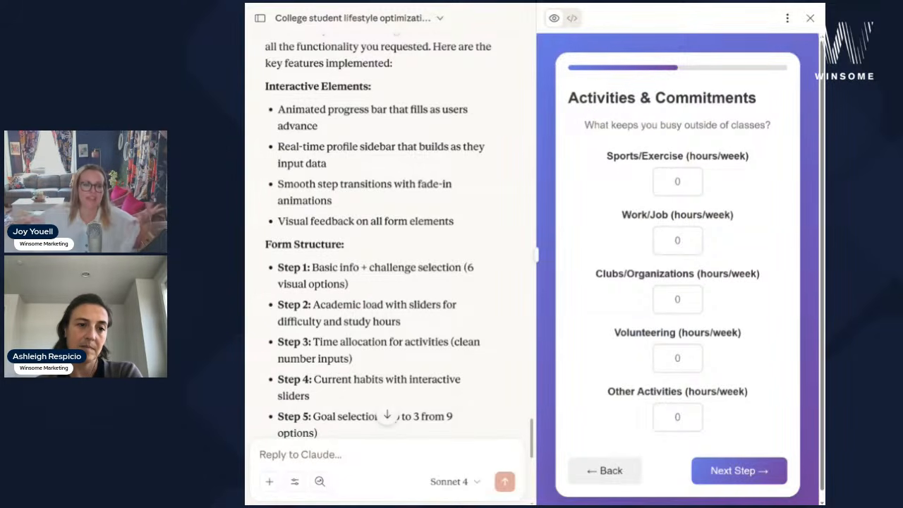
- Enter weekly hours: Sports/Exercise 3, Work/Job 10, Clubs/Organizations 3, Volunteering 6
click(677, 181)
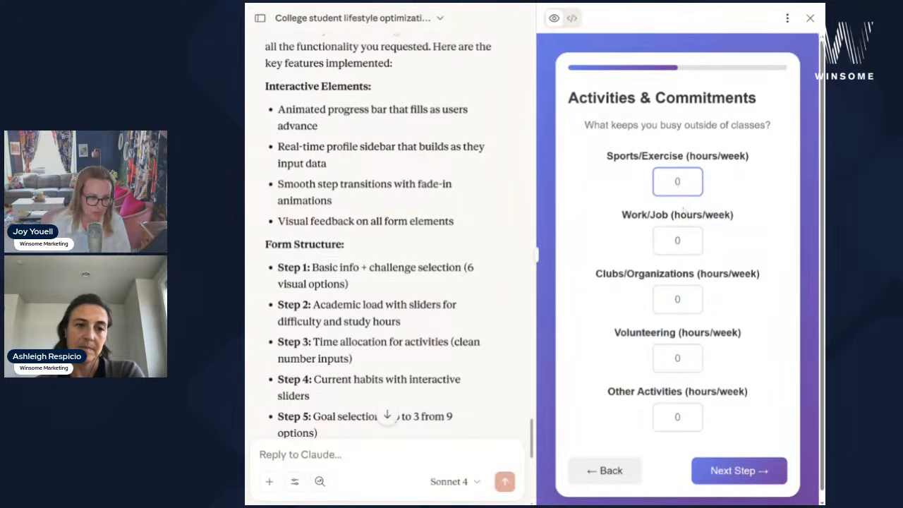
text(3)
key(Tab)
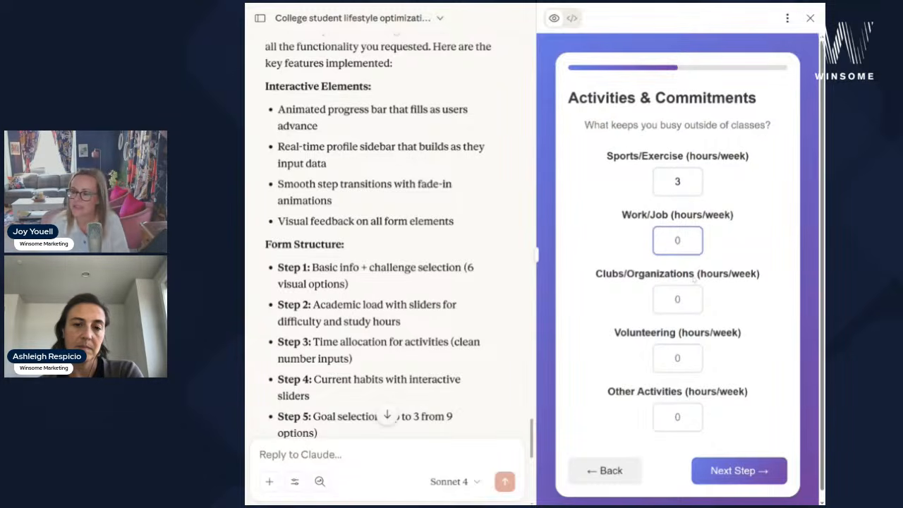
text(10)
key(Tab)
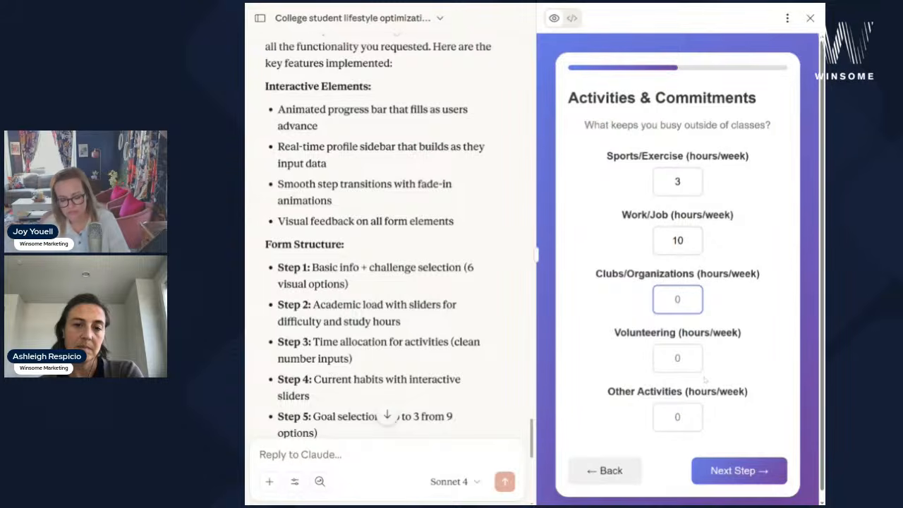
text(3)
key(Tab)
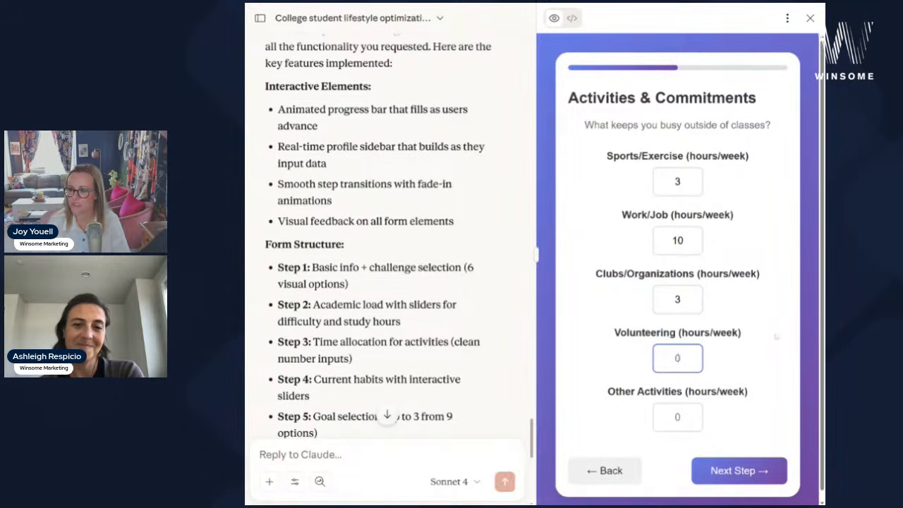
text(6)
key(Tab)
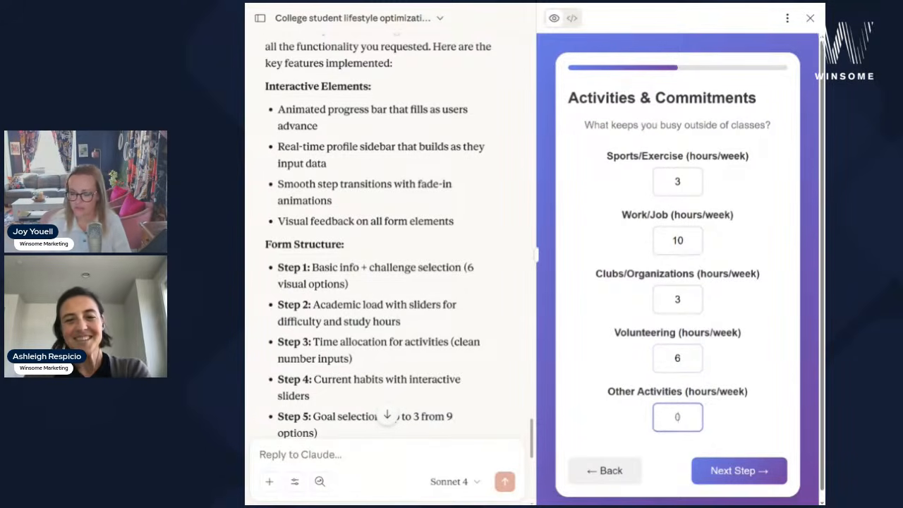
- Enter 6 Other Activities hours, then set sleep to 5 hours and stress level to 8/10
text(6)
click(739, 471)
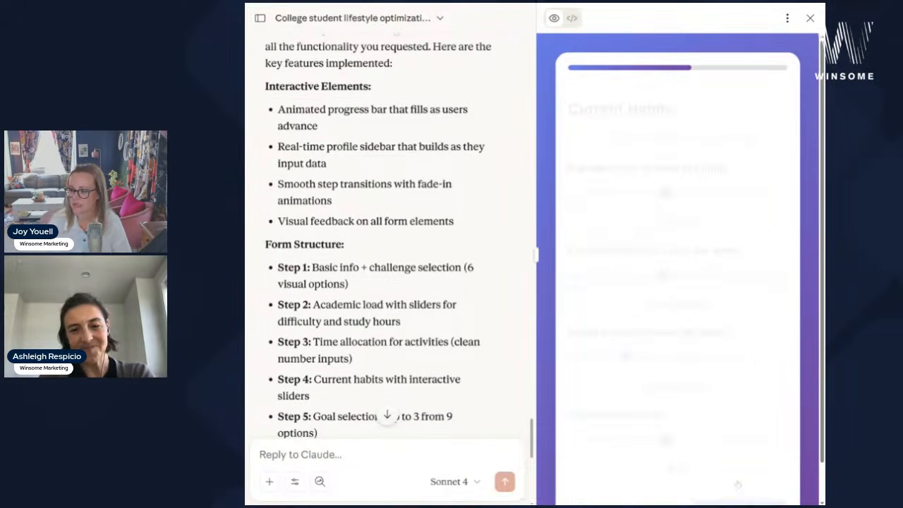
drag(666, 182, 628, 183)
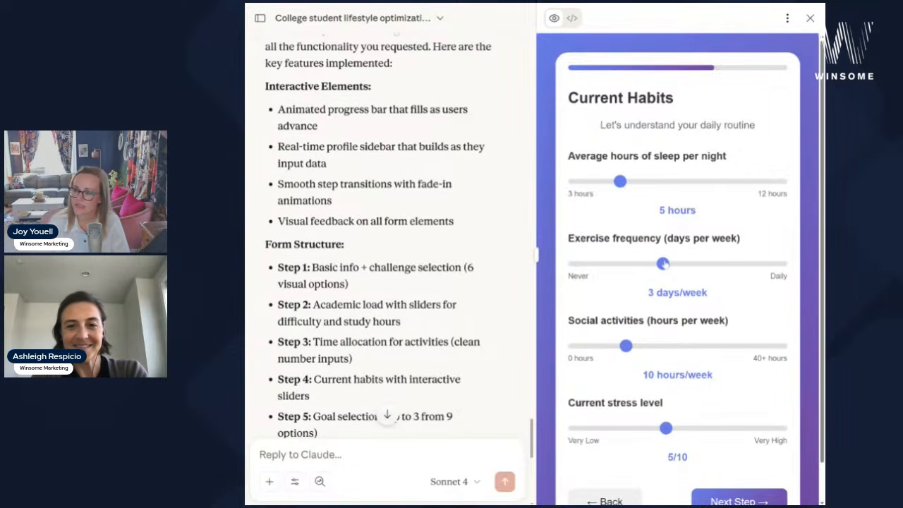
scroll(623, 357, down, 1)
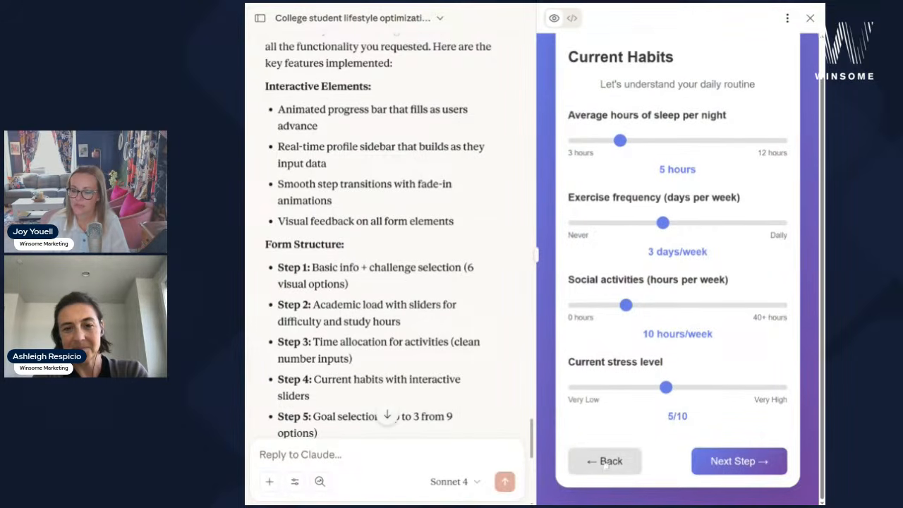
drag(666, 387, 737, 389)
click(747, 462)
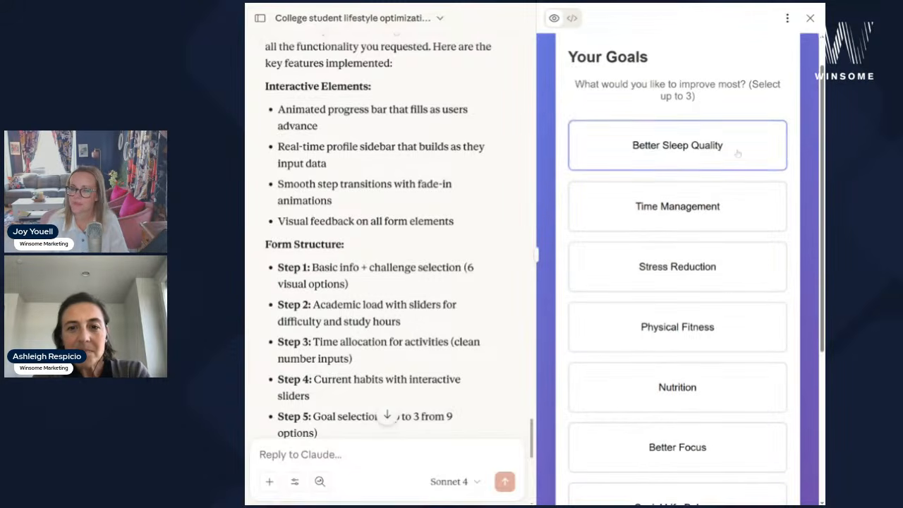
- Pick Stress Reduction, Physical Fitness and Better Focus goals and show the personalized recommendations
click(739, 277)
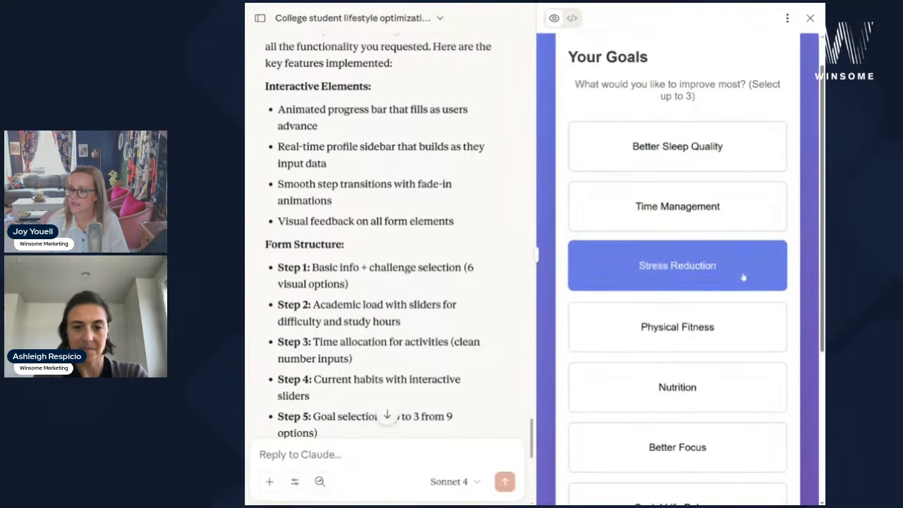
click(735, 326)
scroll(726, 381, down, 2)
click(726, 377)
scroll(758, 430, down, 2)
click(762, 441)
scroll(758, 324, up, 6)
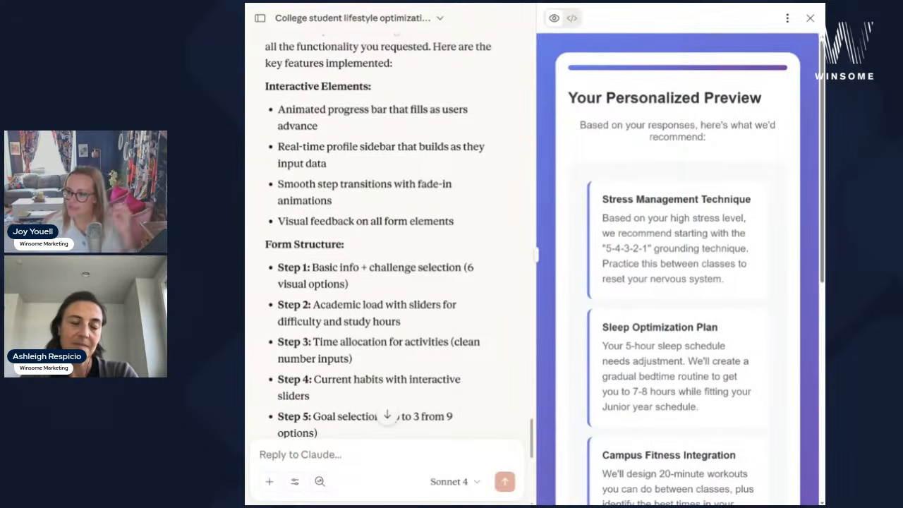
scroll(677, 268, down, 3)
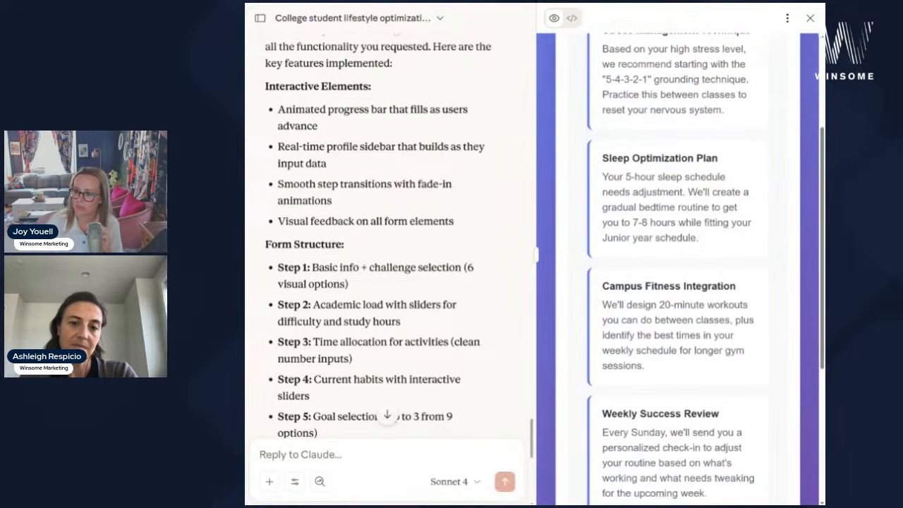
scroll(678, 268, down, 3)
scroll(678, 268, down, 2)
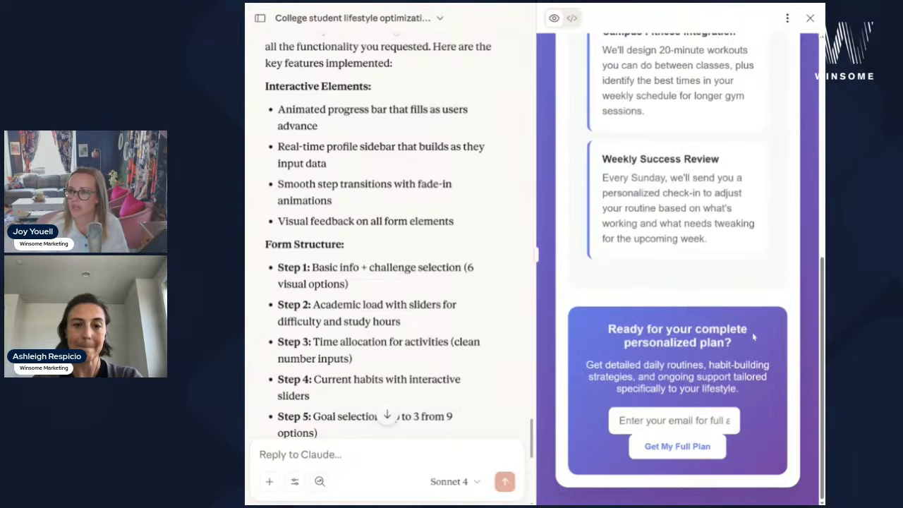
scroll(754, 338, up, 6)
scroll(754, 337, down, 3)
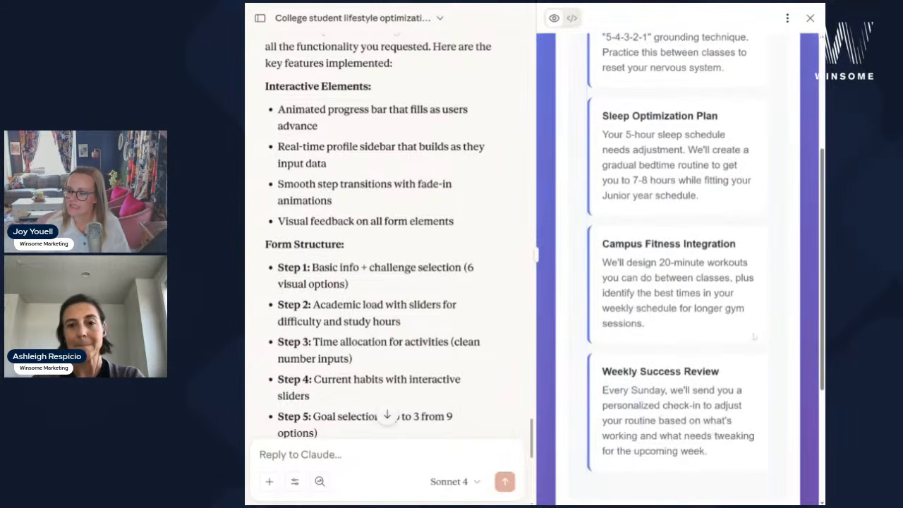
scroll(754, 338, down, 3)
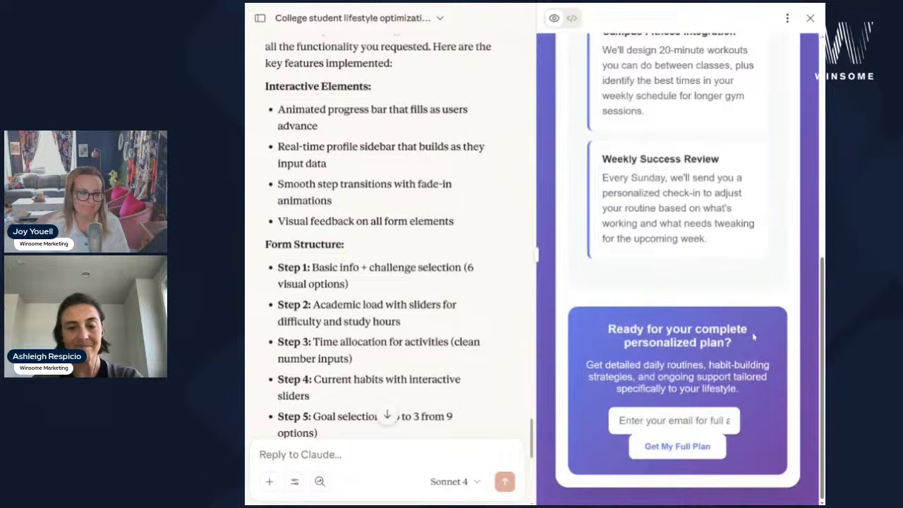
scroll(754, 337, up, 6)
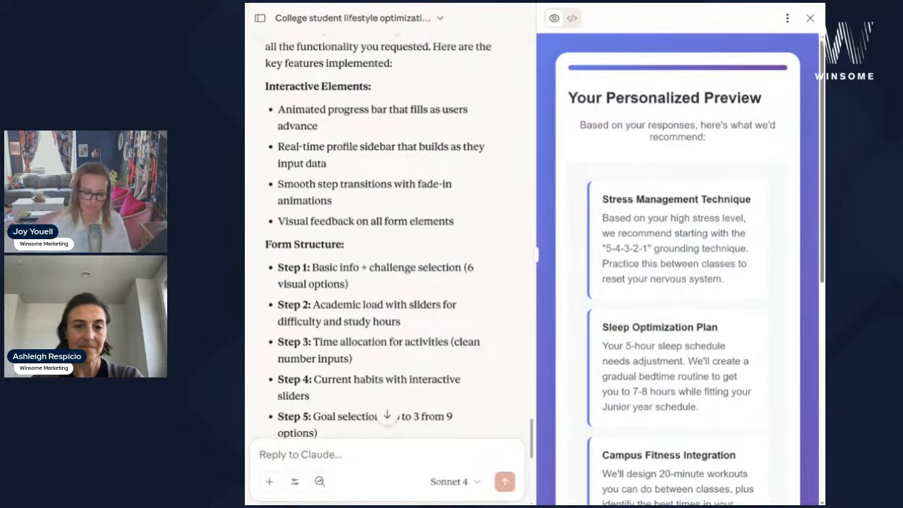
- Reply 'looks good - apply the attached branding to this asset - extract the colors/fonts, style, etc.' with the website screenshot attached
text(looks good -)
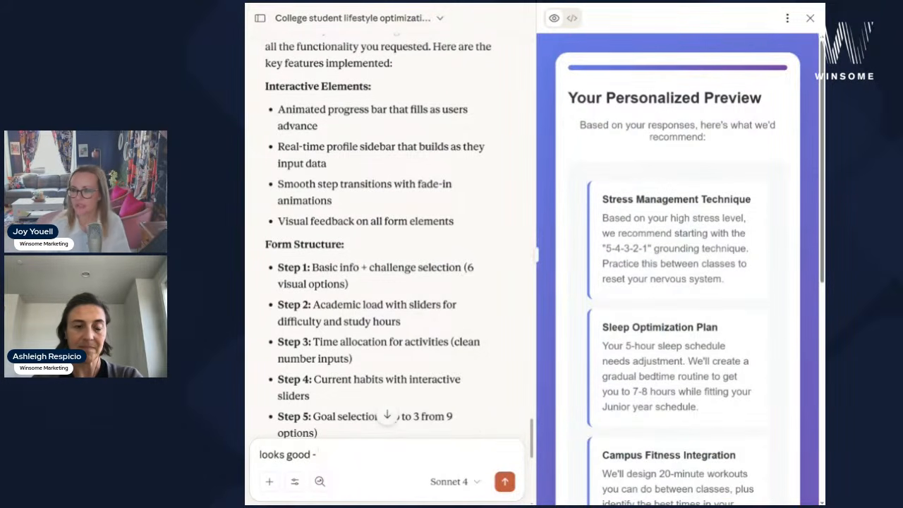
scroll(719, 309, down, 5)
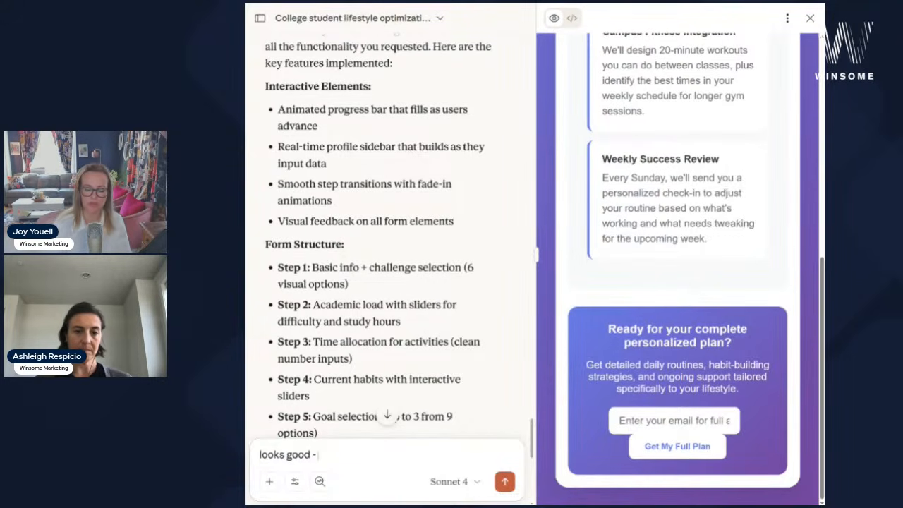
text(apply th)
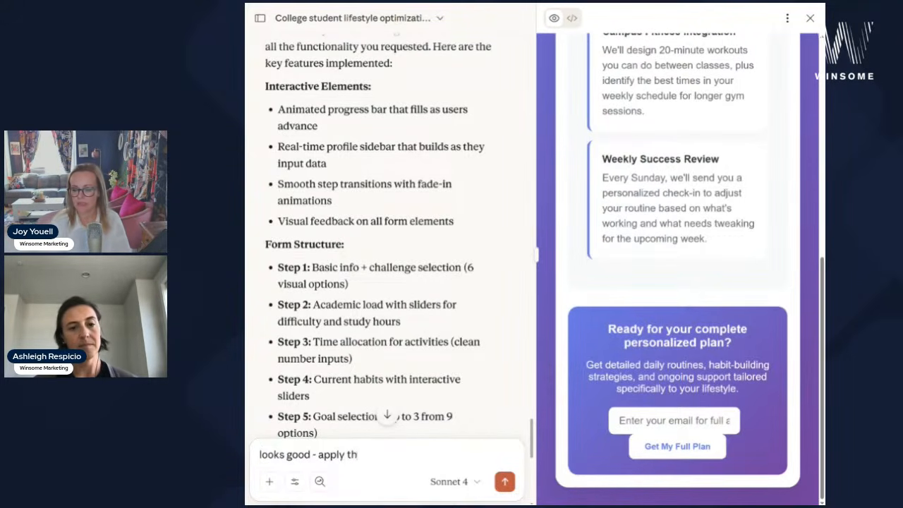
text(e attached branding to thi)
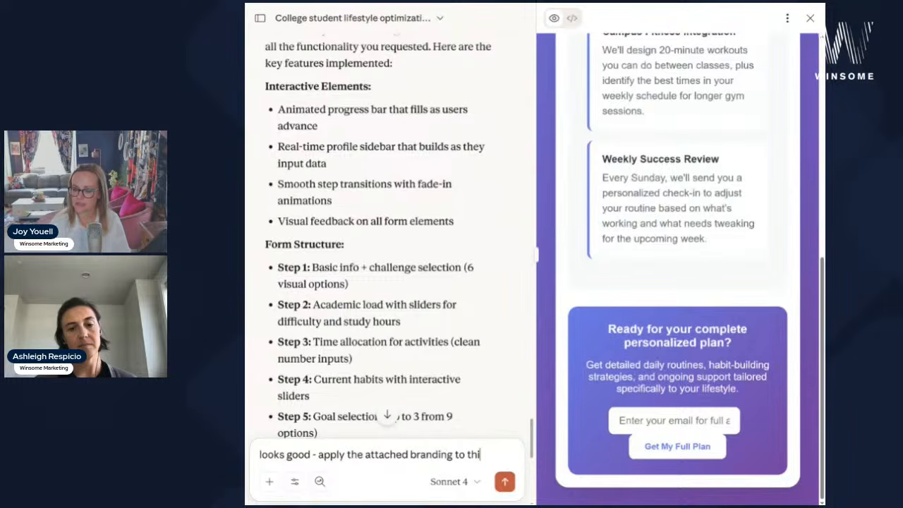
text(s asset - extract the colors/fonts, etc)
key(BackSpace)
key(BackSpace)
key(BackSpace)
text(style)
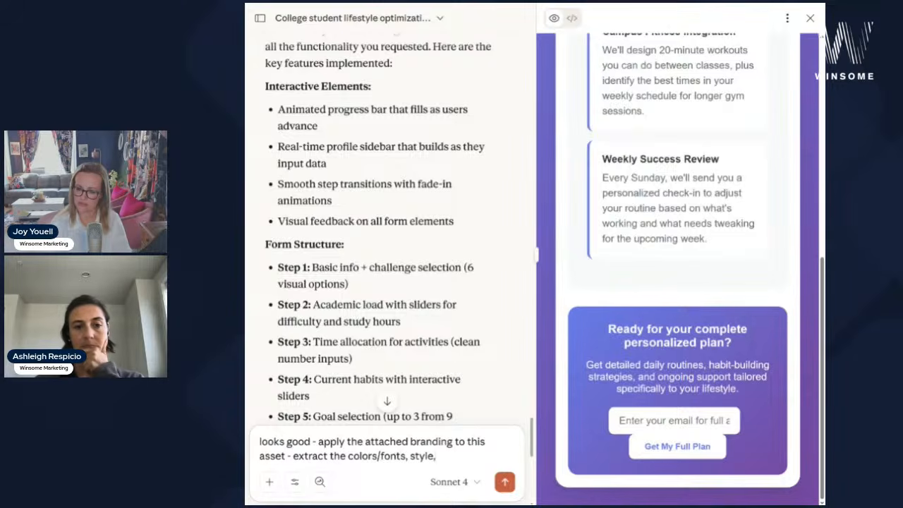
text(, etc.)
click(268, 481)
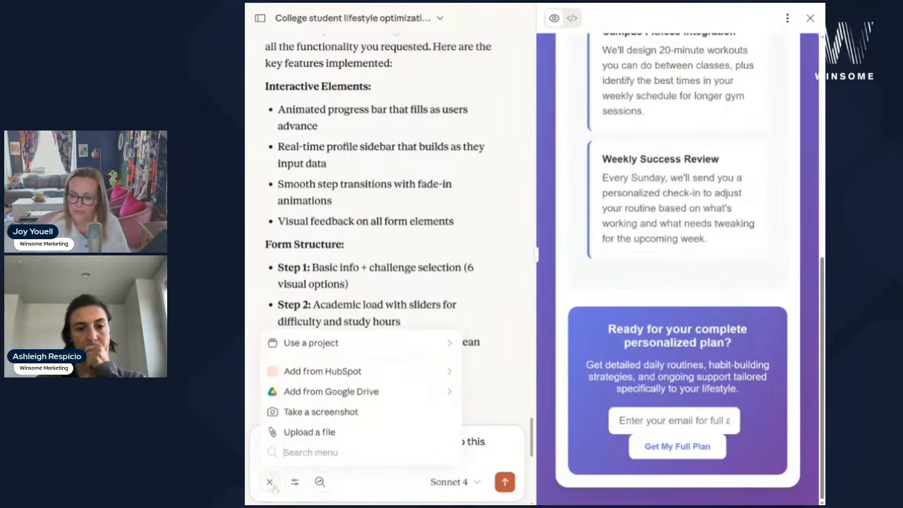
click(308, 438)
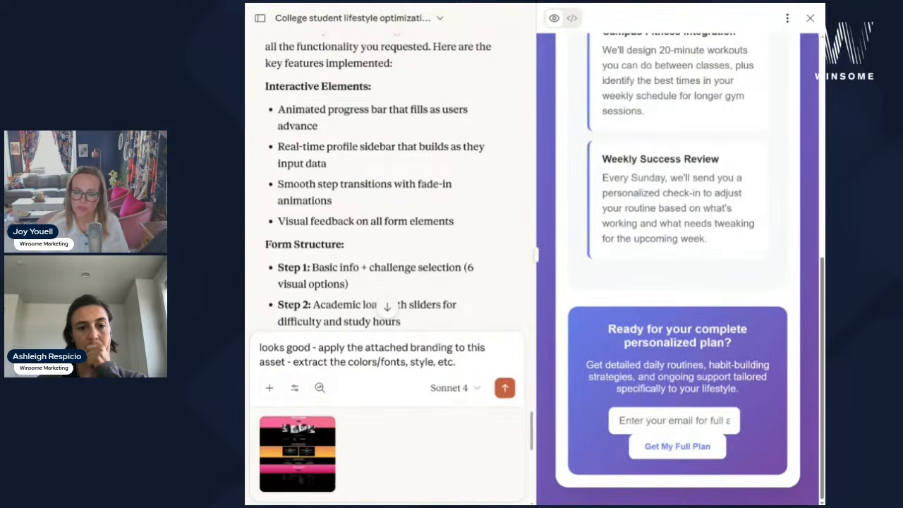
click(506, 390)
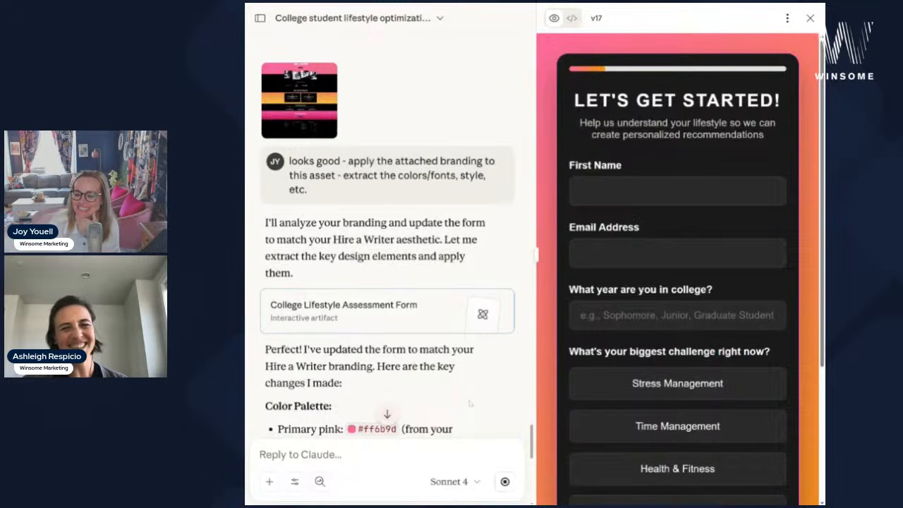
scroll(460, 405, down, 3)
scroll(463, 359, down, 1)
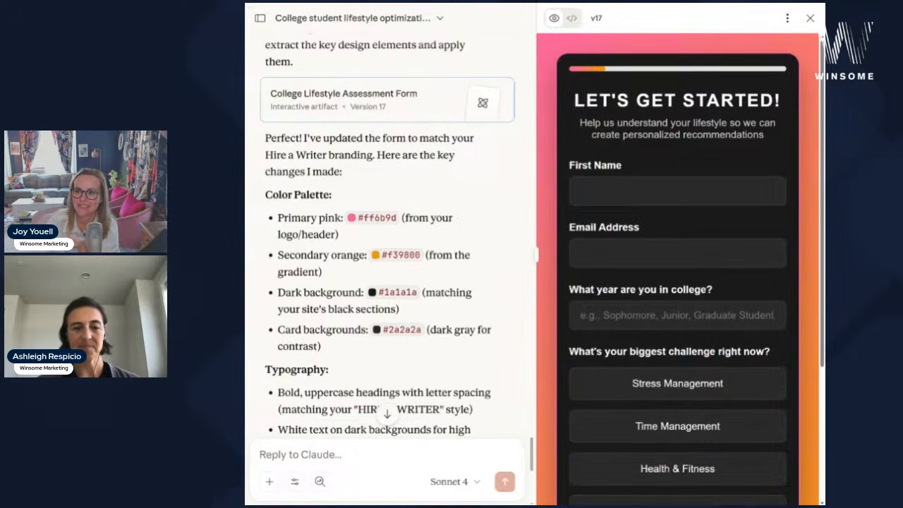
key(ctrl+Tab)
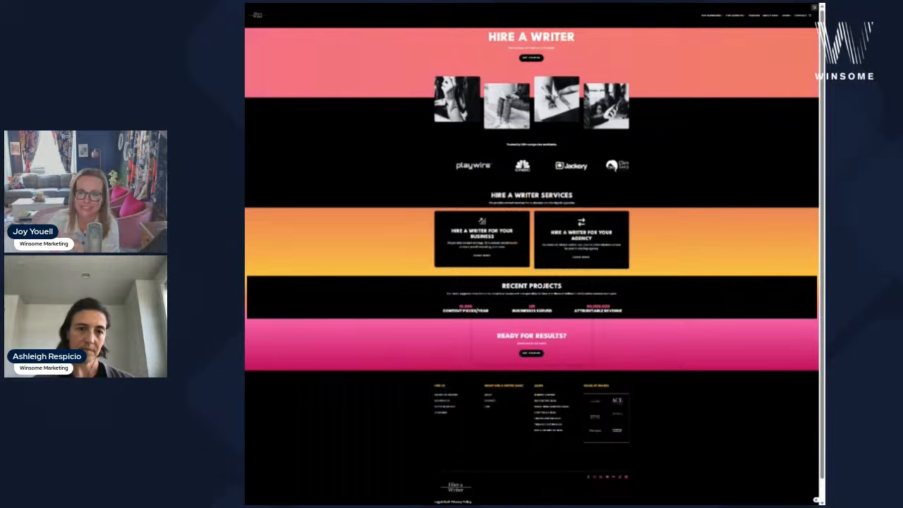
key(ctrl+shift+Tab)
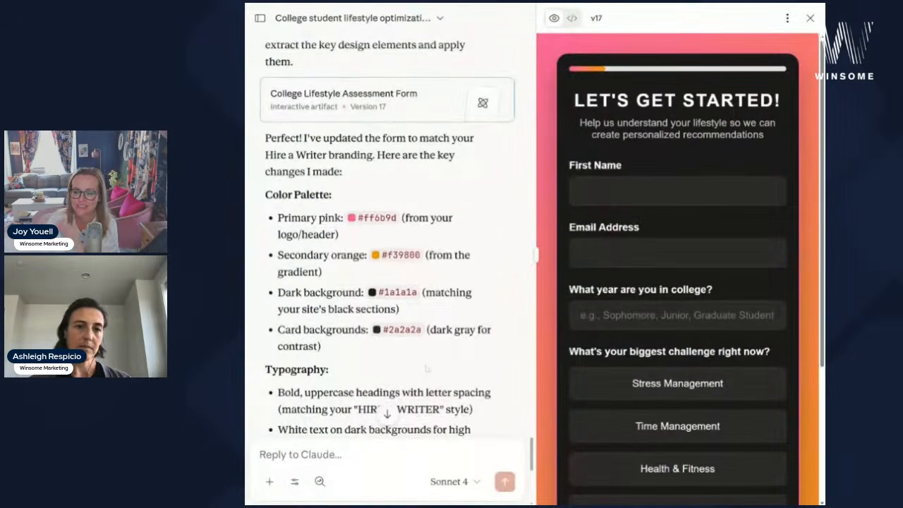
scroll(426, 367, down, 2)
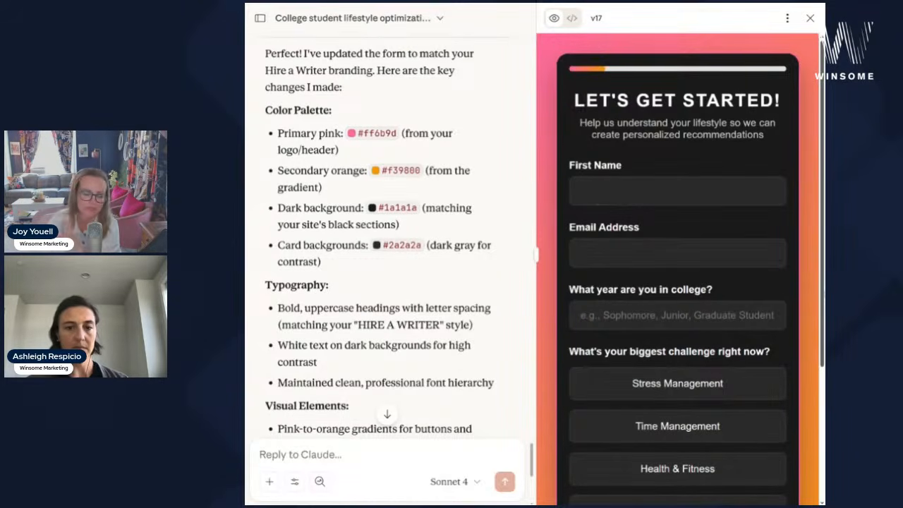
scroll(355, 279, down, 4)
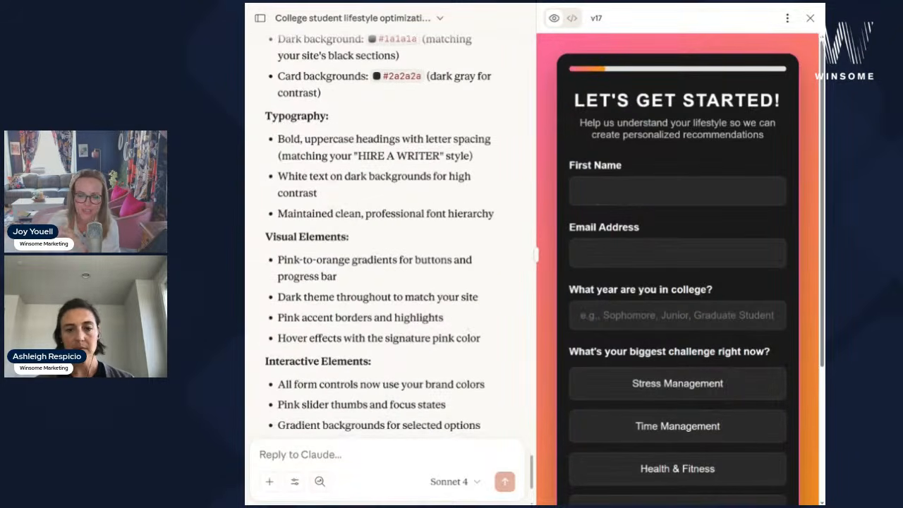
scroll(722, 389, down, 3)
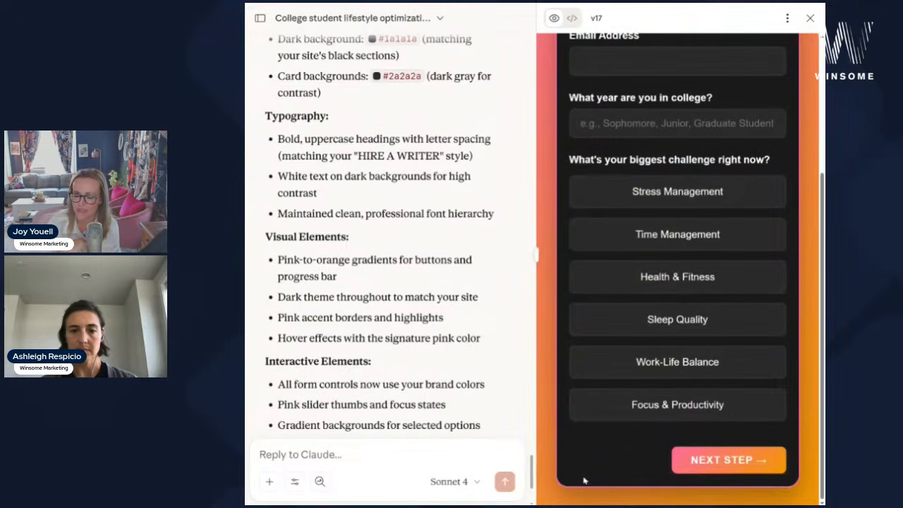
- Test the form by picking Time Management and Focus & Productivity, then trying to advance
click(709, 233)
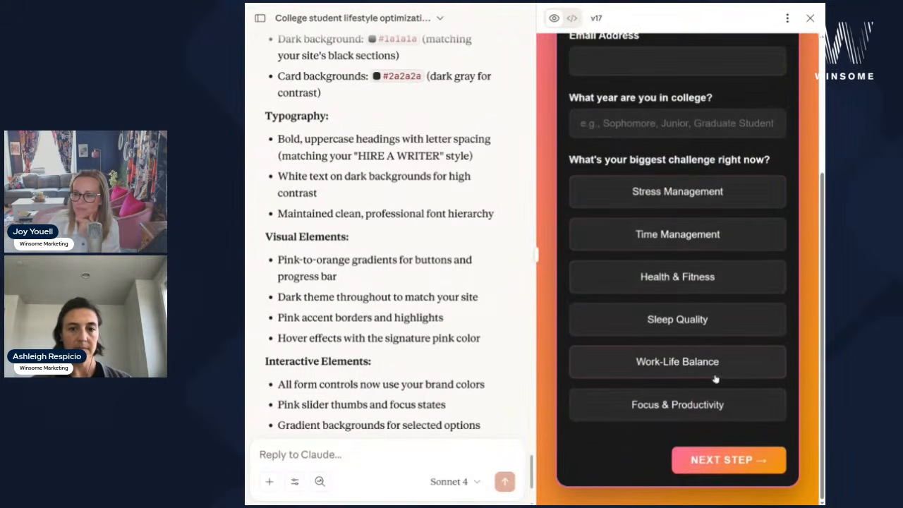
click(713, 404)
scroll(712, 264, up, 3)
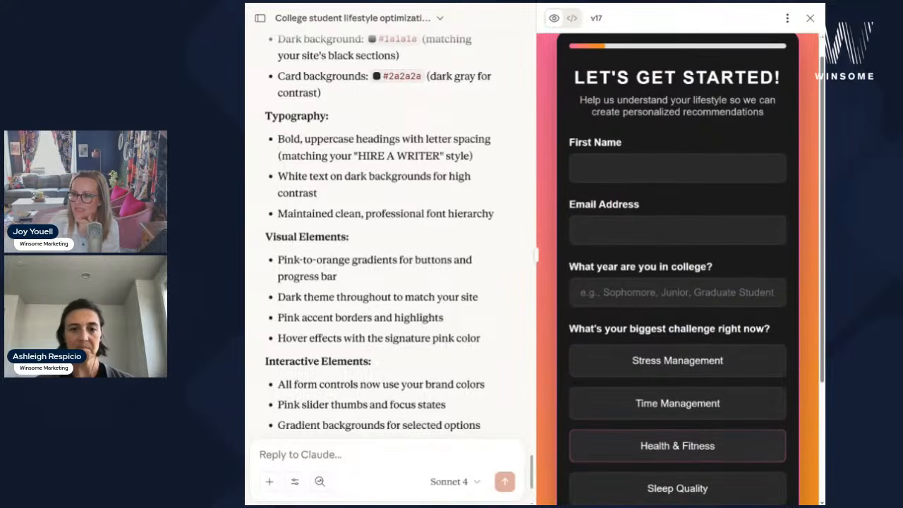
scroll(759, 455, down, 3)
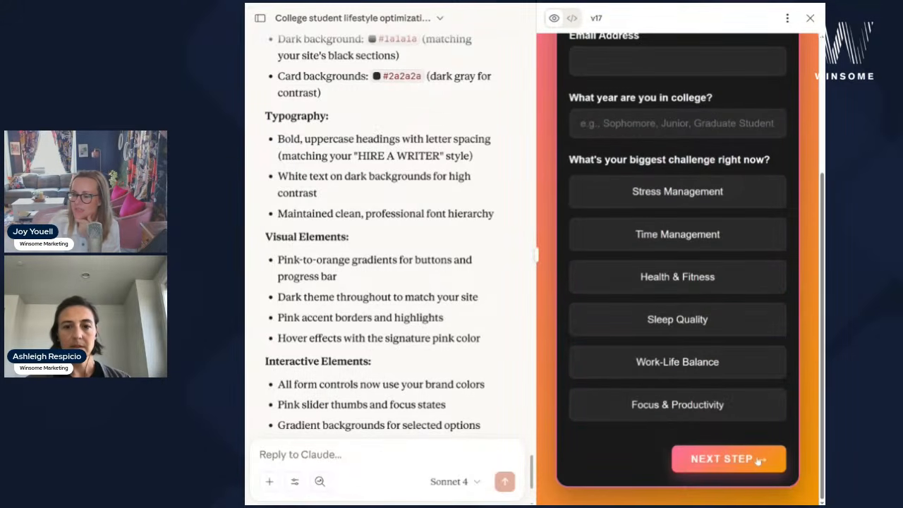
click(758, 458)
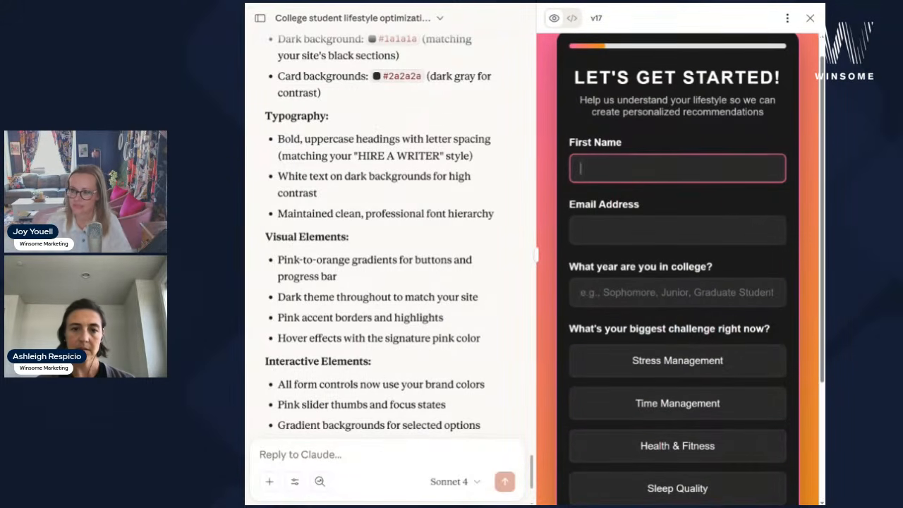
- Enter a first name, a Gmail e-mail address and Junior as the college year
text(Joy)
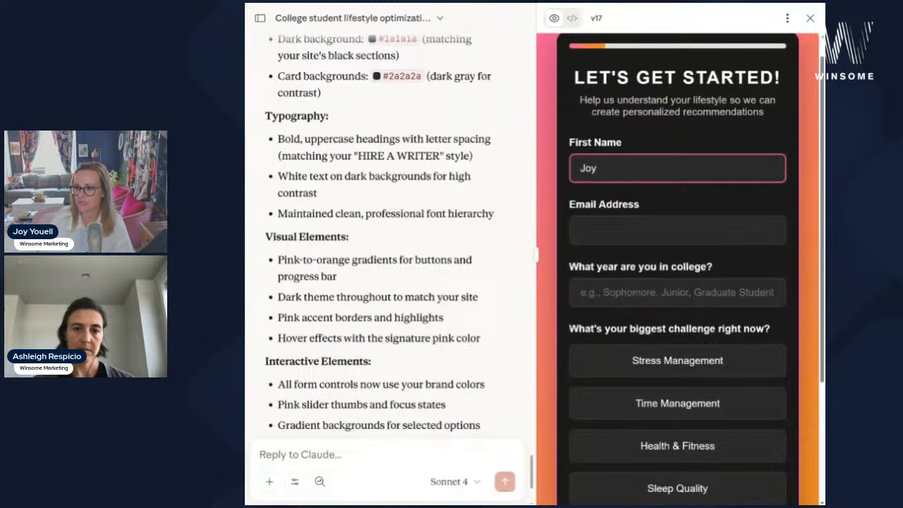
key(Tab)
text(Joy@)
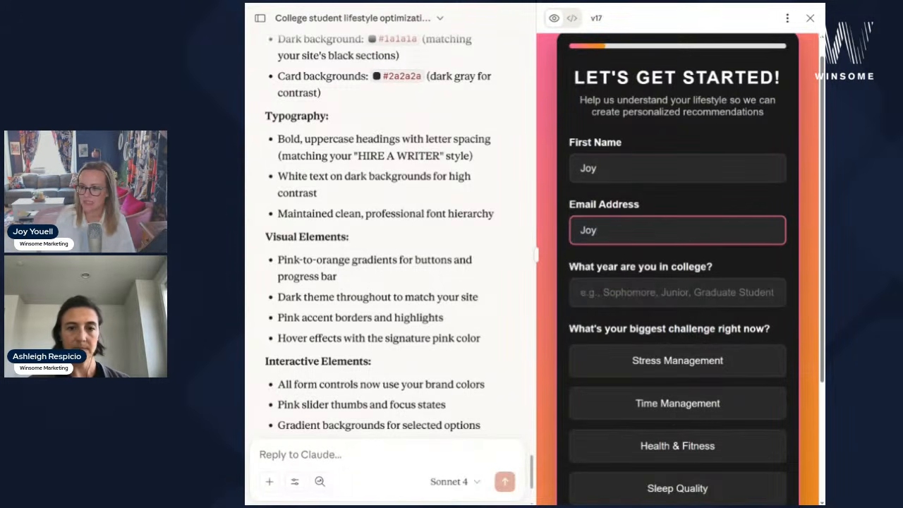
key(BackSpace)
key(BackSpace)
key(BackSpace)
key(BackSpace)
key(Tab)
text(Junior)
- Choose Health & Fitness as the biggest challenge, advance to Academic Load, and select the credit-hours field
scroll(677, 282, down, 3)
click(722, 277)
click(759, 462)
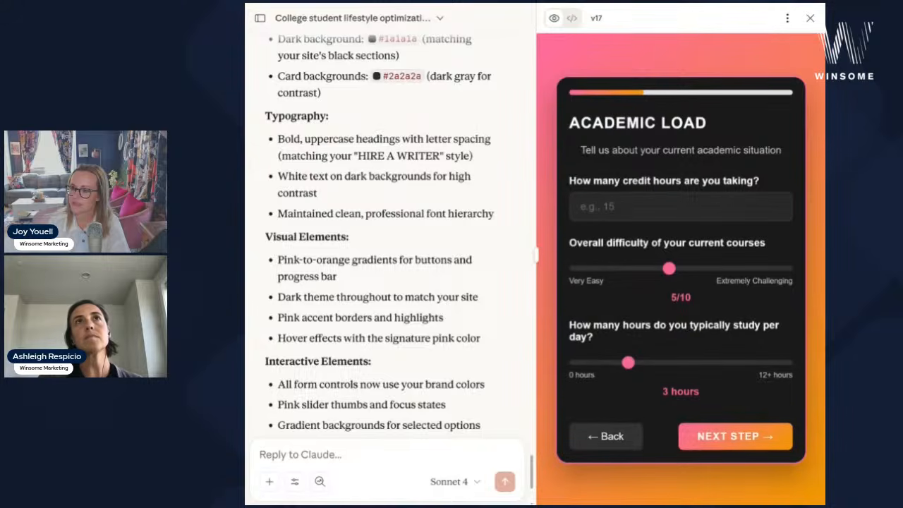
click(684, 206)
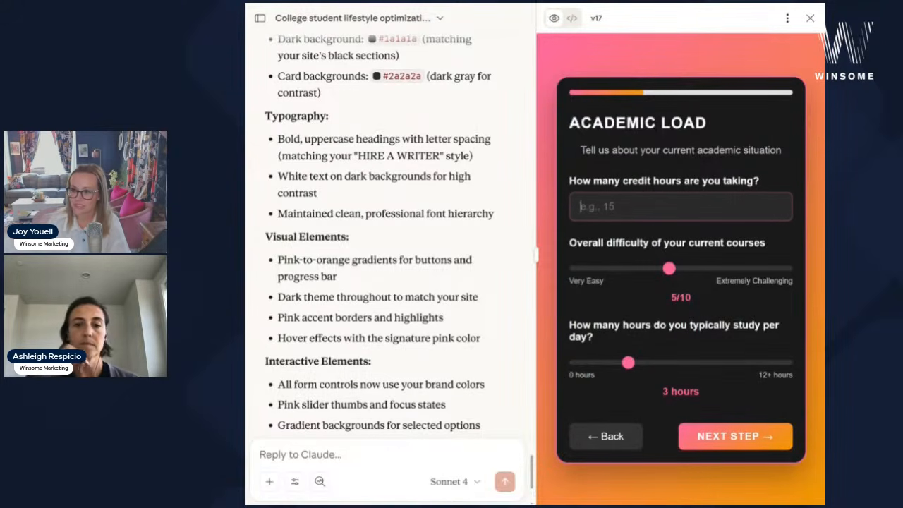
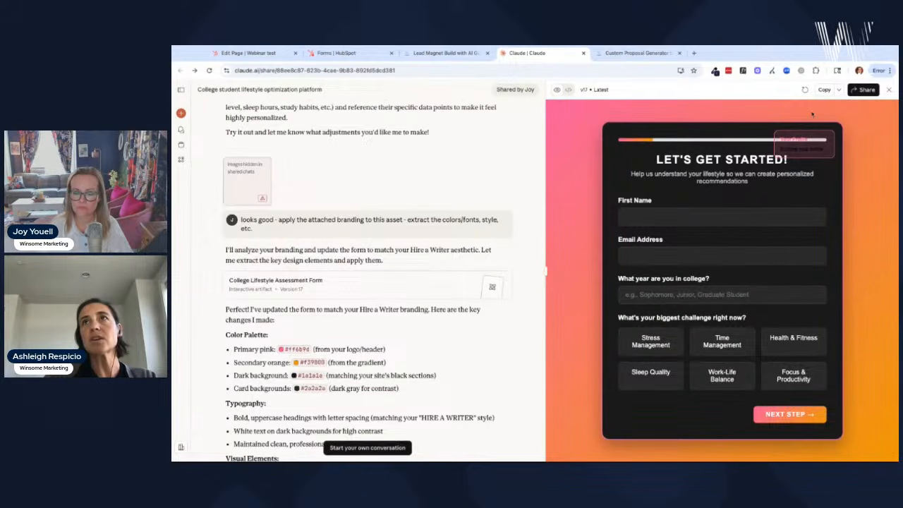
- Copy the College Lifestyle Assessment Form code from the shared chat and begin a new Claude conversation
click(824, 90)
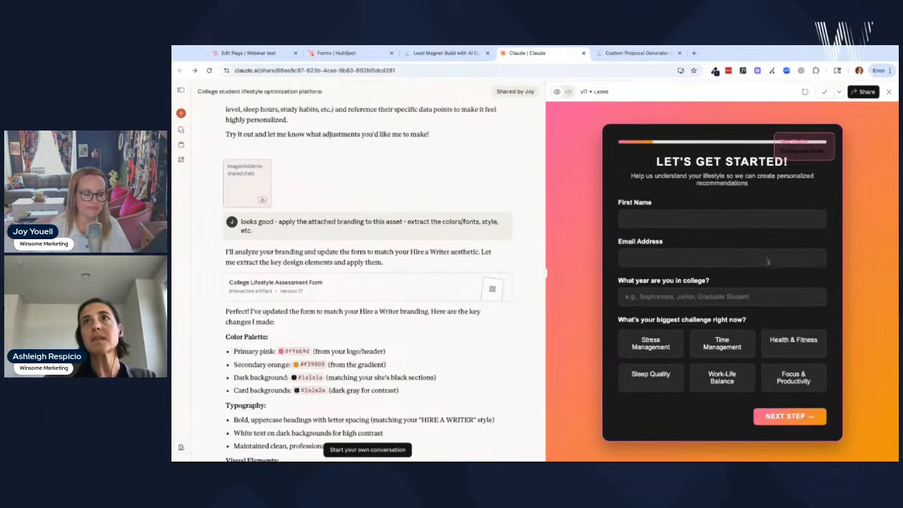
scroll(382, 361, down, 2)
scroll(382, 361, down, 2)
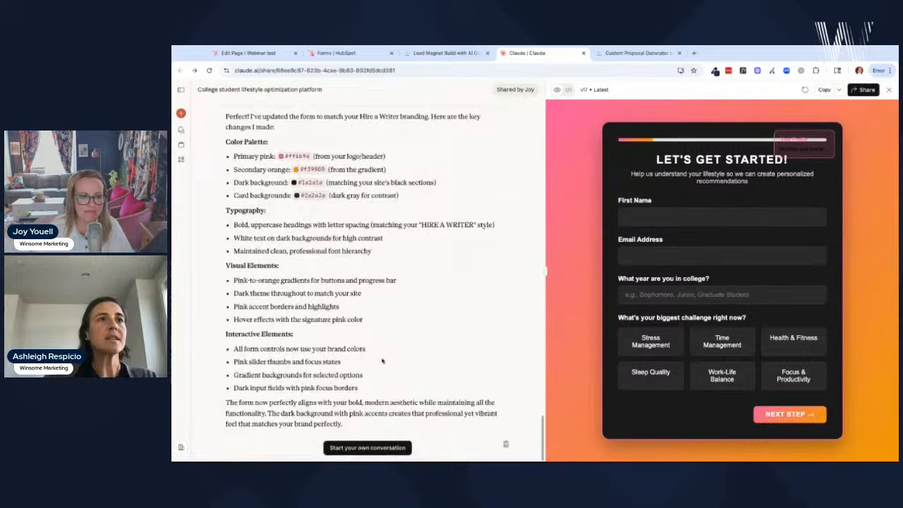
click(367, 450)
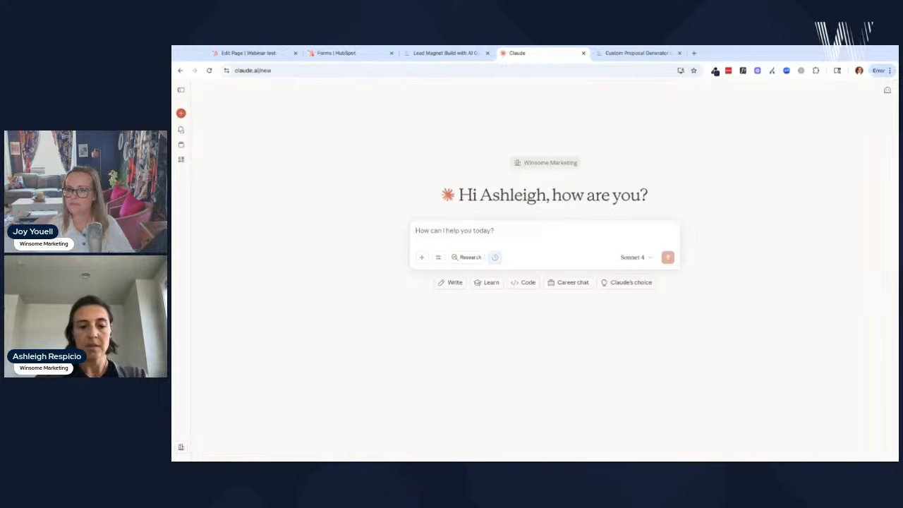
- Ask Claude to create the email output a user would receive after submitting, with the calculator code pasted in
text(U)
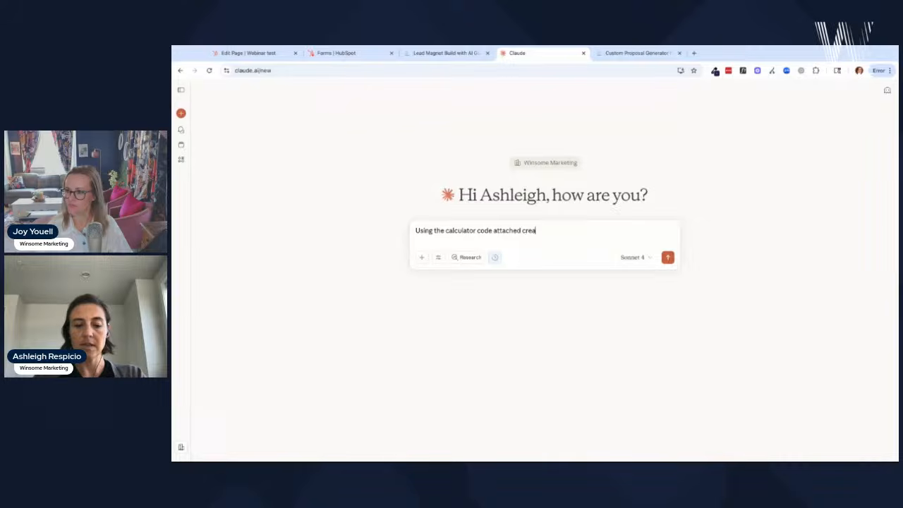
text(em)
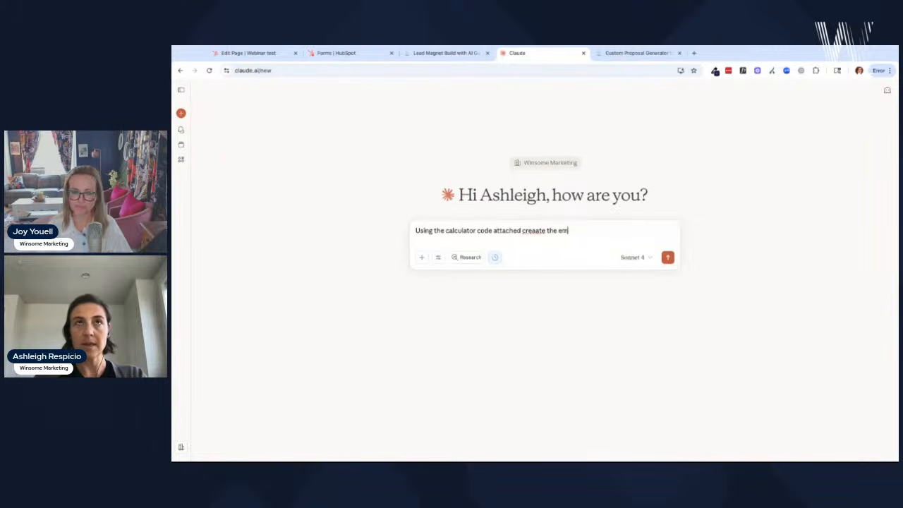
text(ail outpu)
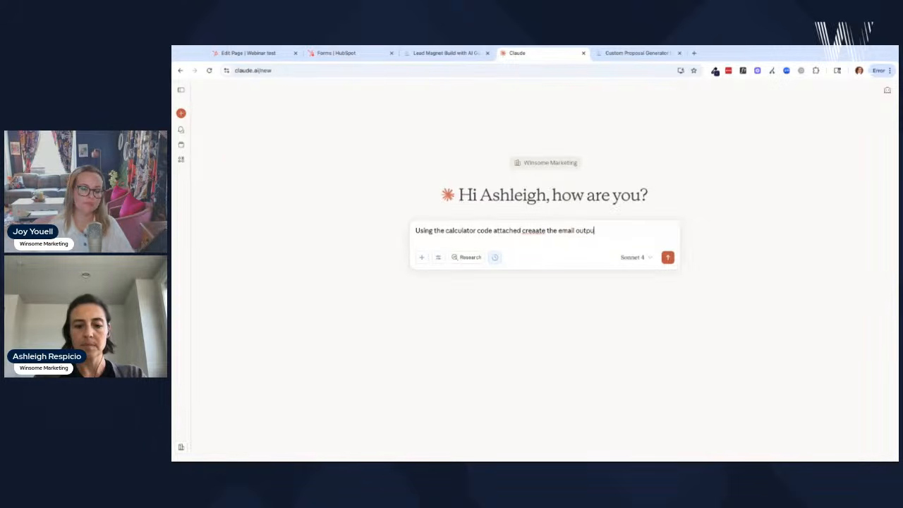
text(t a user wou)
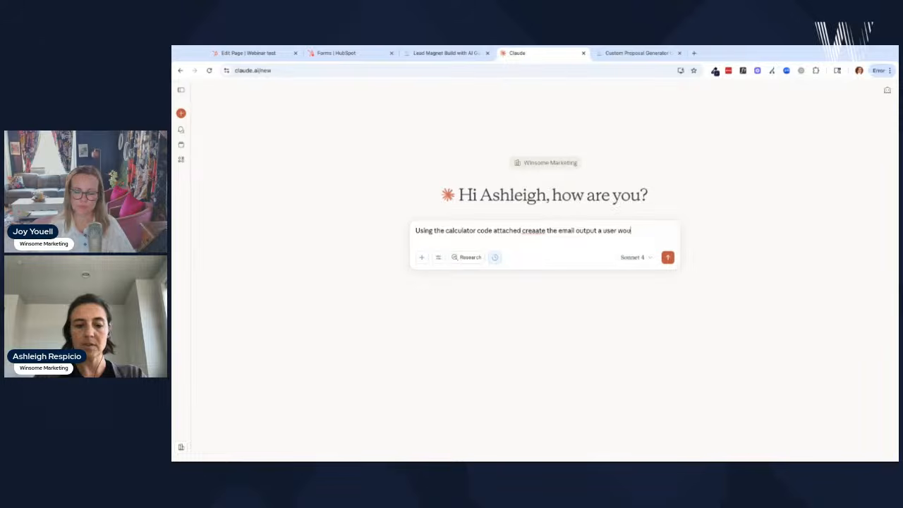
text(ld recei)
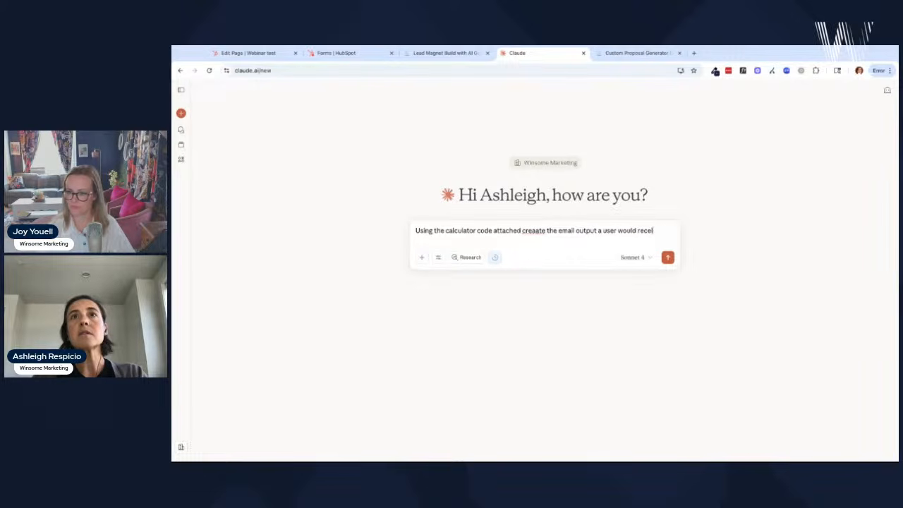
text(ve when they submit the form)
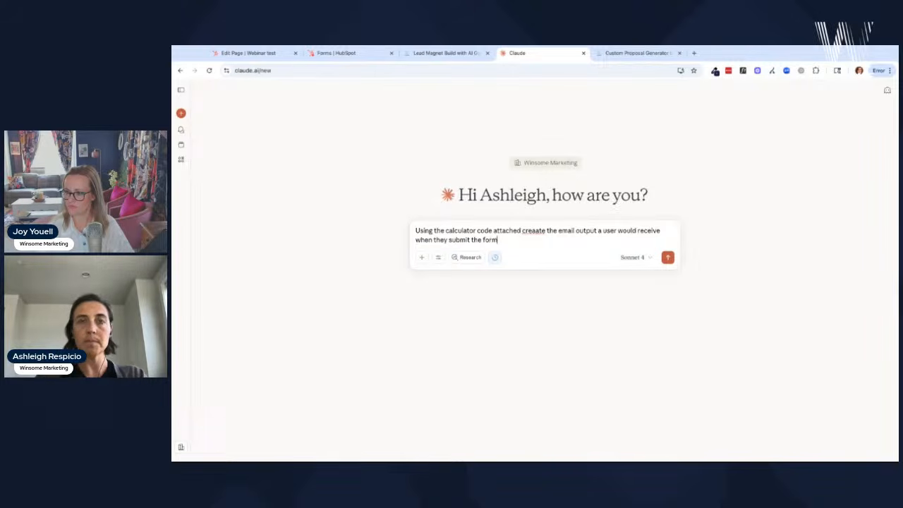
key(shift+Return)
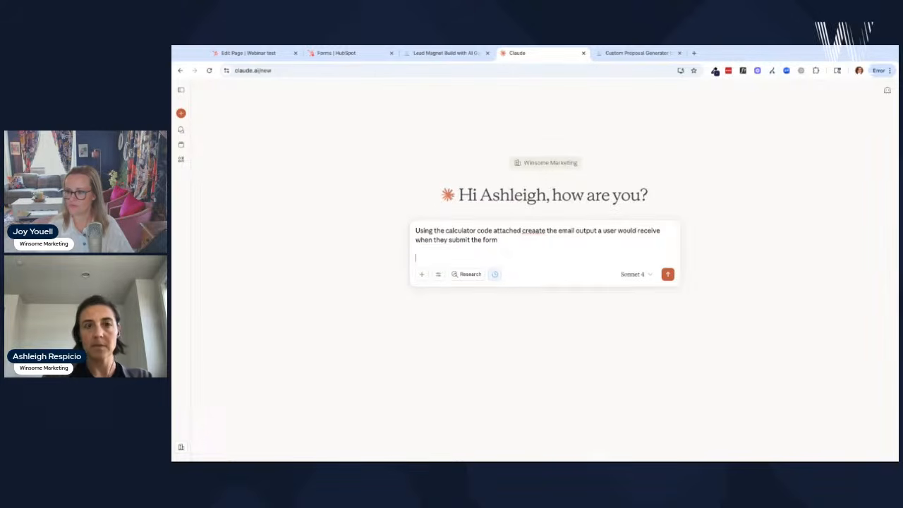
key(ctrl+v)
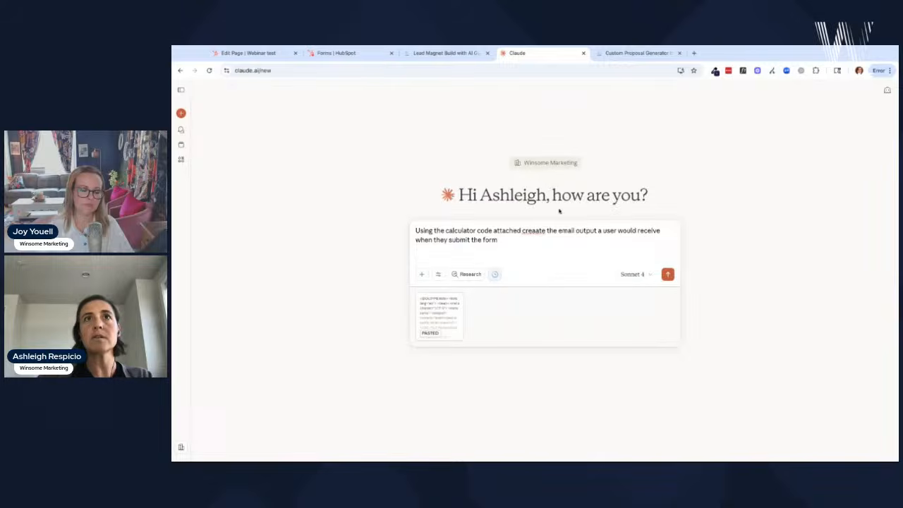
key(BackSpace)
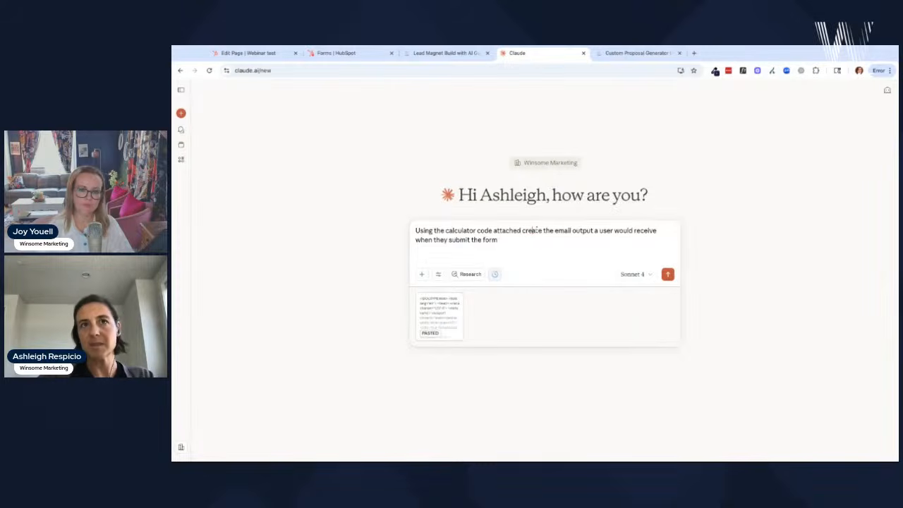
key(Return)
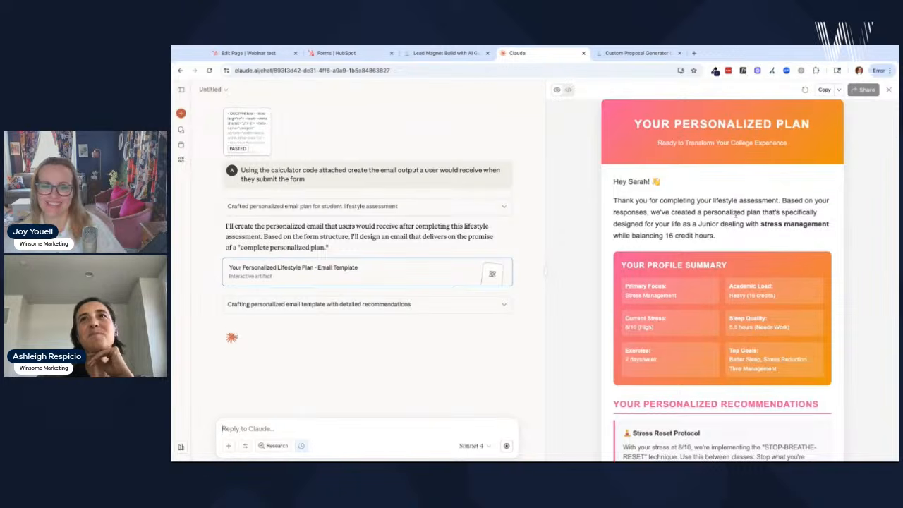
scroll(736, 222, down, 1)
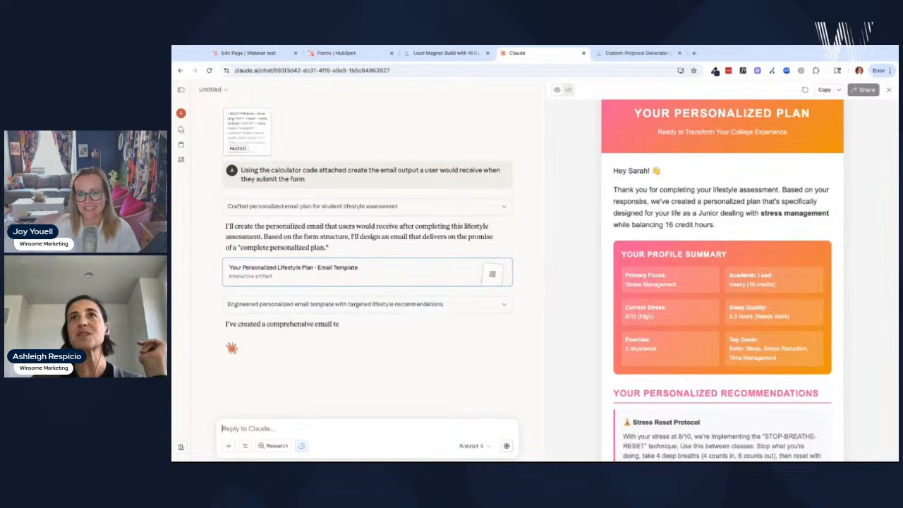
scroll(720, 212, down, 3)
scroll(704, 213, down, 3)
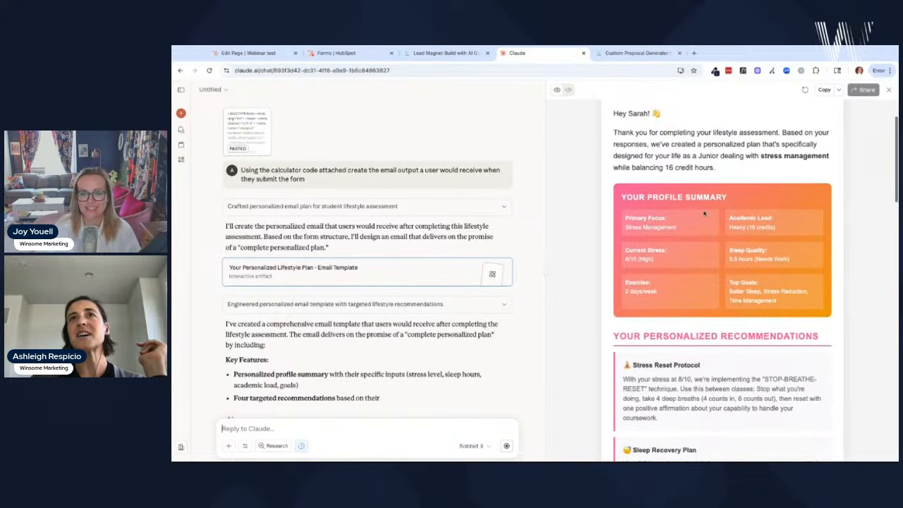
scroll(758, 219, down, 5)
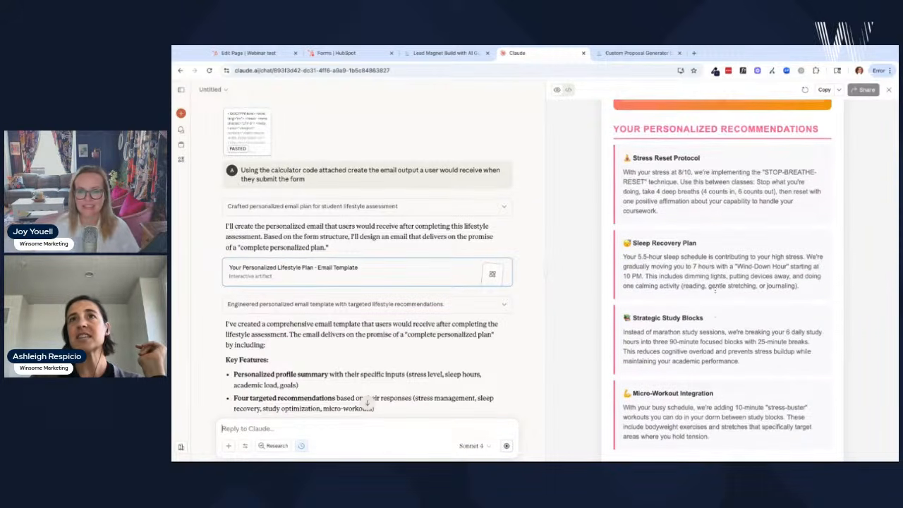
scroll(715, 289, down, 1)
scroll(715, 289, up, 2)
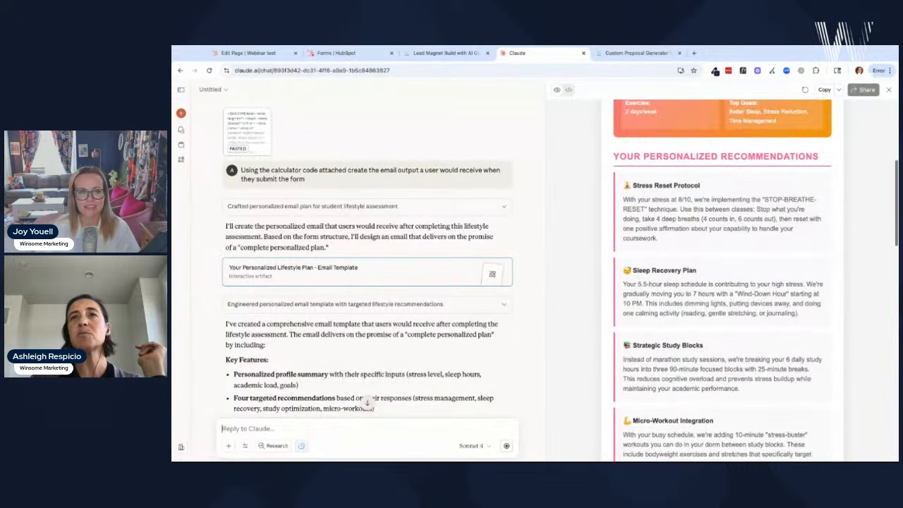
scroll(723, 283, down, 1)
scroll(732, 257, down, 6)
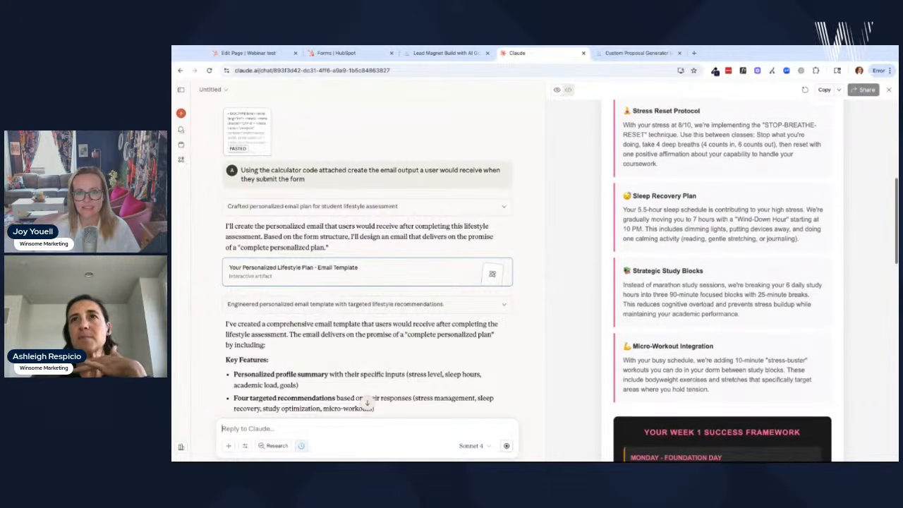
scroll(727, 297, down, 5)
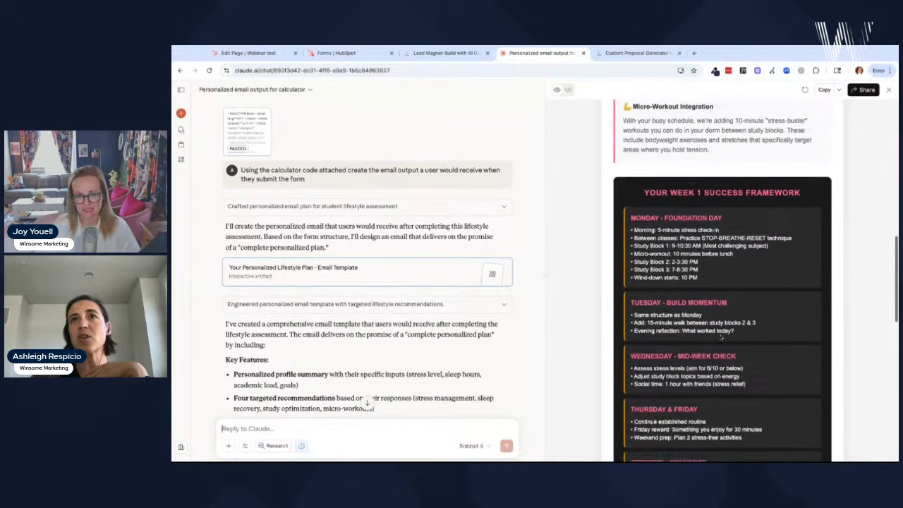
scroll(723, 282, down, 2)
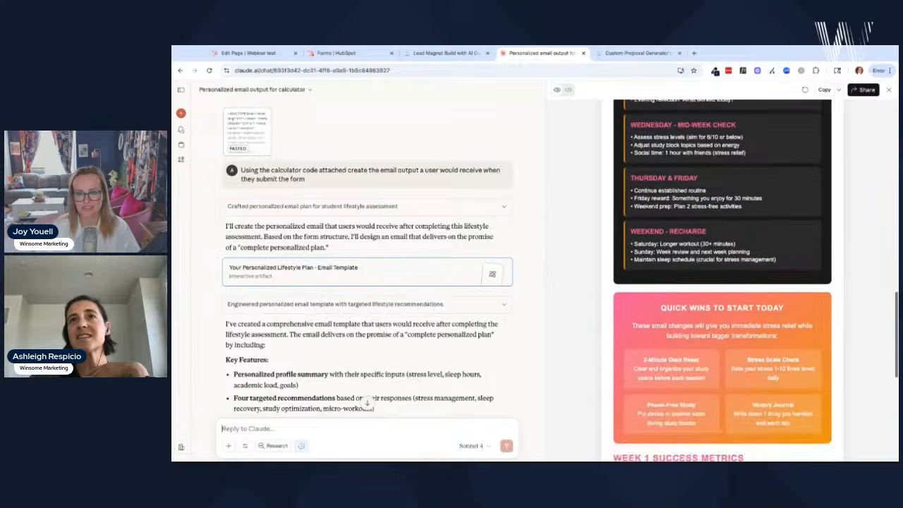
scroll(722, 283, down, 1)
scroll(722, 282, down, 8)
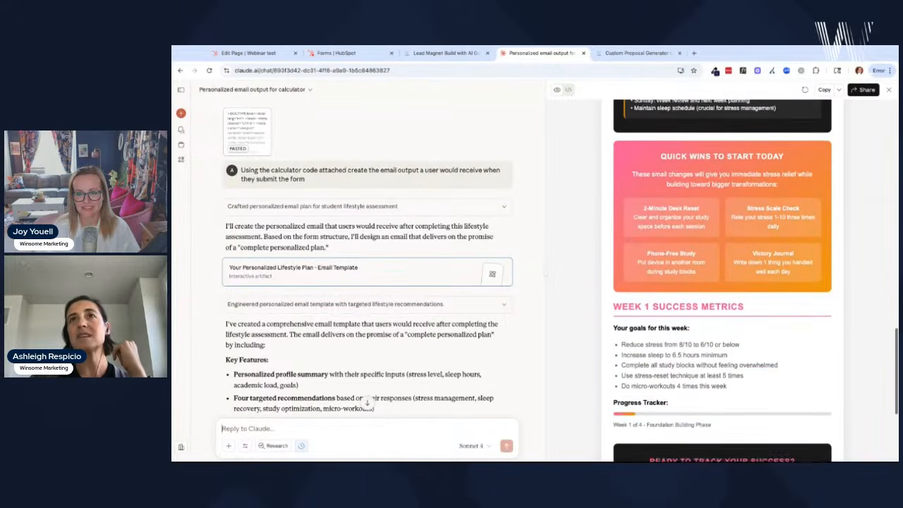
scroll(723, 282, up, 4)
scroll(722, 282, up, 4)
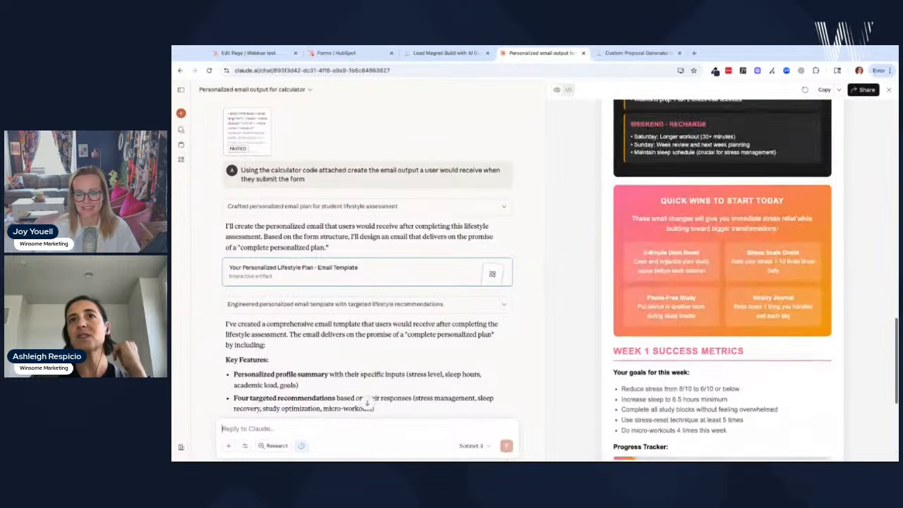
scroll(723, 282, down, 6)
scroll(723, 282, down, 1)
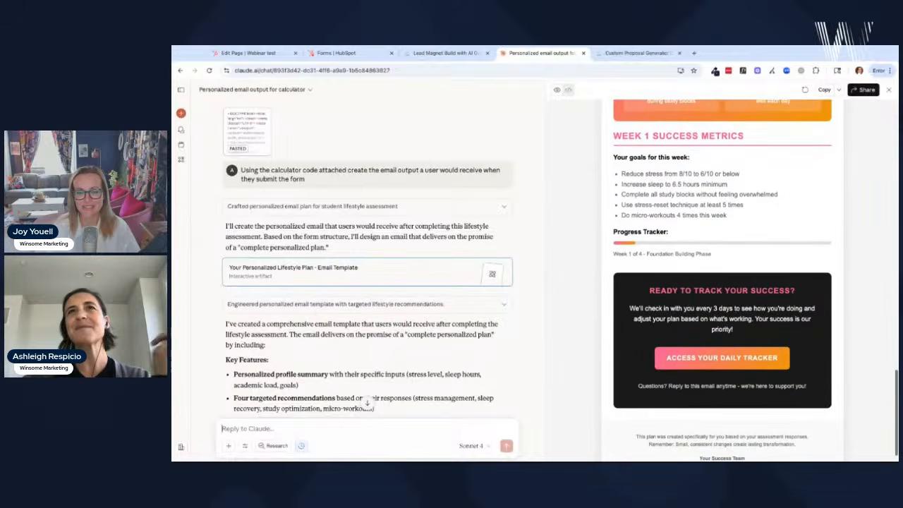
scroll(708, 333, down, 1)
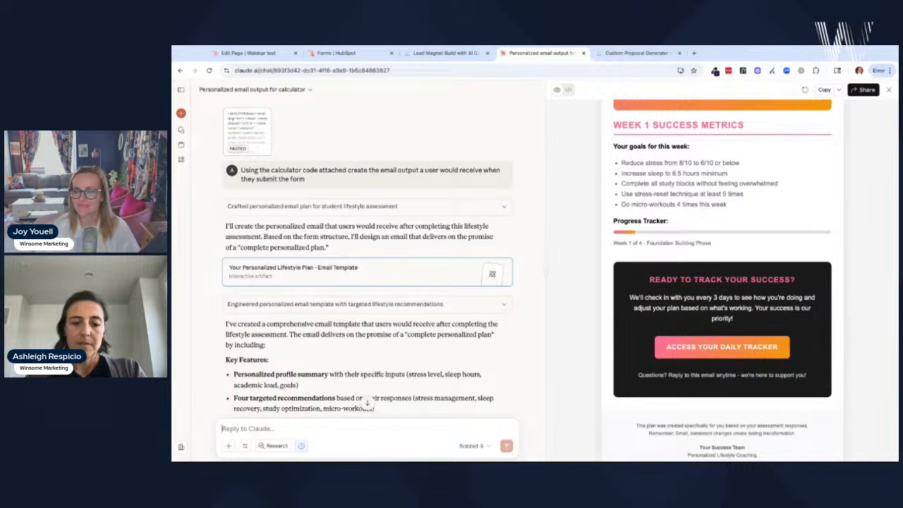
- Ask Claude how to connect the calculator to HubSpot CRM, including form fields and anything else to know
text(N)
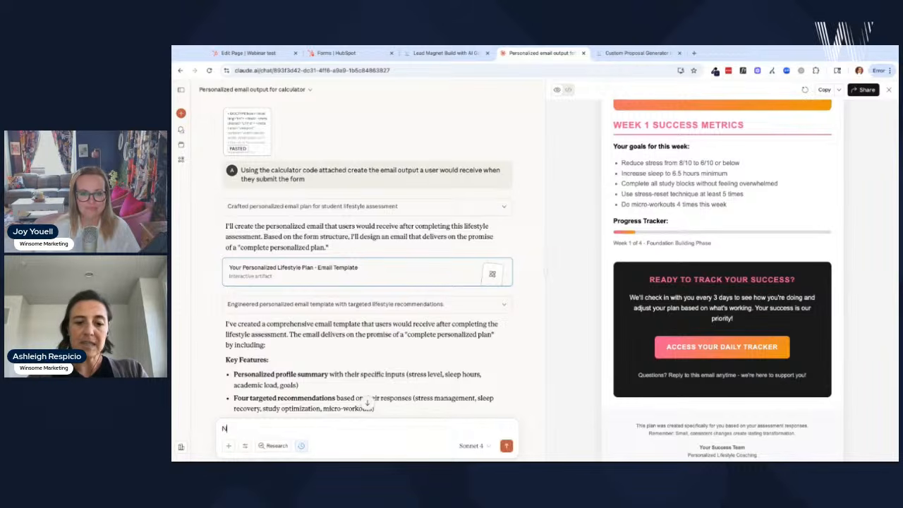
text(ow I would like to connect my)
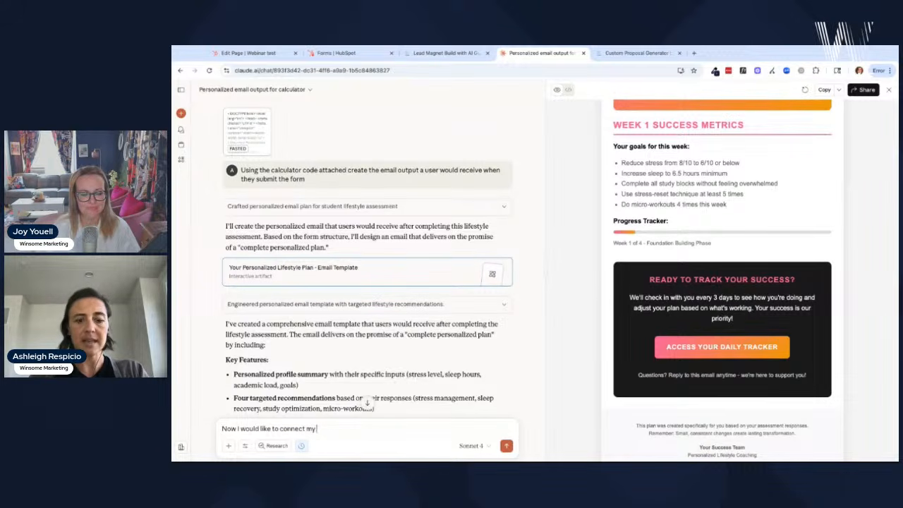
text(culator to my crm H)
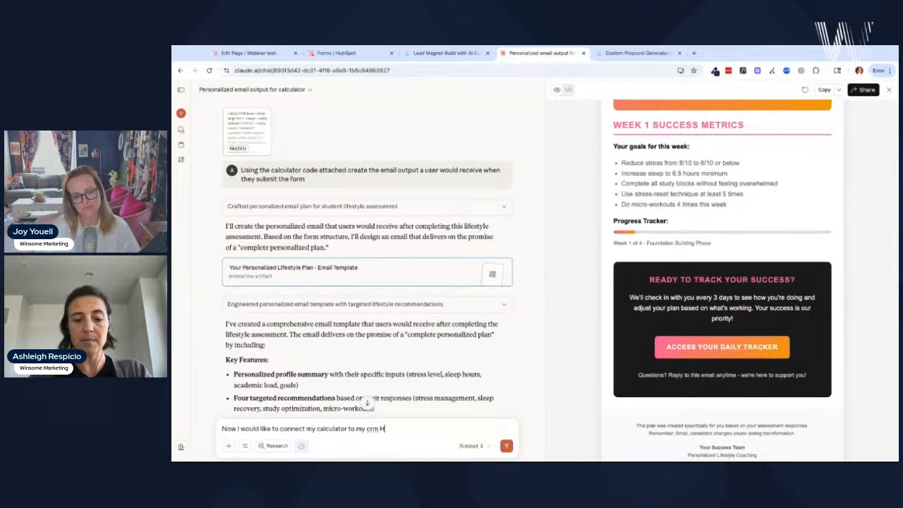
text(ubSpsot.)
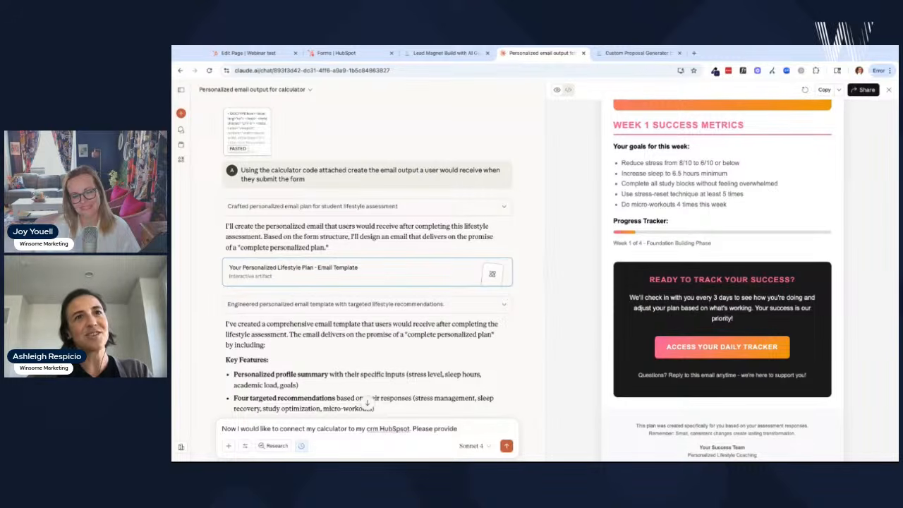
text(Please provide)
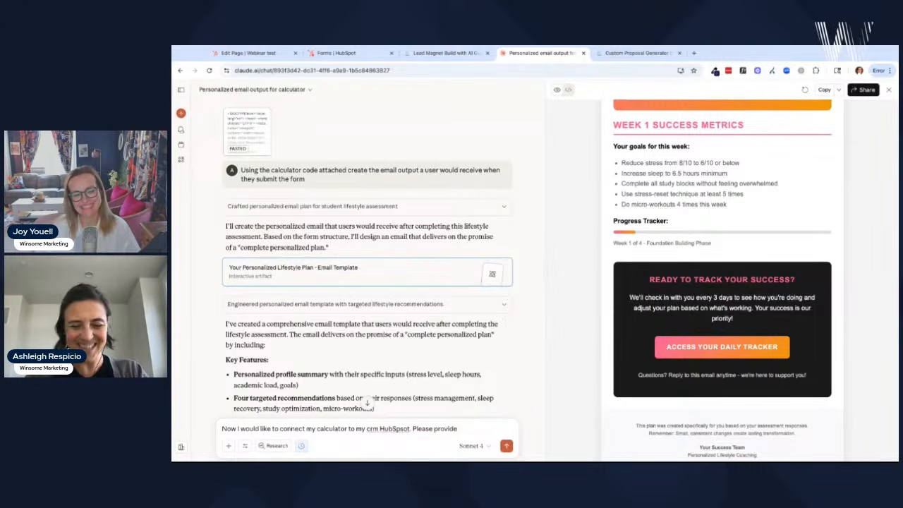
text( ins)
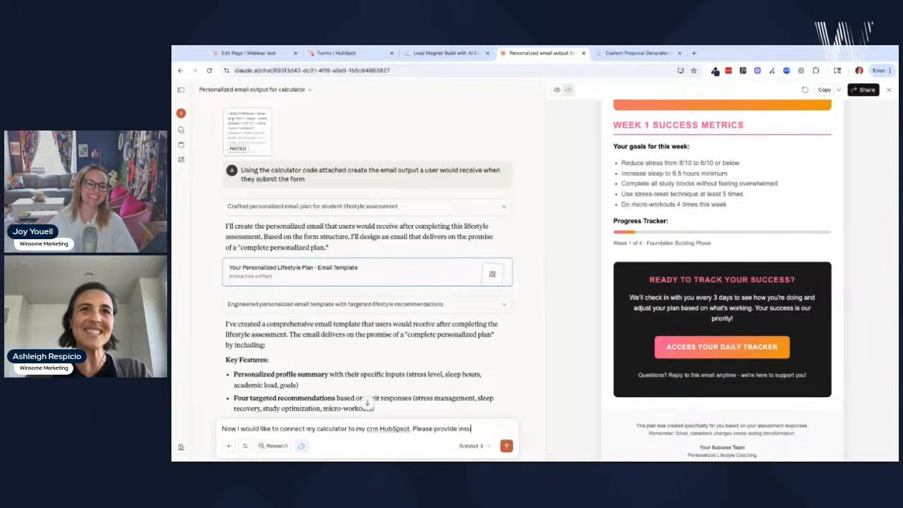
text(truct)
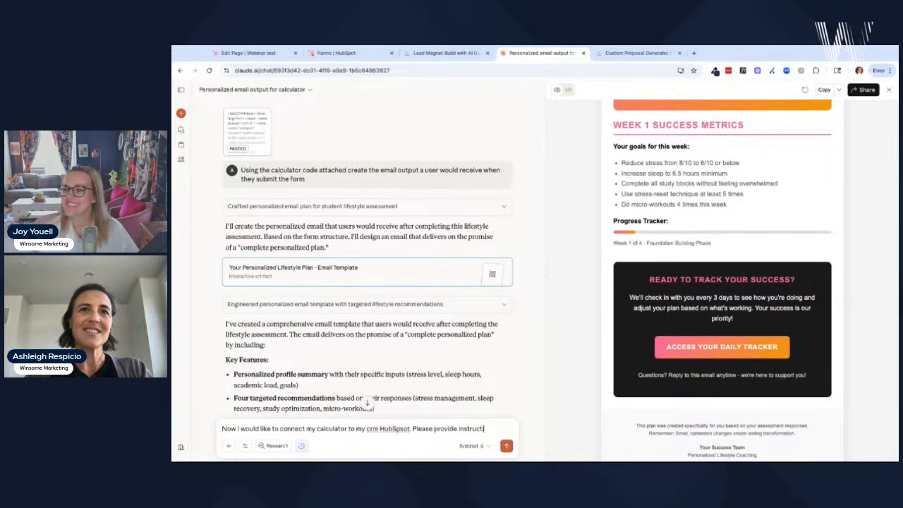
text(ions on)
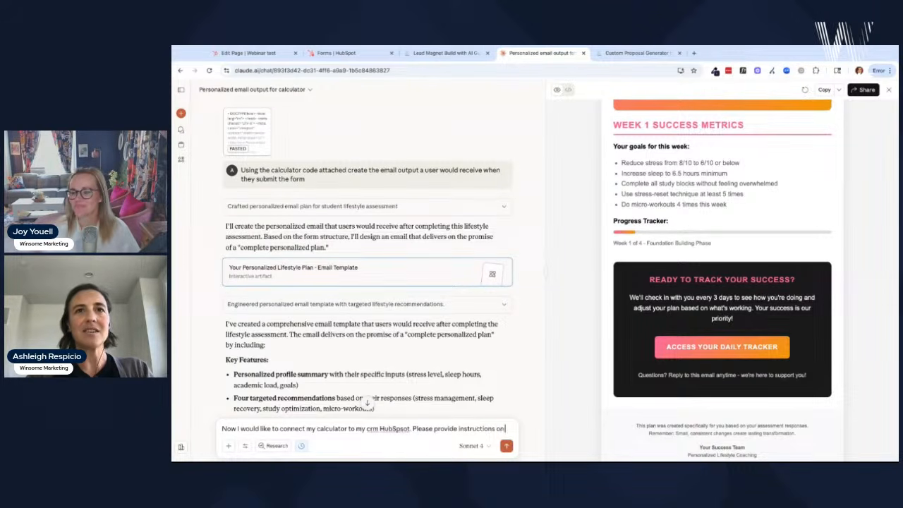
text( to)
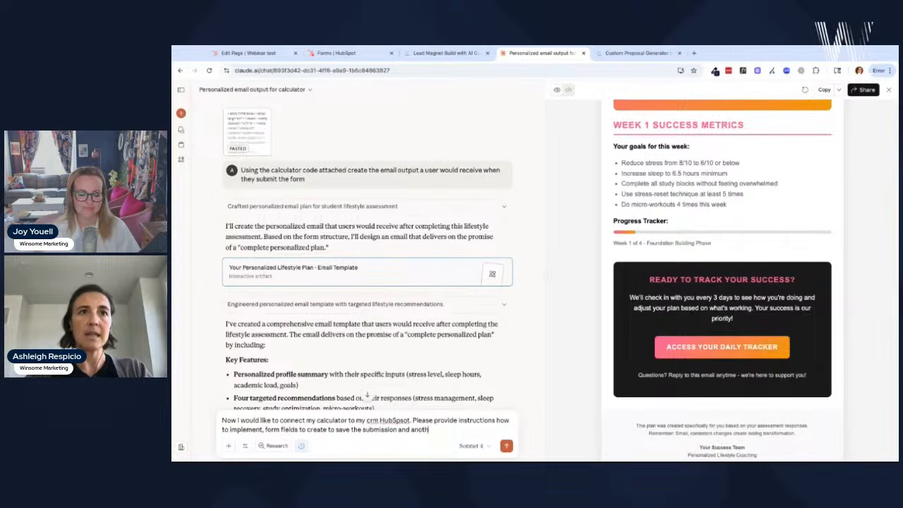
text(ything)
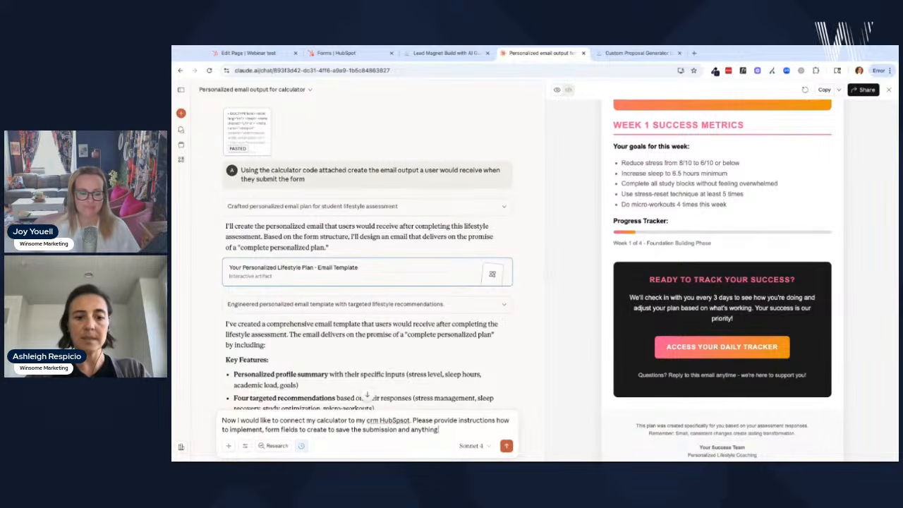
text( else I shou)
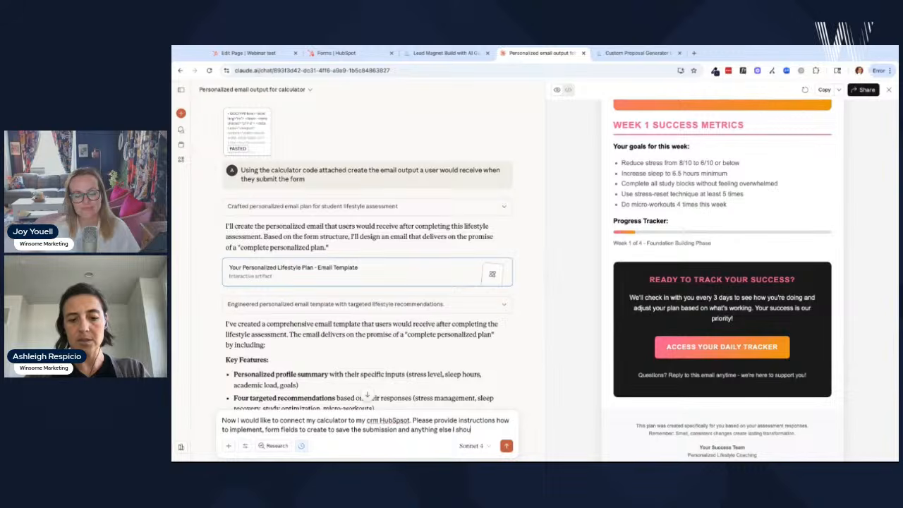
text(ld be)
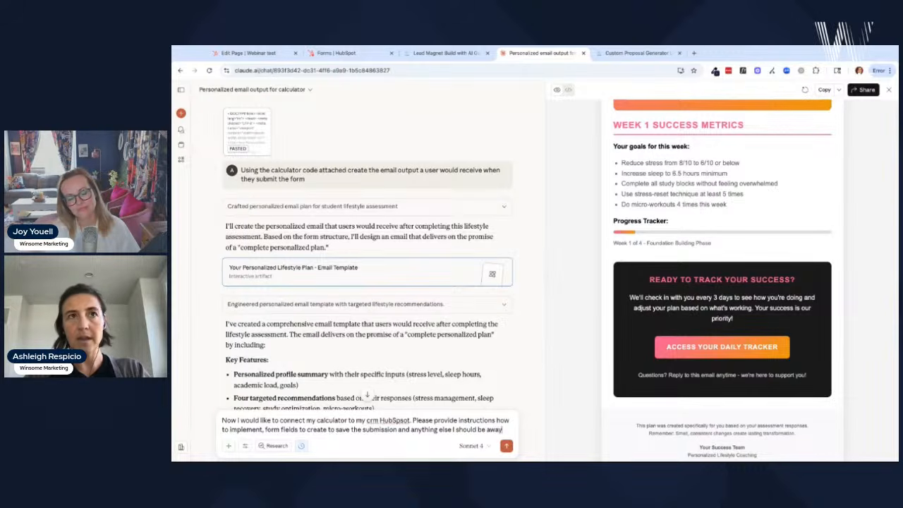
text( aware of)
key(Return)
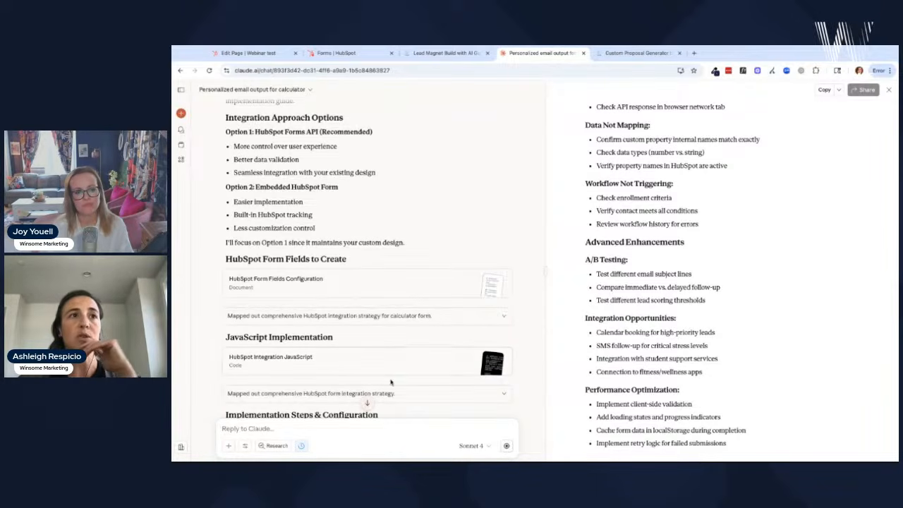
scroll(391, 383, down, 5)
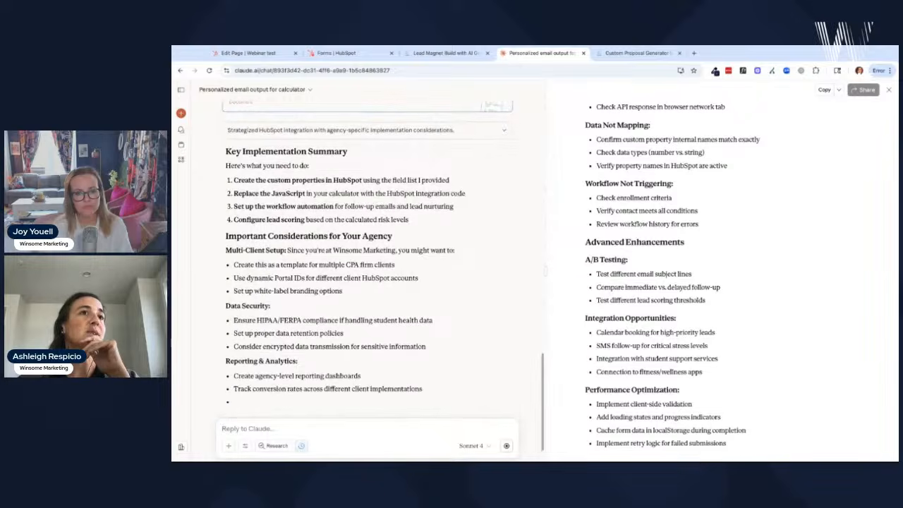
scroll(639, 294, up, 1)
scroll(639, 294, up, 20)
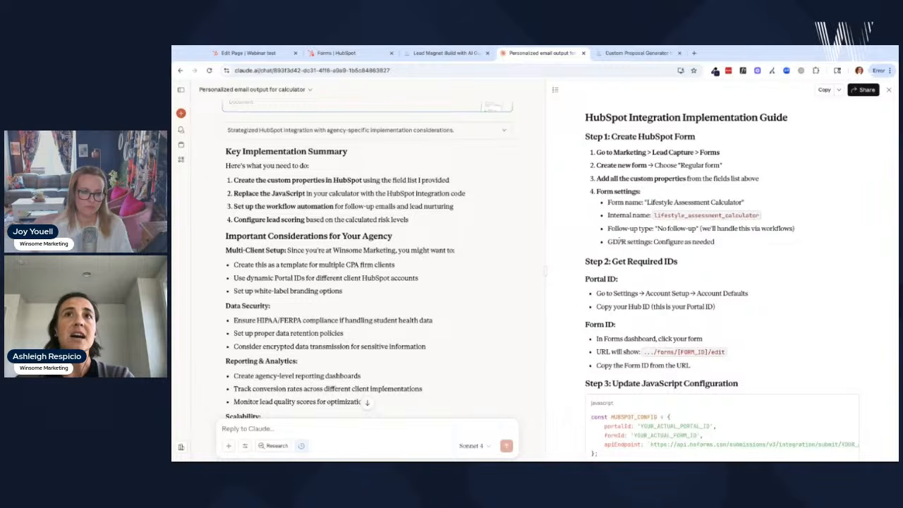
scroll(710, 281, down, 3)
scroll(711, 282, down, 3)
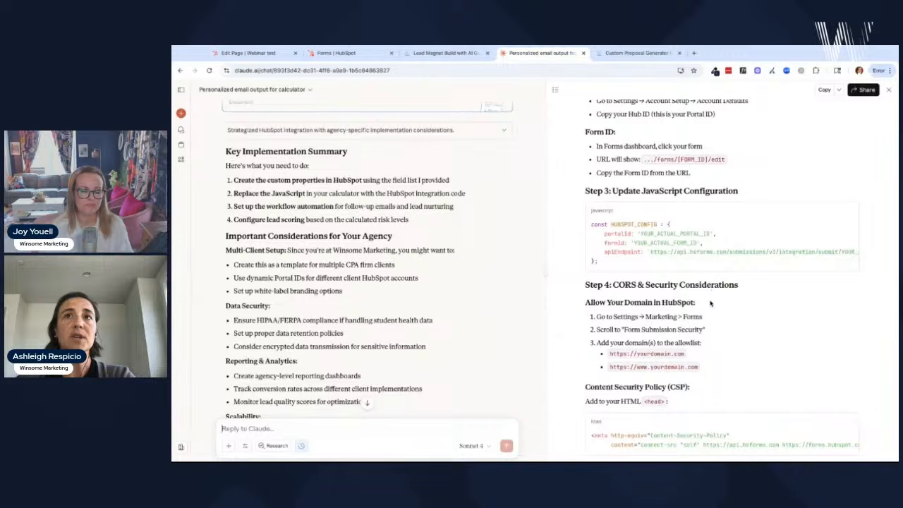
scroll(713, 317, down, 4)
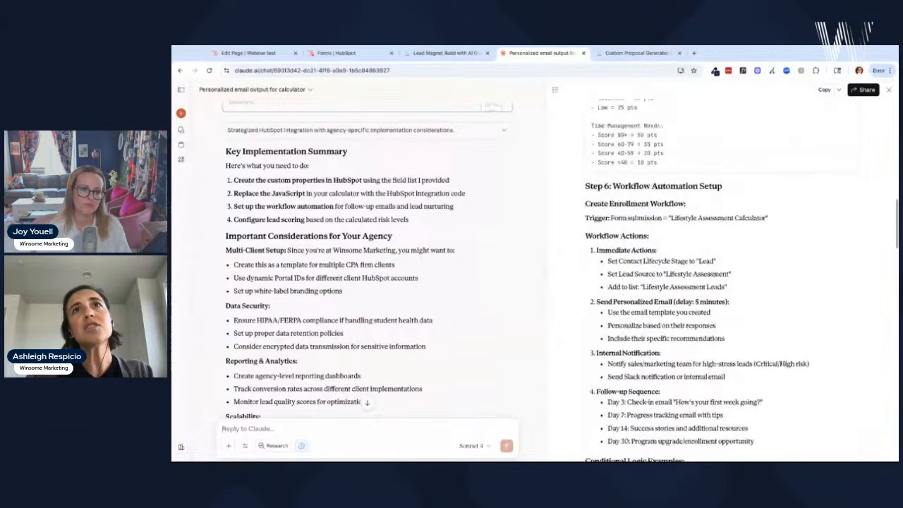
click(246, 428)
text(let's simply this.)
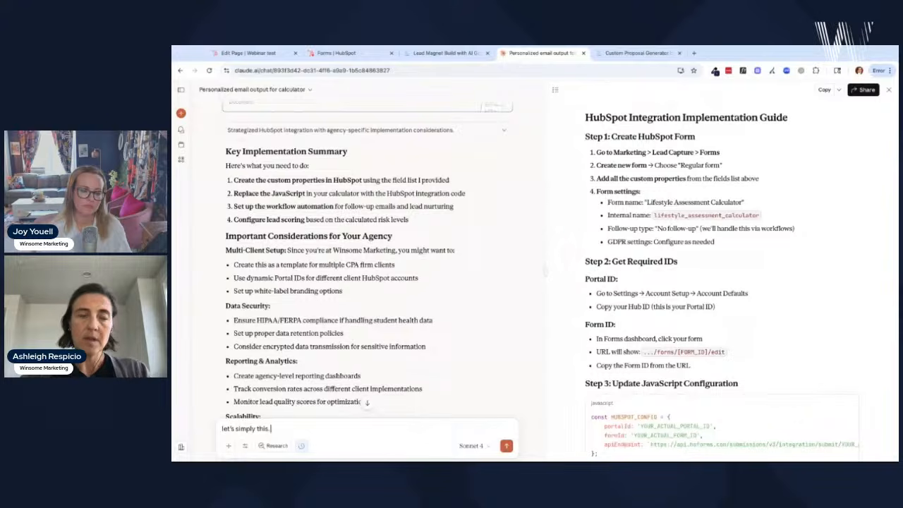
- Request a simpler setup collecting user responses in HubSpot properties via a backend form, with build and implementation instructions
text(I would)
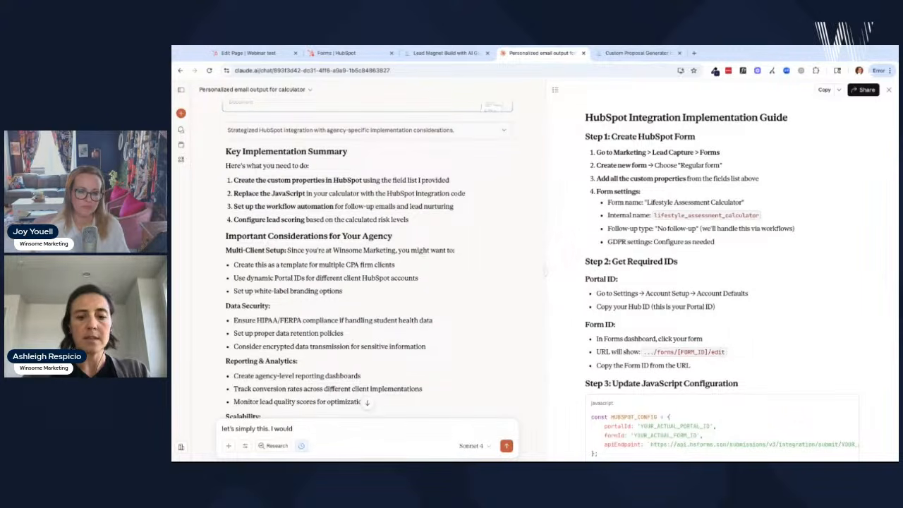
text( like to )
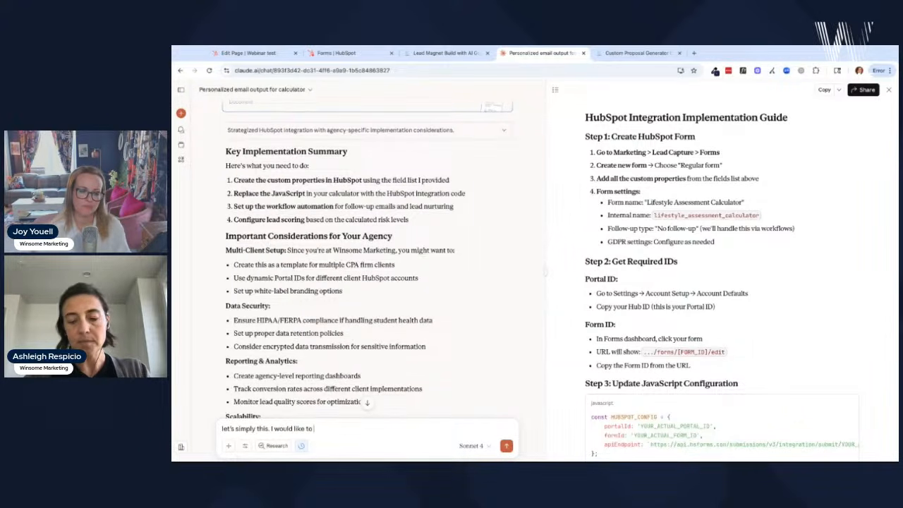
text(collec)
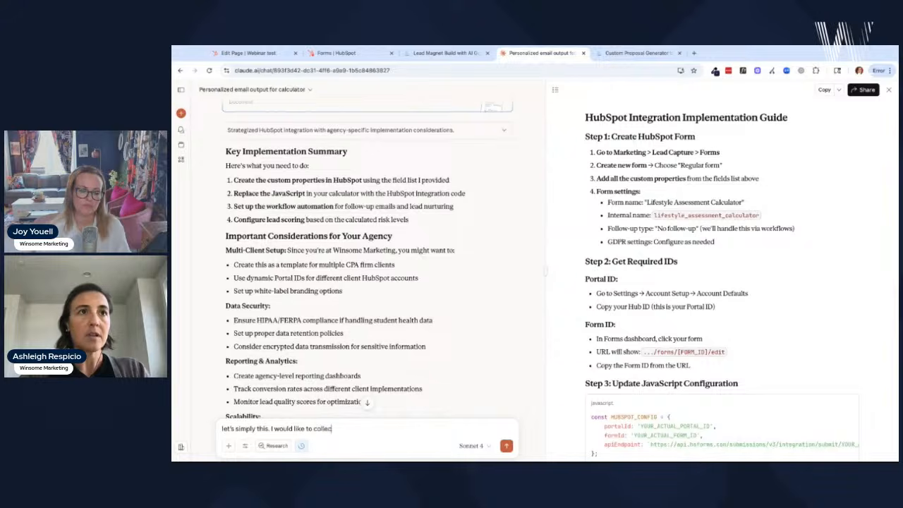
text(t the user responses in property fields passed)
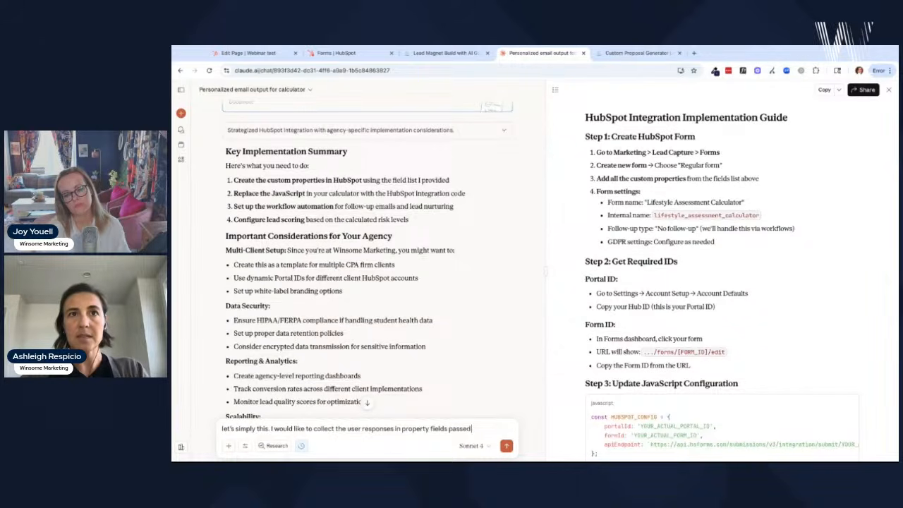
text(through a for)
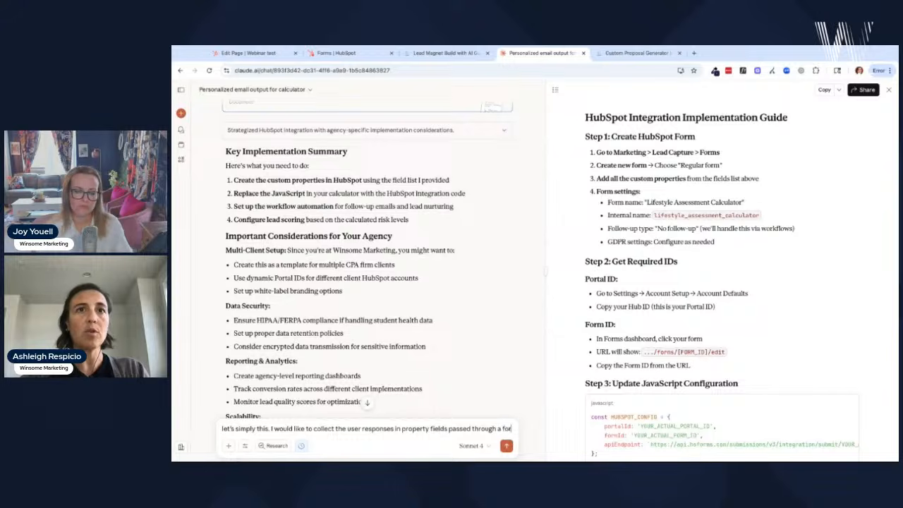
text(m)
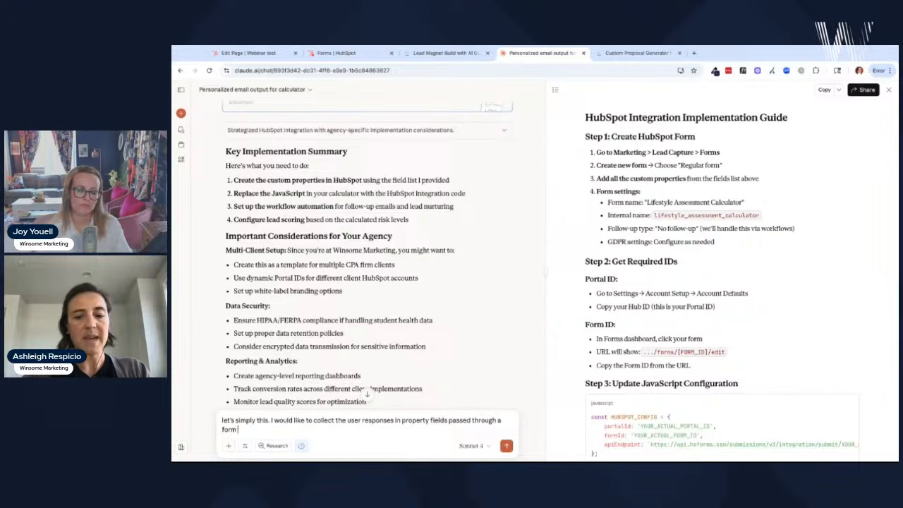
text( on the back)
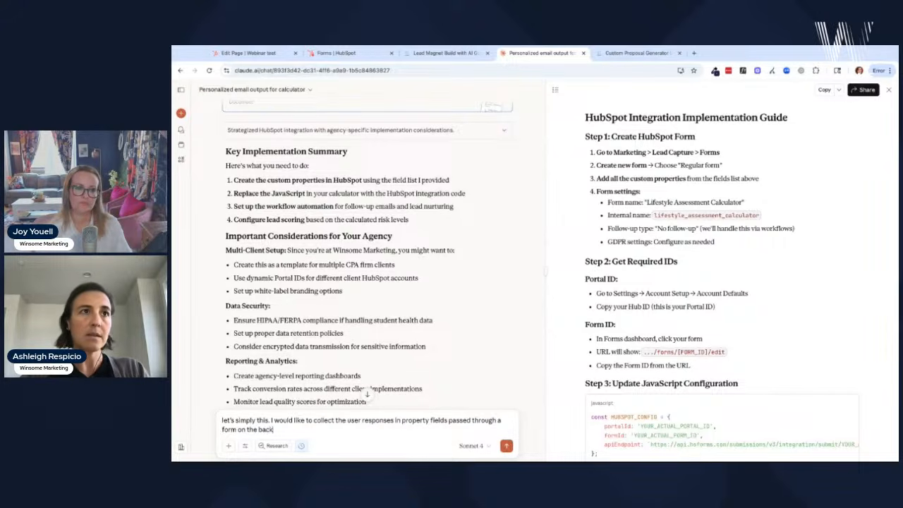
text(end. Pro)
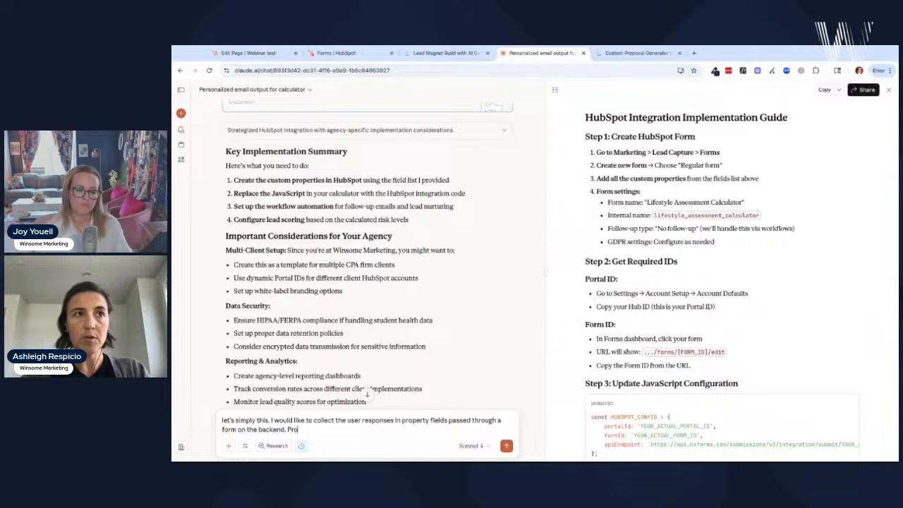
text(vide instructions, the property)
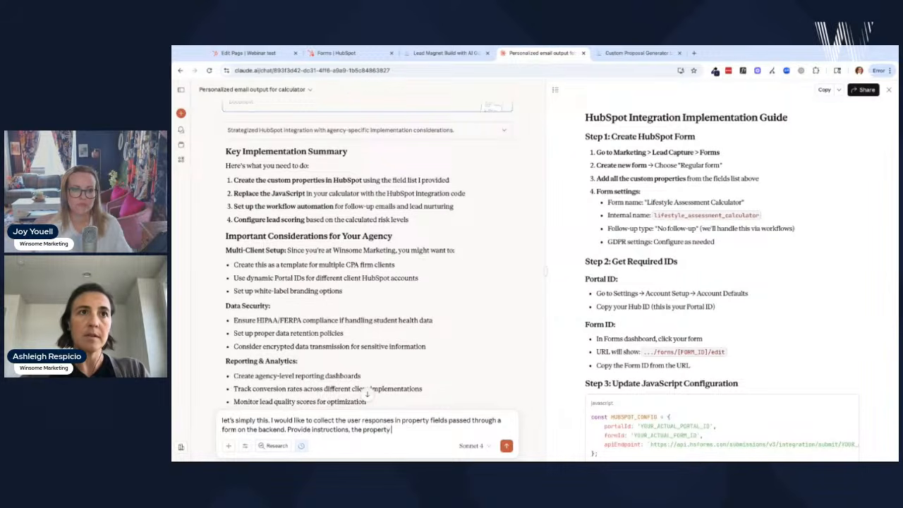
text(r)
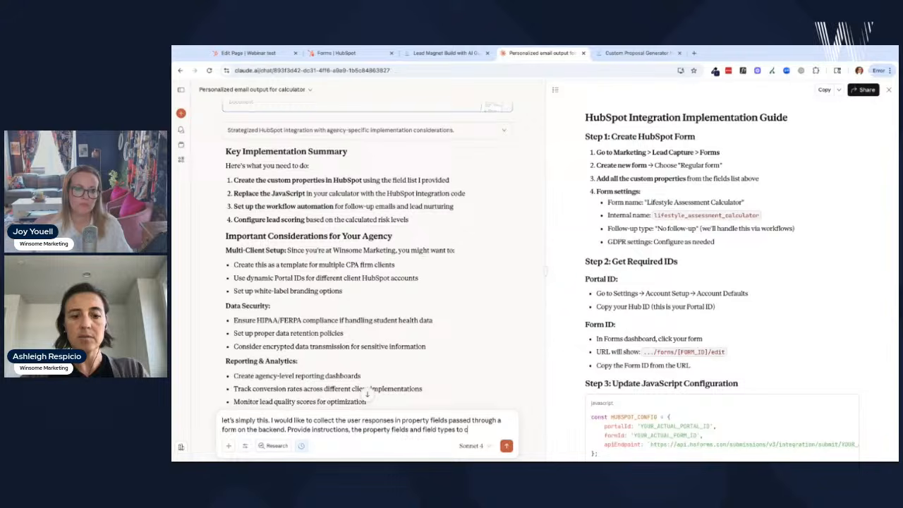
text(. Provide )
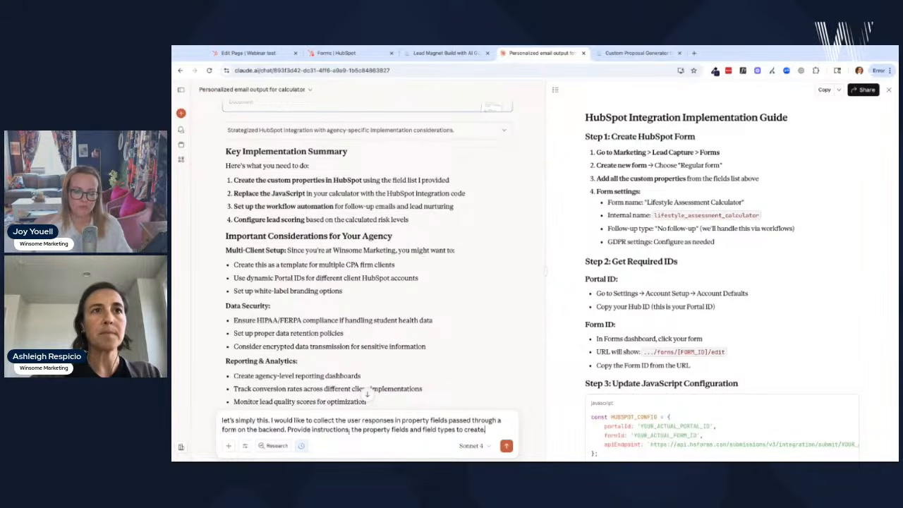
text(build )
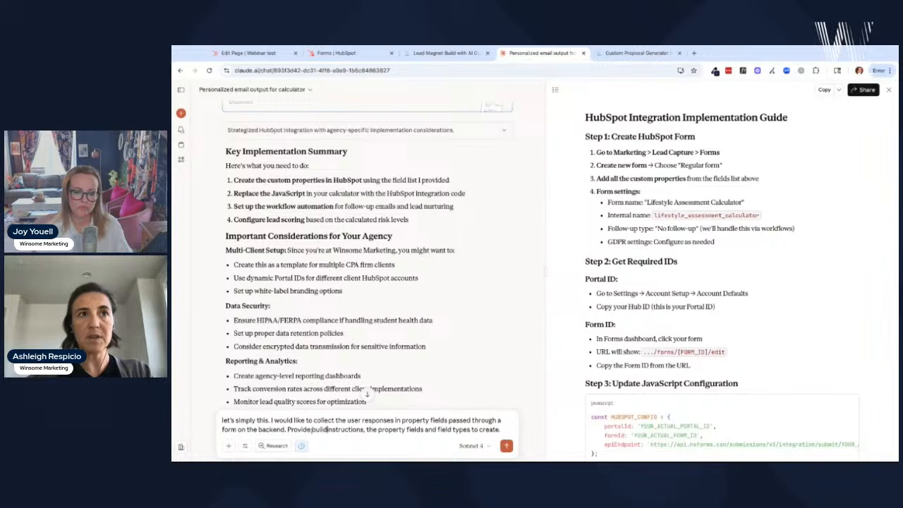
text(and impl)
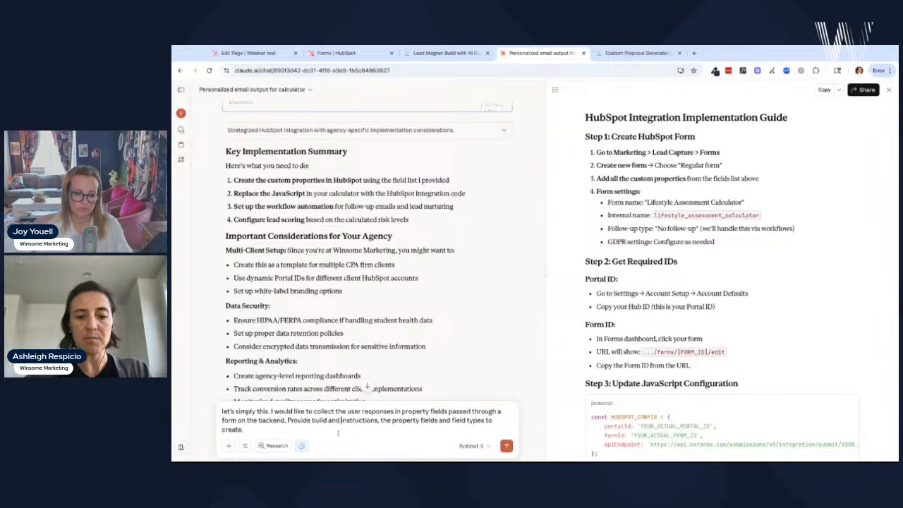
text(ementation i)
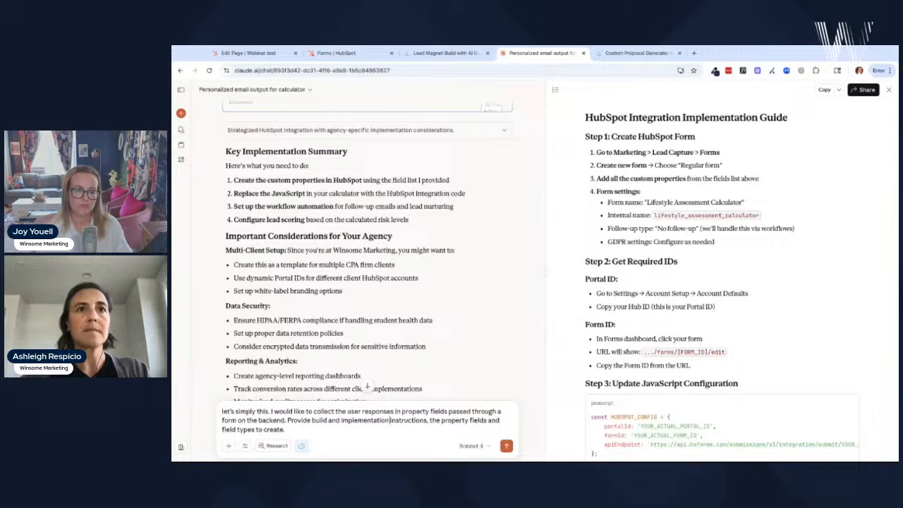
key(Return)
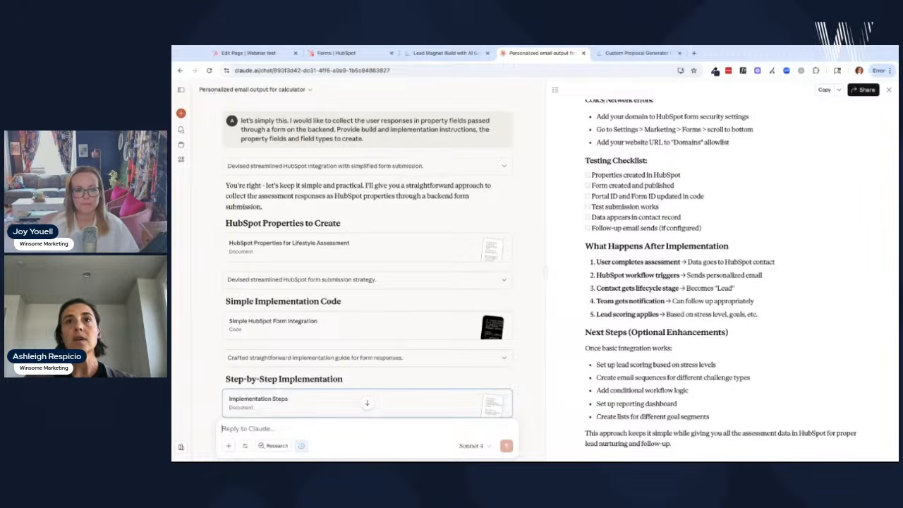
scroll(731, 264, up, 1)
scroll(731, 265, up, 15)
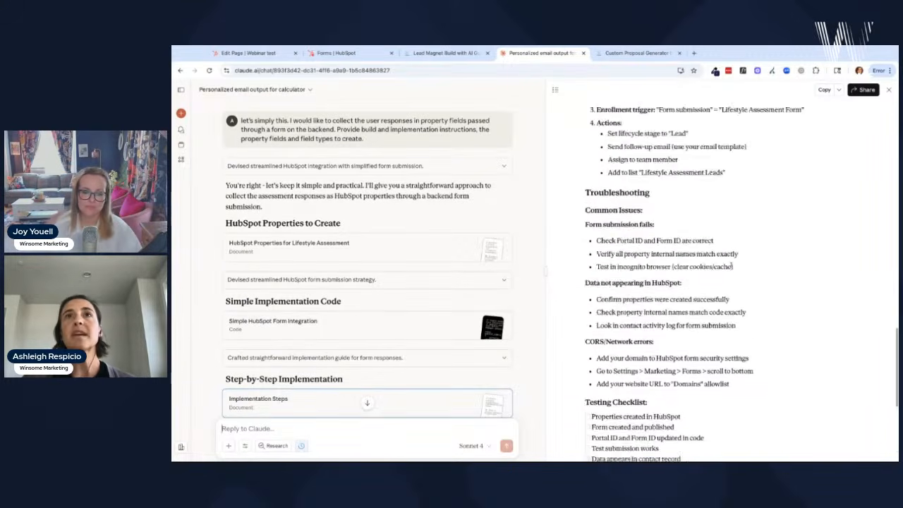
scroll(696, 297, up, 5)
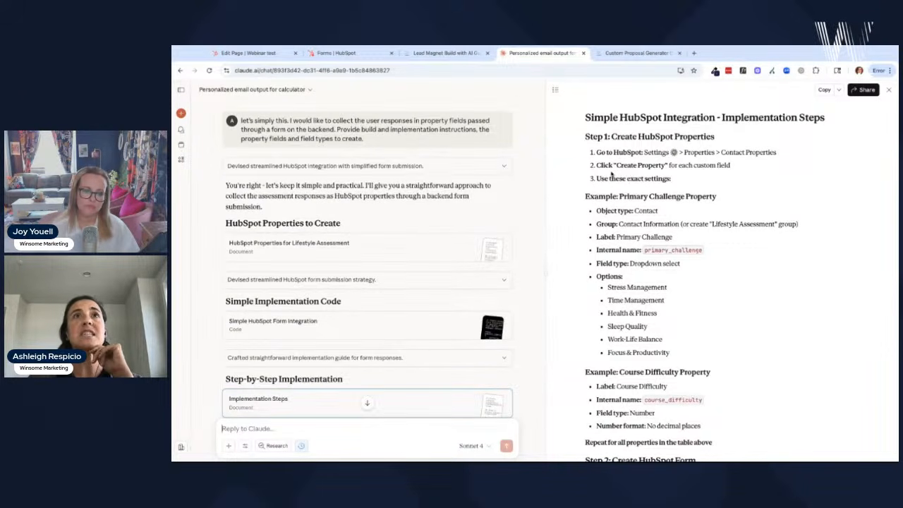
scroll(621, 219, down, 3)
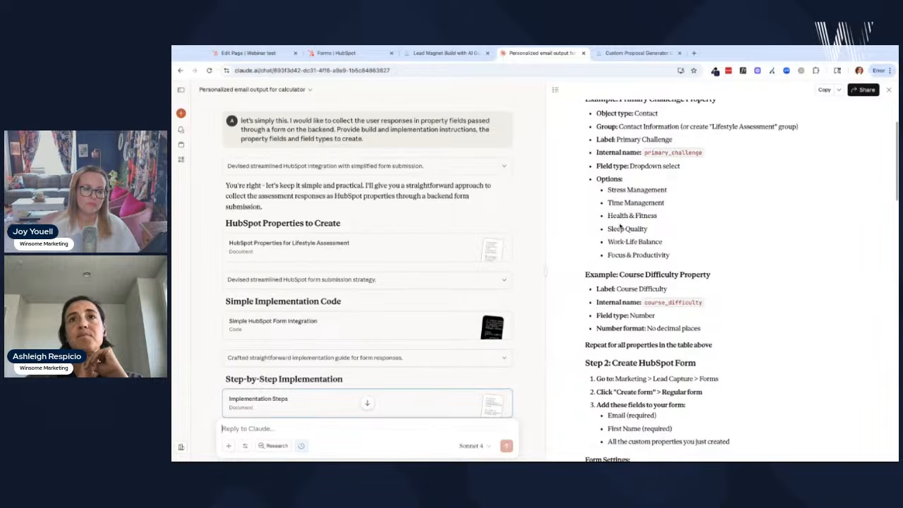
scroll(620, 226, up, 2)
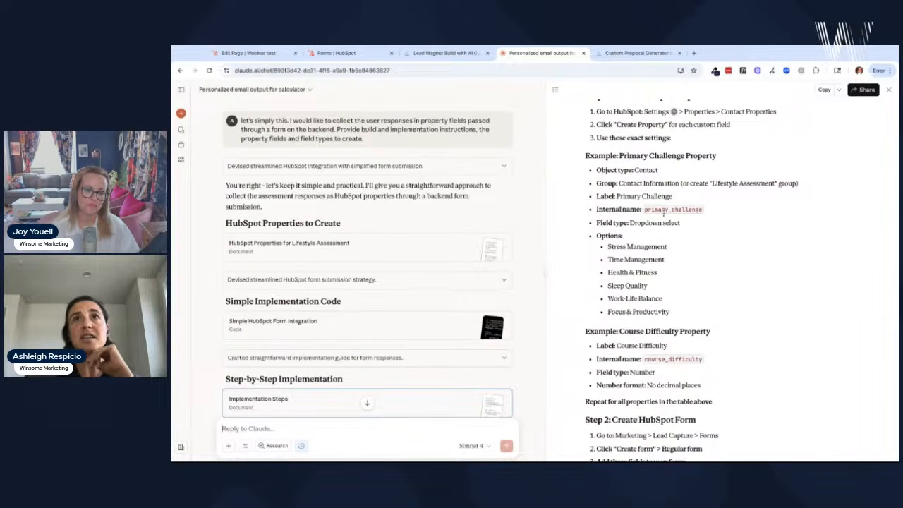
scroll(663, 211, up, 1)
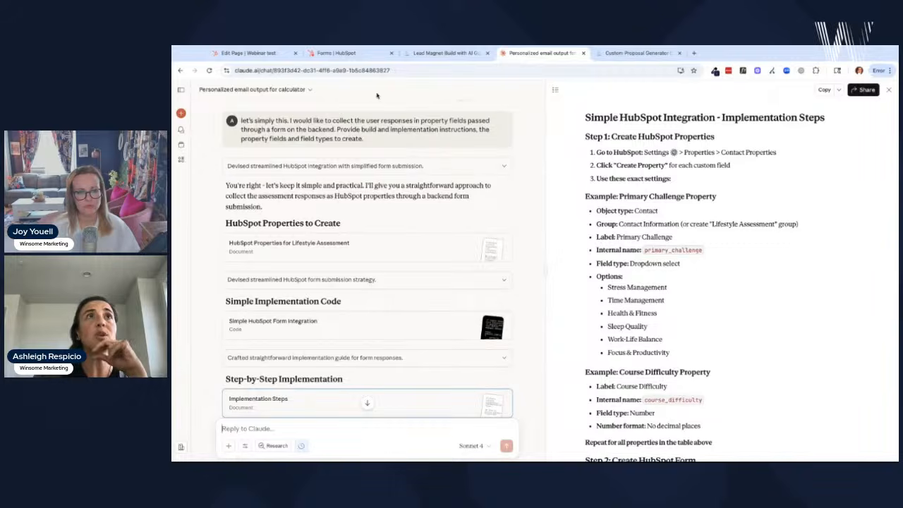
- Back out of the HubSpot form editor, then return to Claude's implementation steps
click(337, 54)
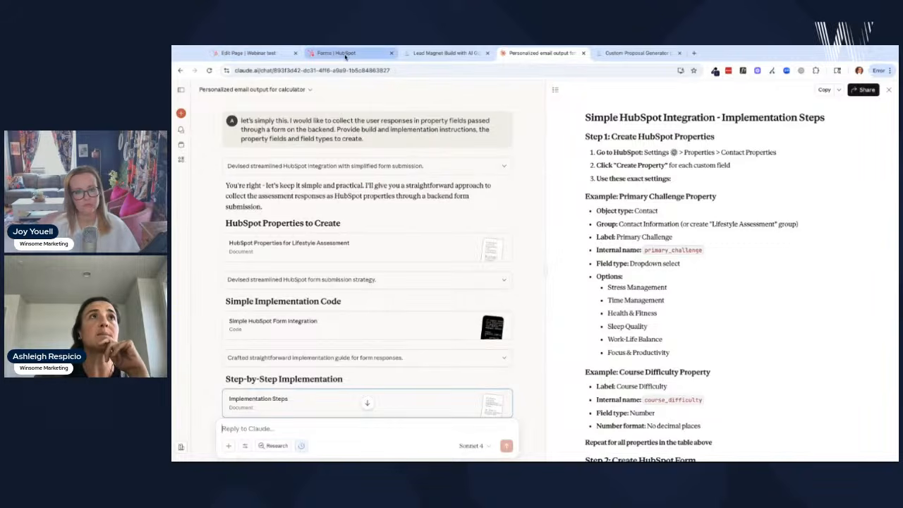
click(187, 92)
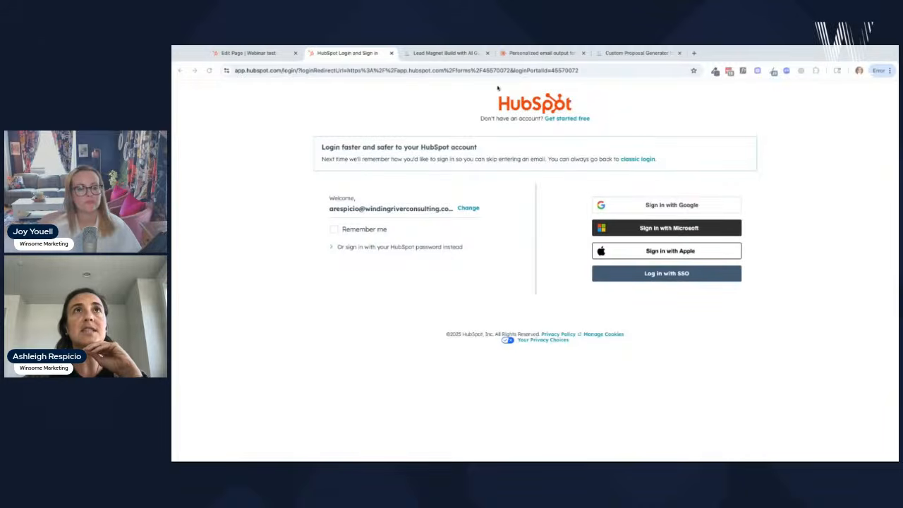
click(544, 54)
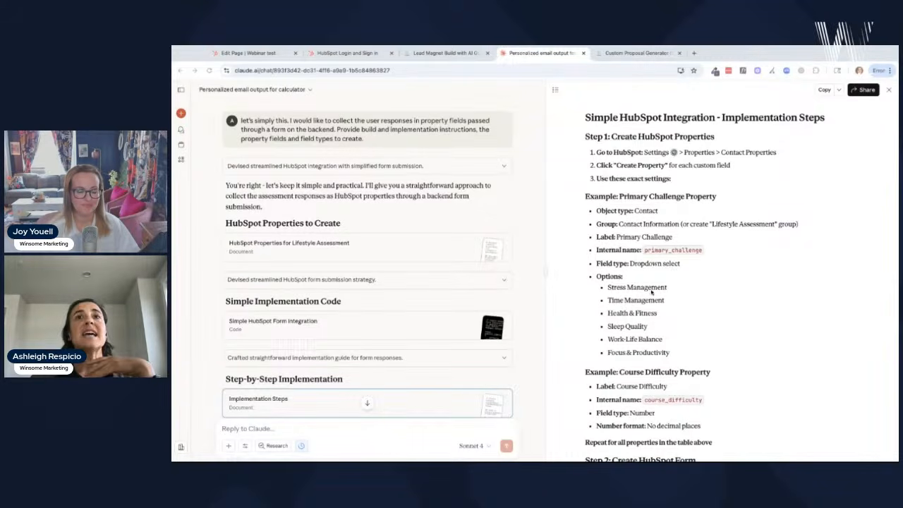
- Read through Claude's implementation steps, then reopen the closed HubSpot Forms tab
scroll(641, 352, down, 1)
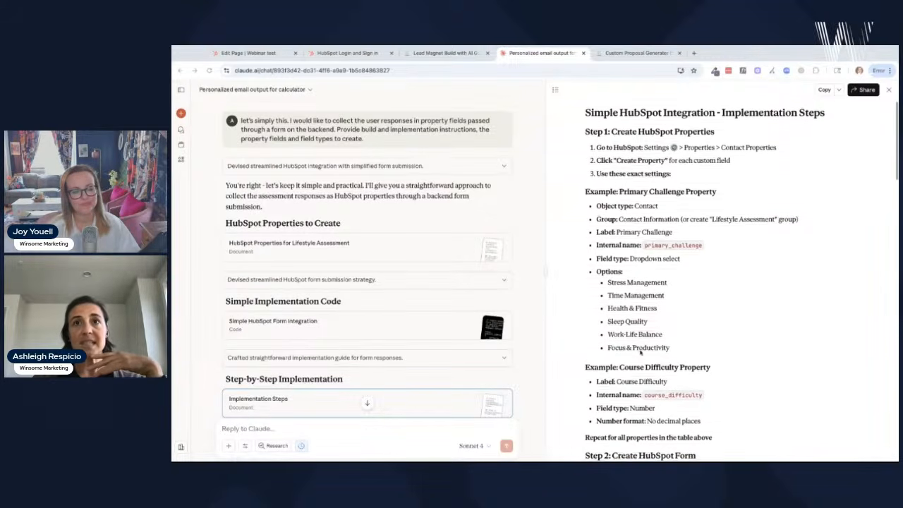
scroll(641, 351, down, 3)
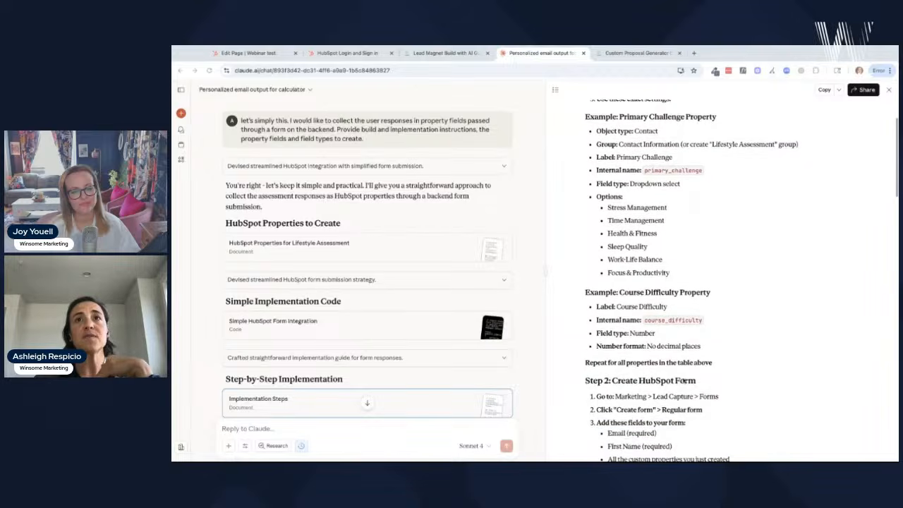
scroll(728, 344, down, 5)
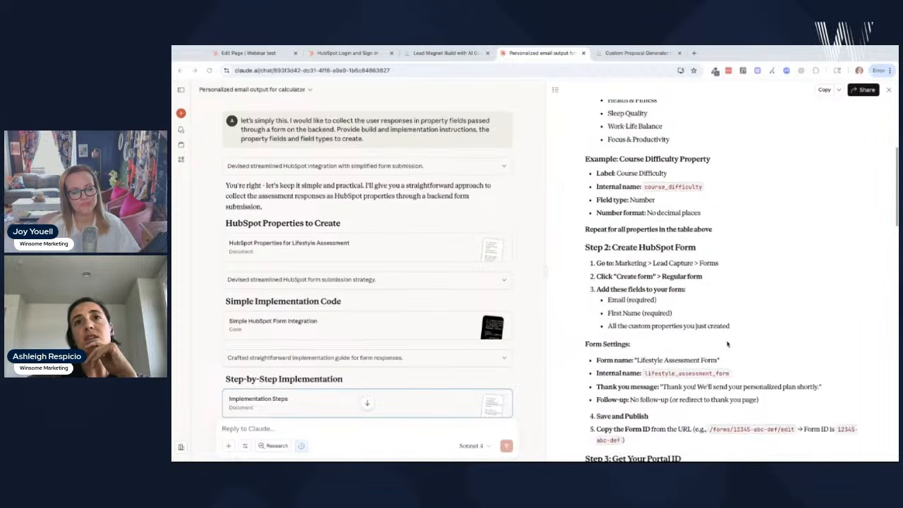
scroll(728, 344, down, 10)
scroll(728, 343, up, 15)
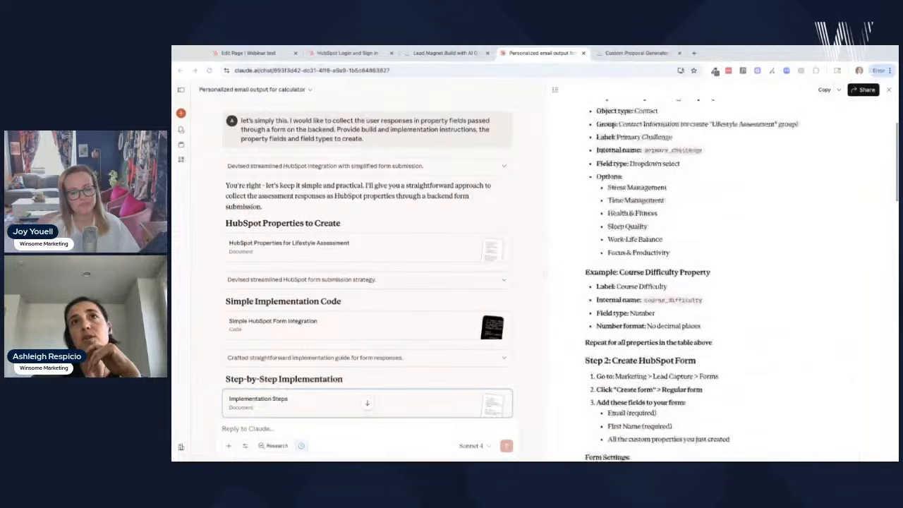
scroll(687, 271, up, 1)
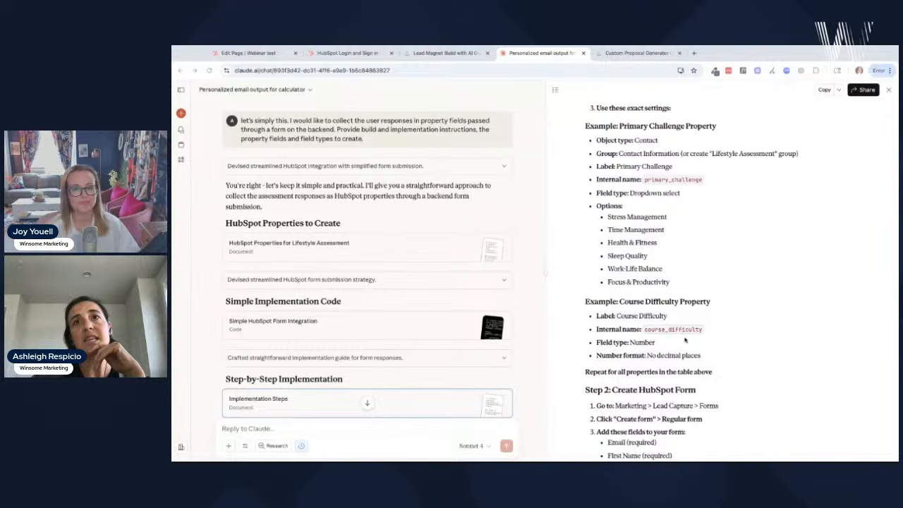
scroll(684, 340, up, 3)
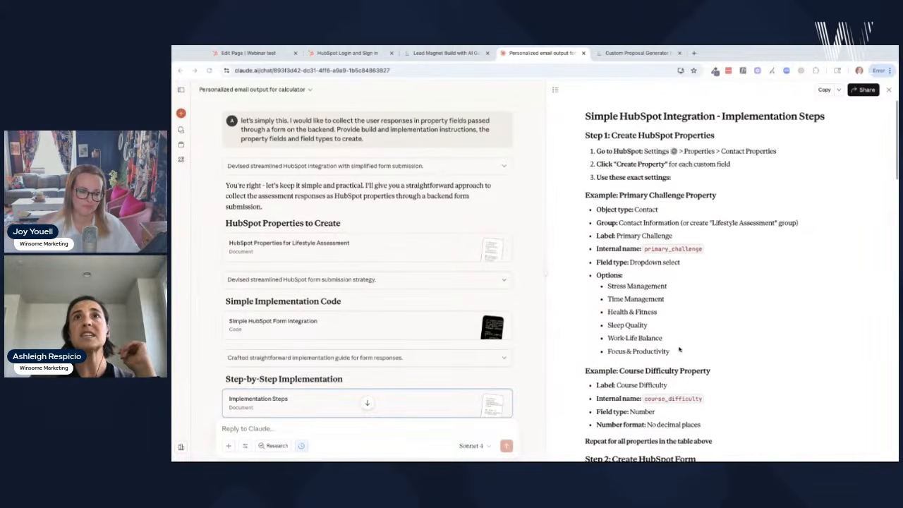
scroll(679, 348, down, 1)
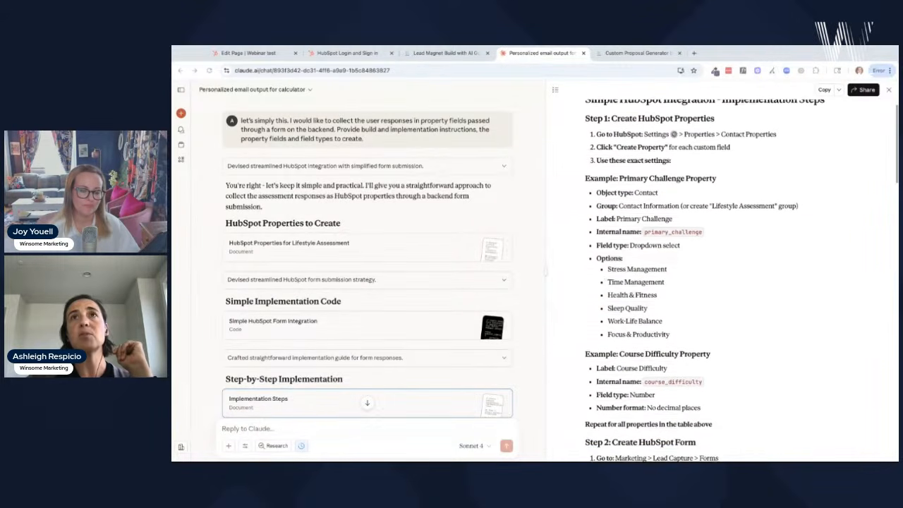
scroll(675, 311, down, 4)
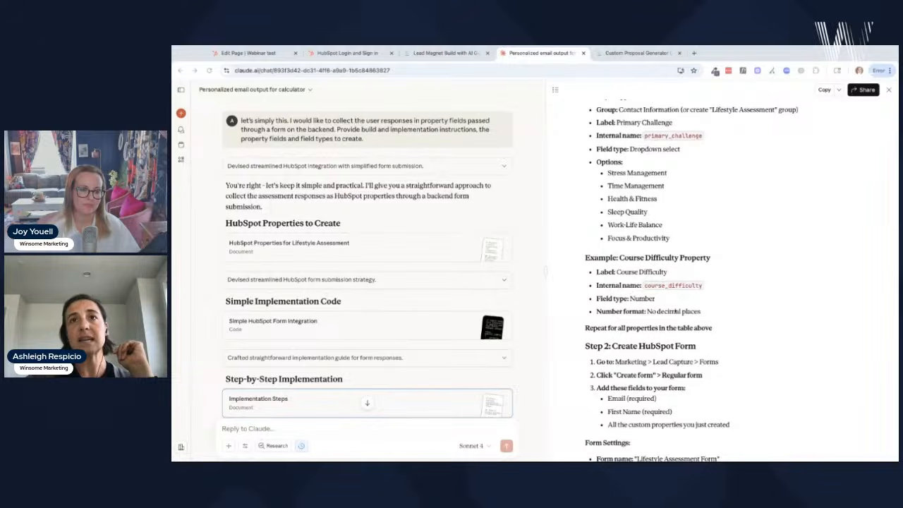
scroll(675, 312, down, 2)
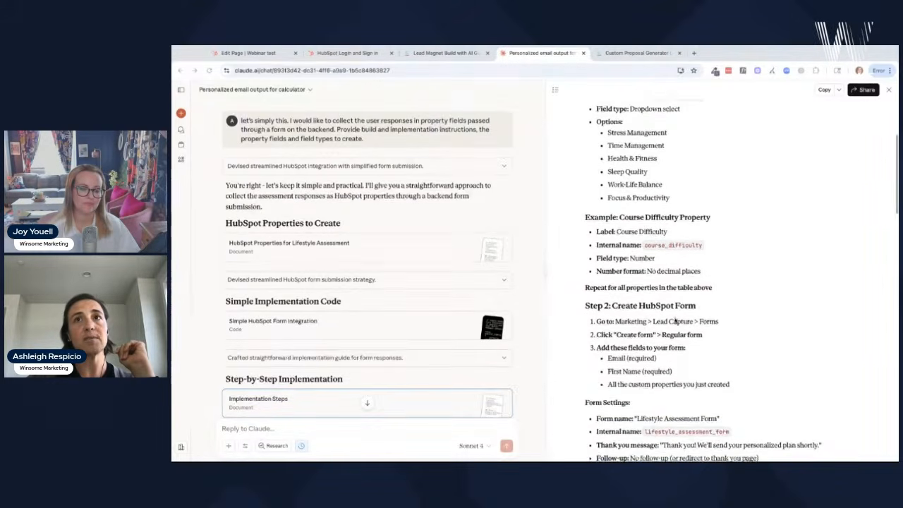
scroll(675, 321, down, 3)
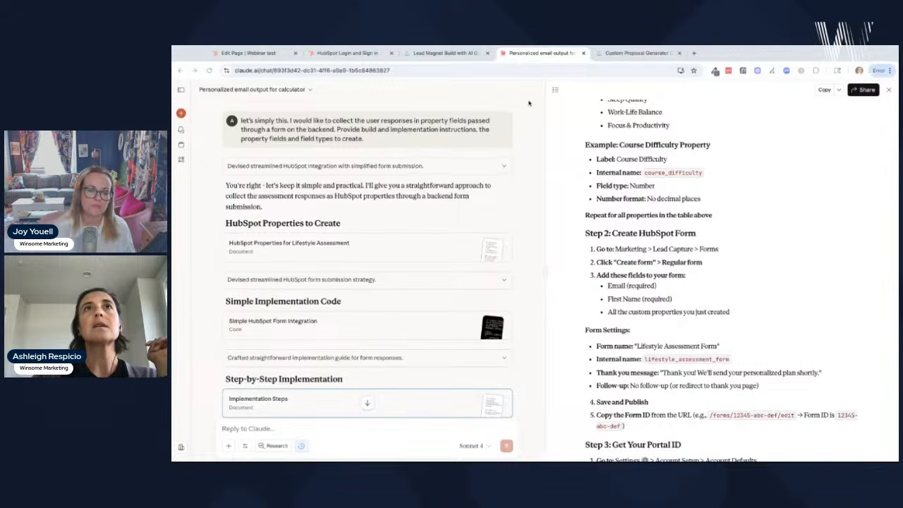
key(super+shift+t)
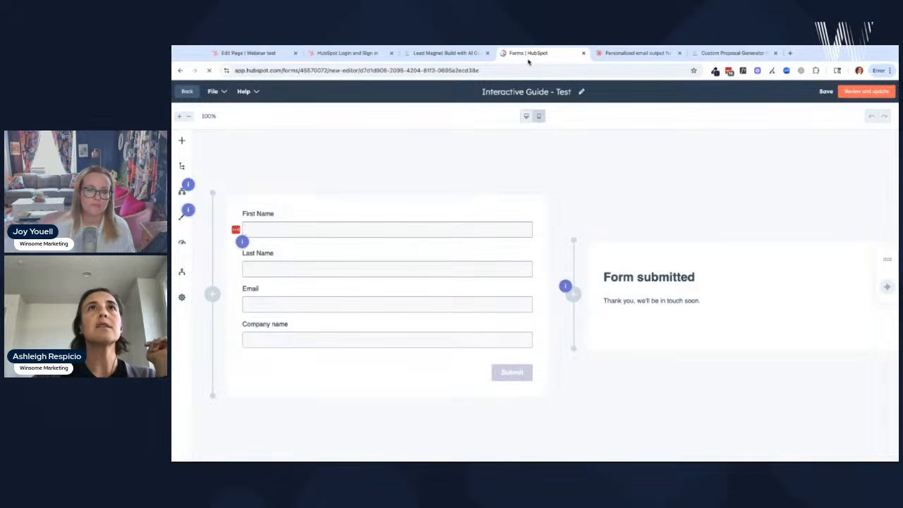
- Make First Name required on the Interactive Guide - Test form, cross-checking Claude's form instructions
drag(528, 53, 436, 54)
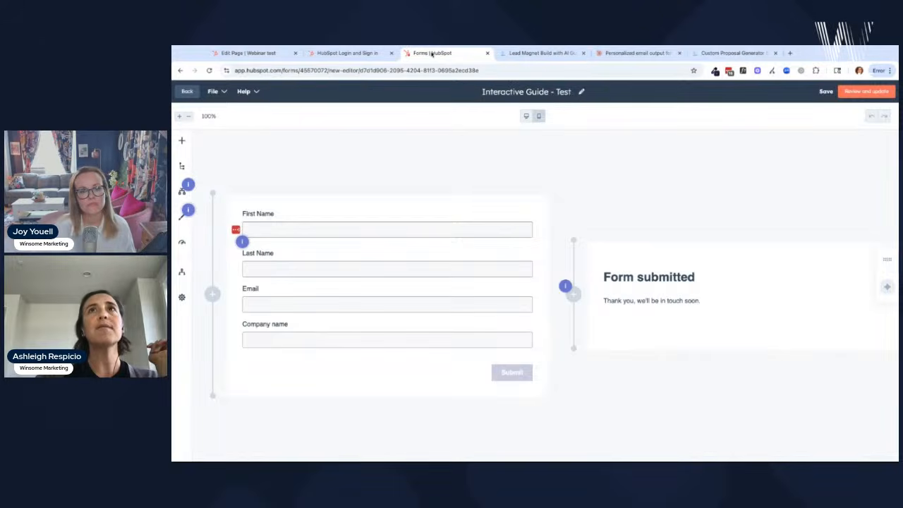
click(638, 54)
scroll(642, 197, down, 2)
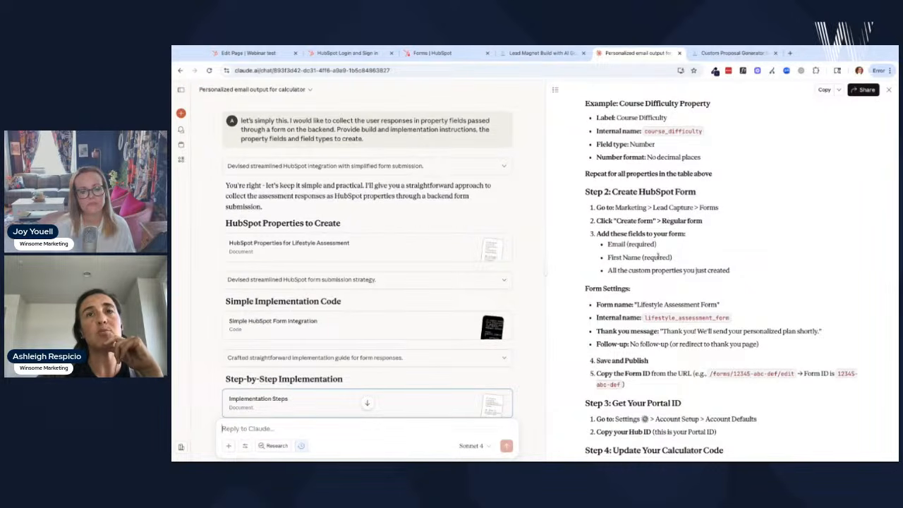
click(433, 53)
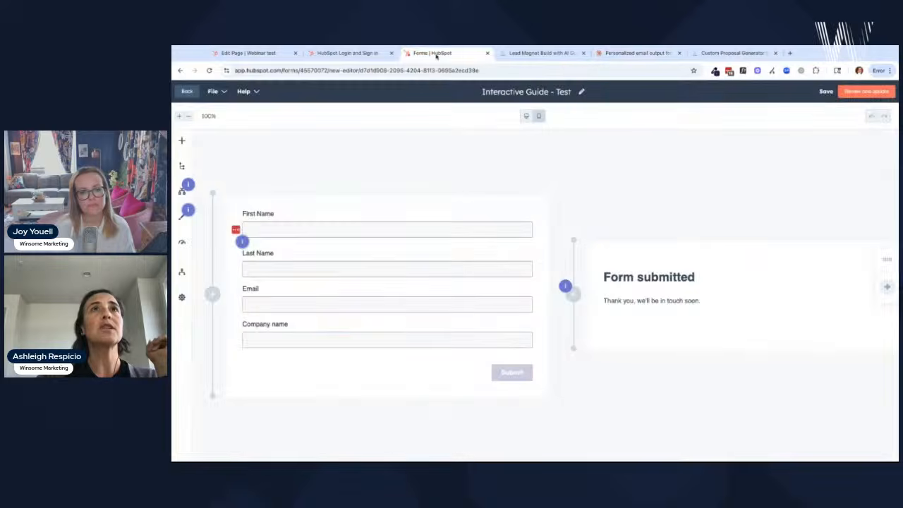
click(500, 218)
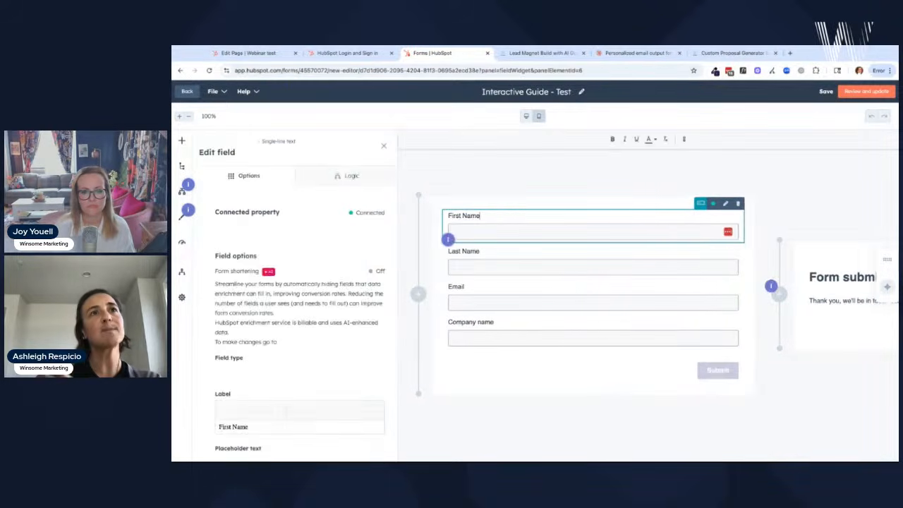
scroll(351, 285, down, 5)
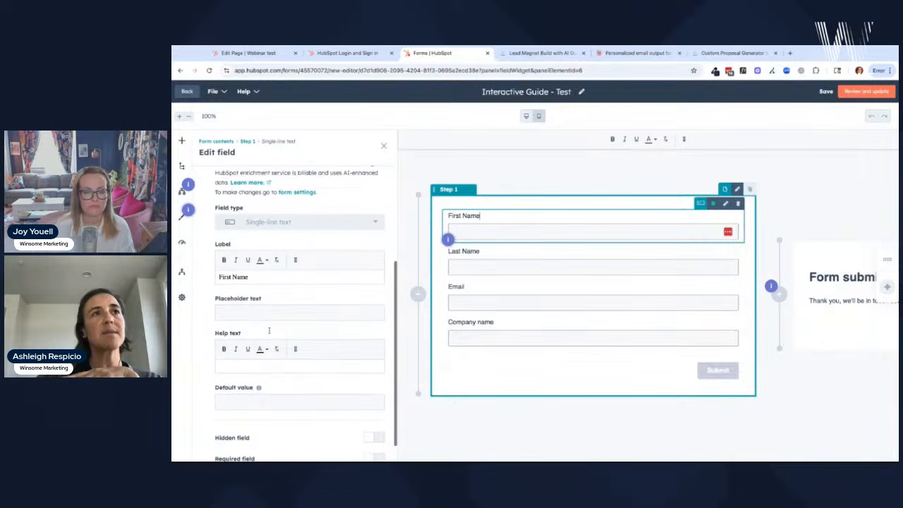
click(369, 437)
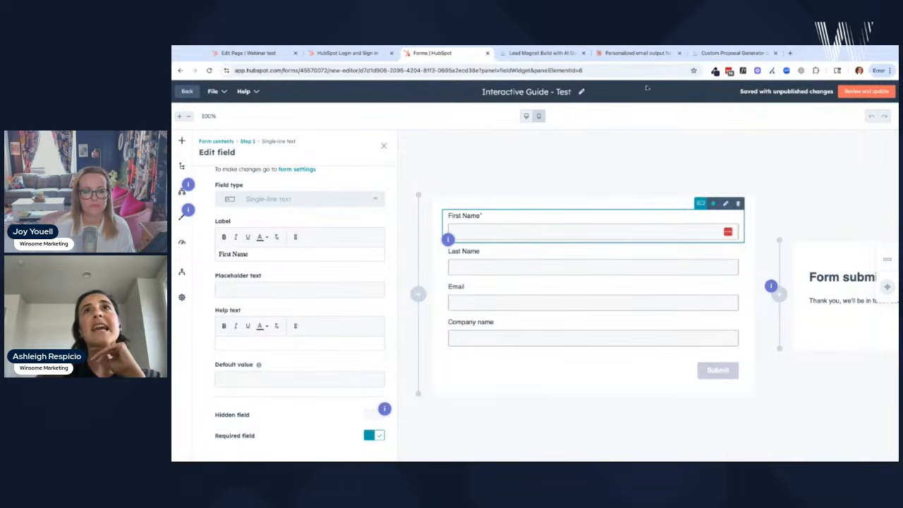
click(649, 53)
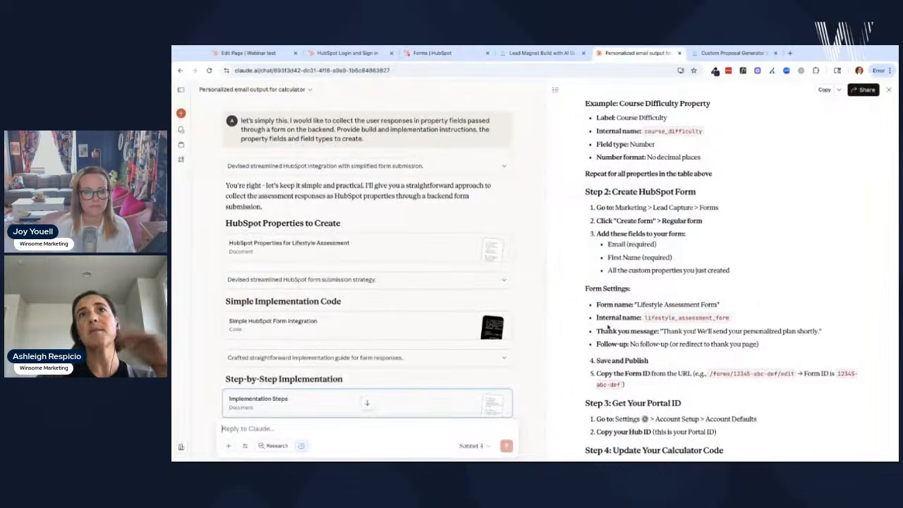
scroll(627, 354, down, 1)
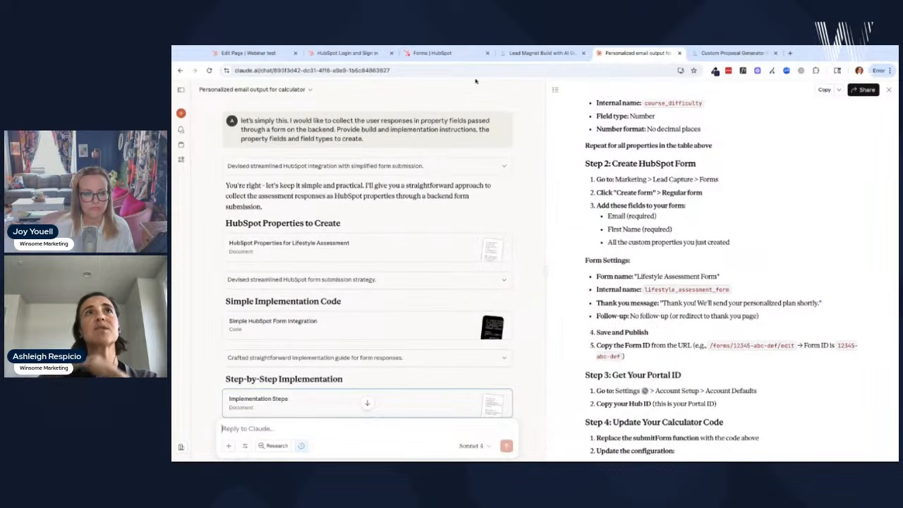
click(441, 55)
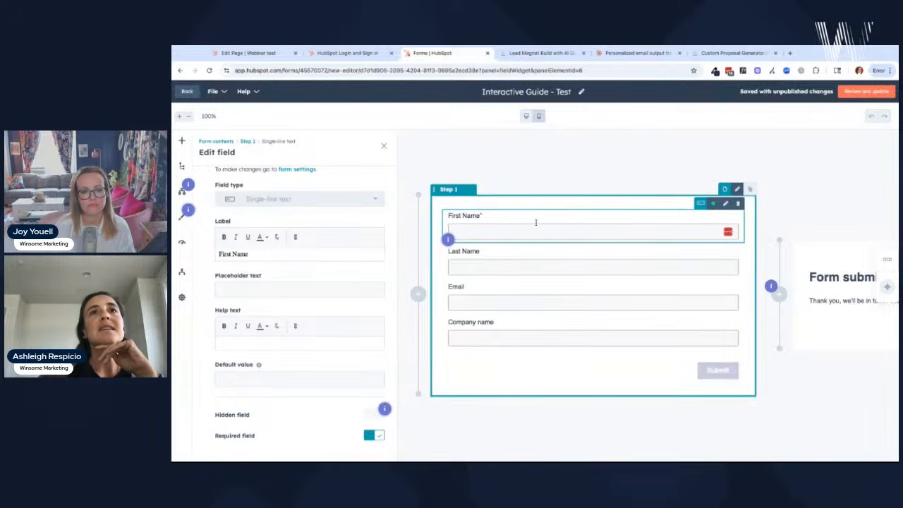
- Delete the Last Name field and browse the contact properties available to add to the form
click(738, 238)
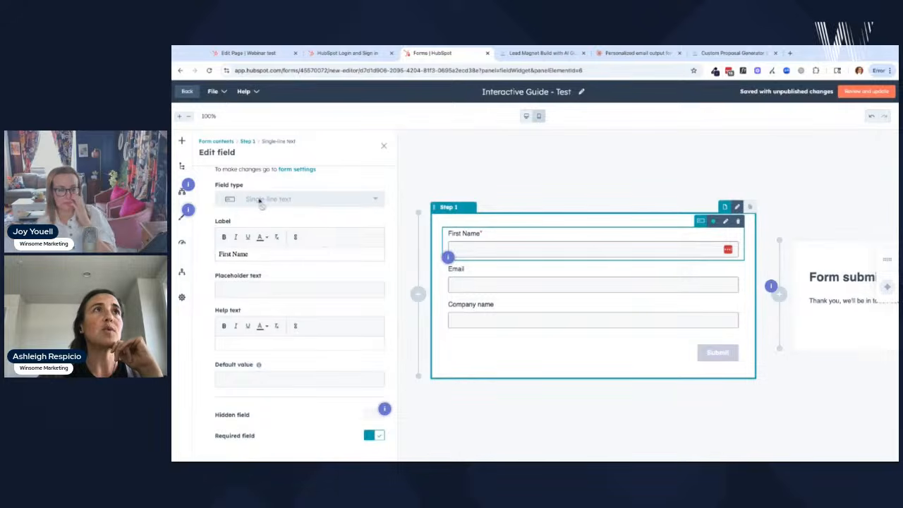
click(182, 141)
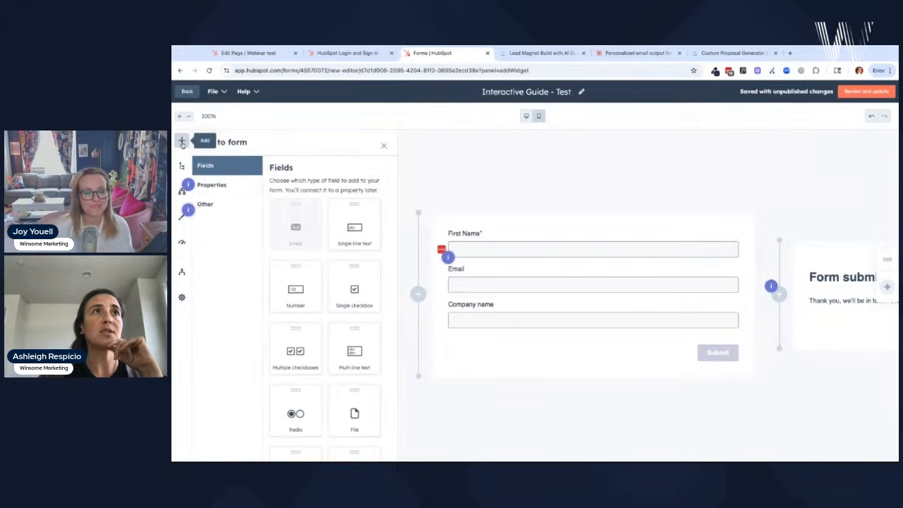
click(217, 186)
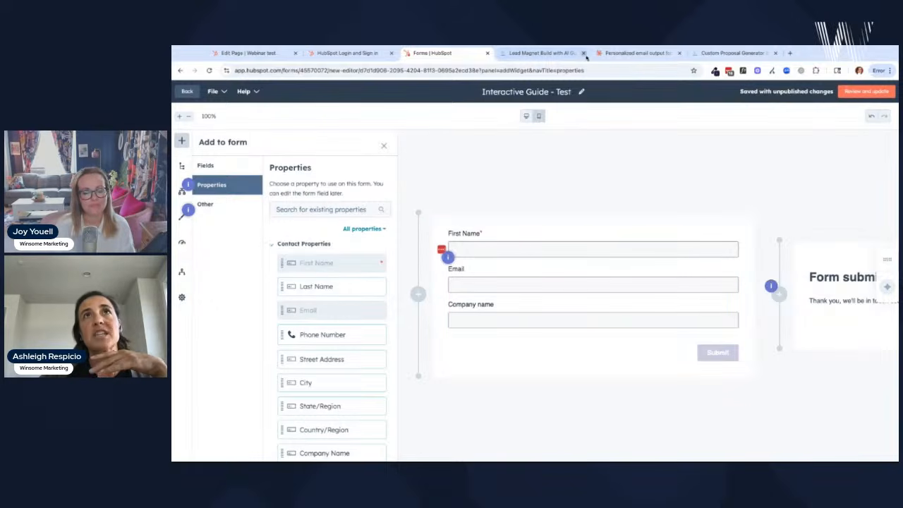
click(626, 55)
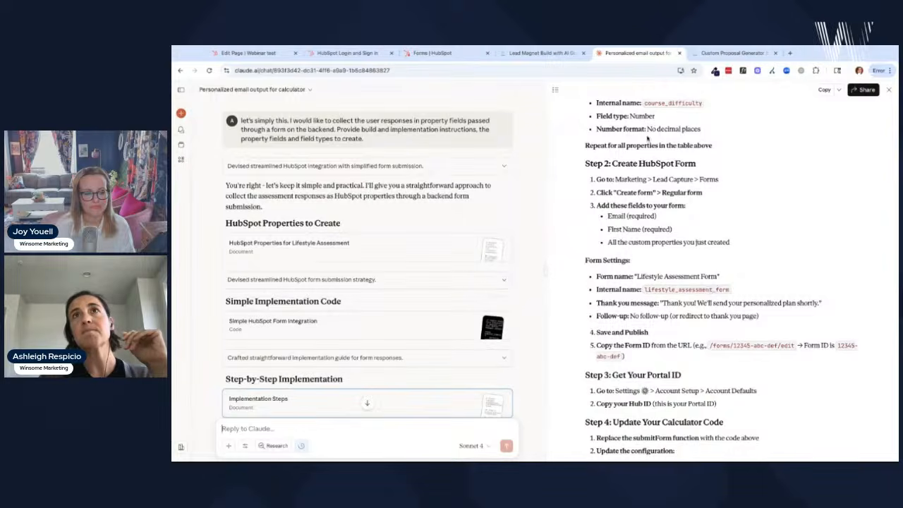
- Scroll Claude's guide ahead to Step 4 on updating the calculator, then go back to the HubSpot form
scroll(649, 141, up, 2)
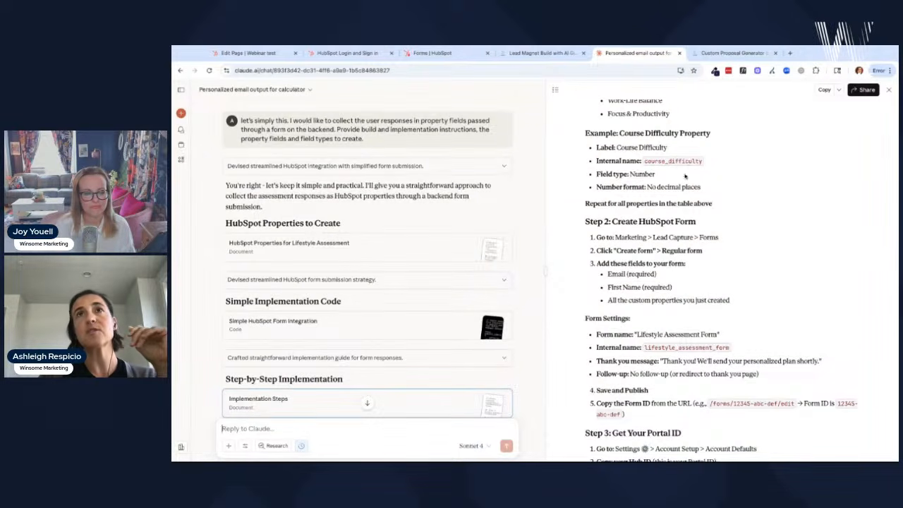
scroll(661, 254, down, 3)
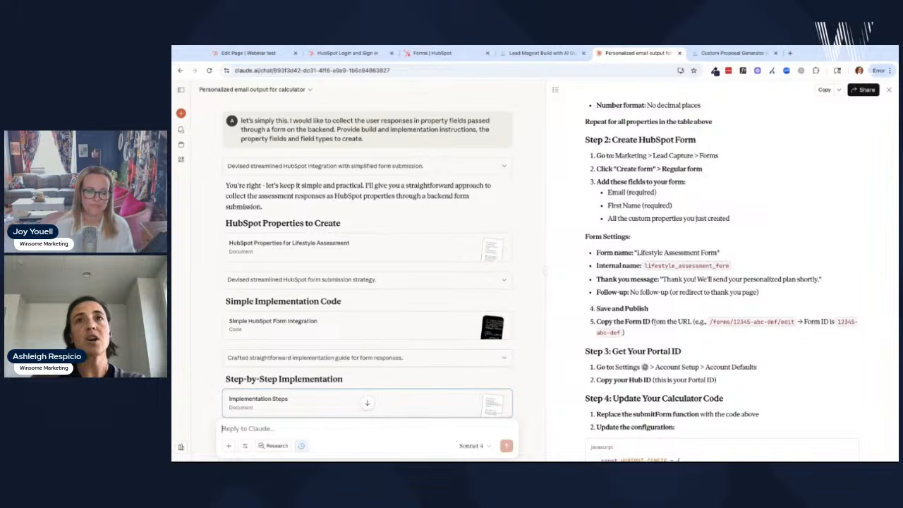
click(451, 54)
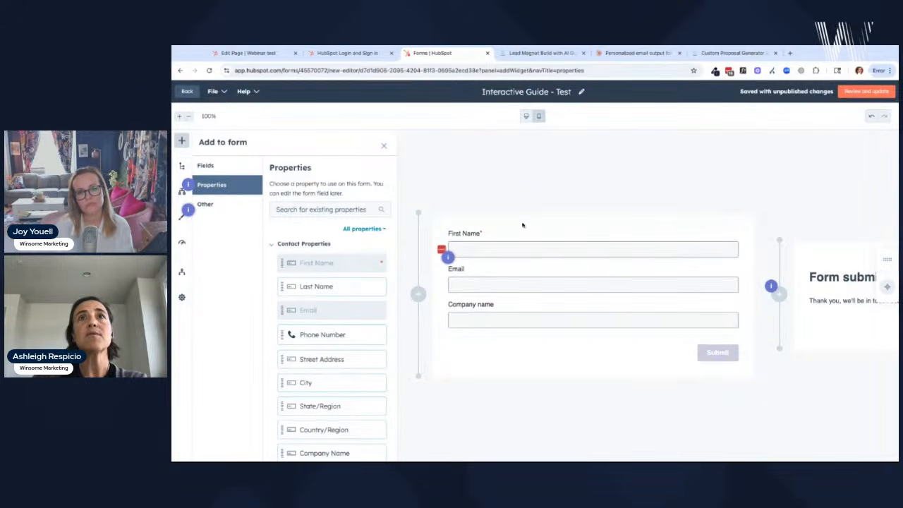
- Review and publish the Interactive Guide - Test form, then dismiss the Form Published confirmation
click(867, 92)
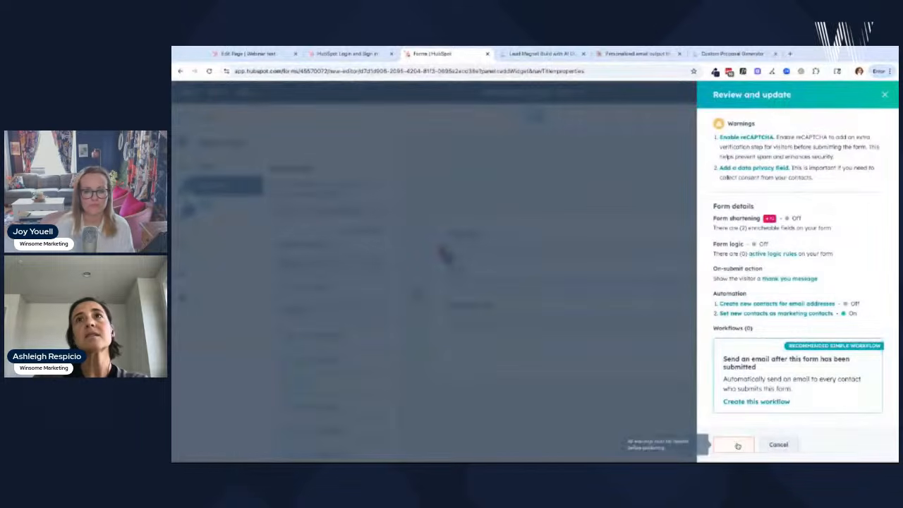
click(734, 443)
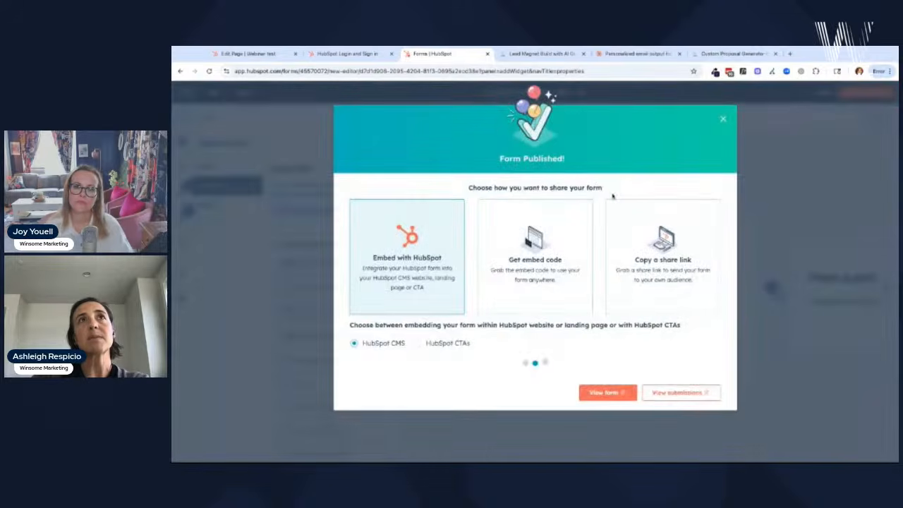
click(724, 119)
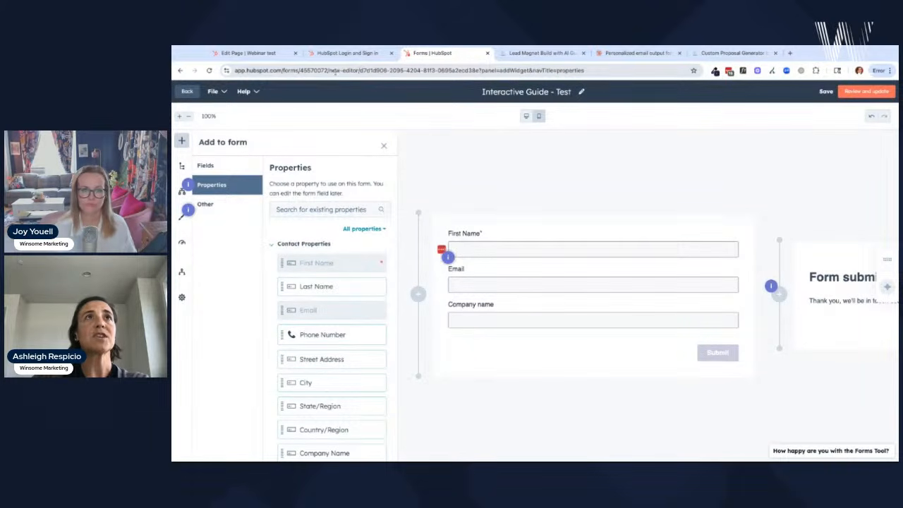
- Copy the portal ID from the HubSpot form URL and scroll Claude's guide to the Portal ID steps
drag(360, 71, 479, 71)
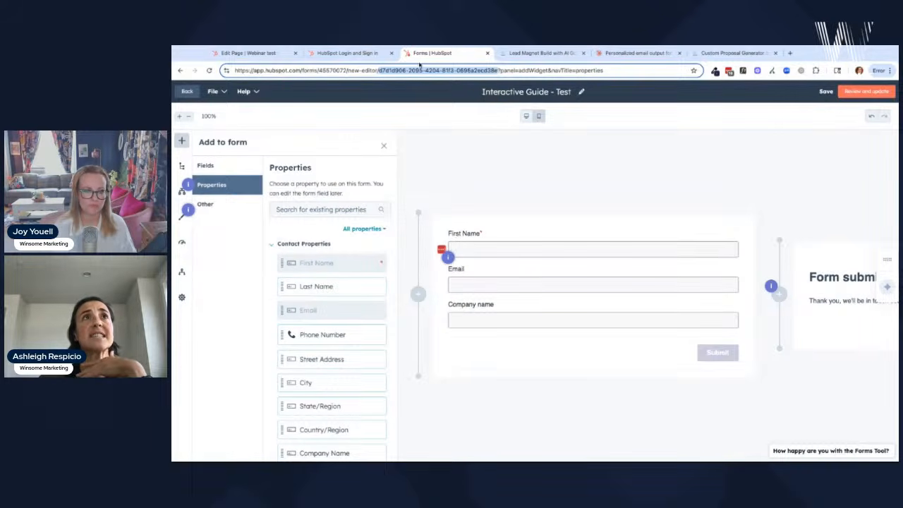
click(622, 53)
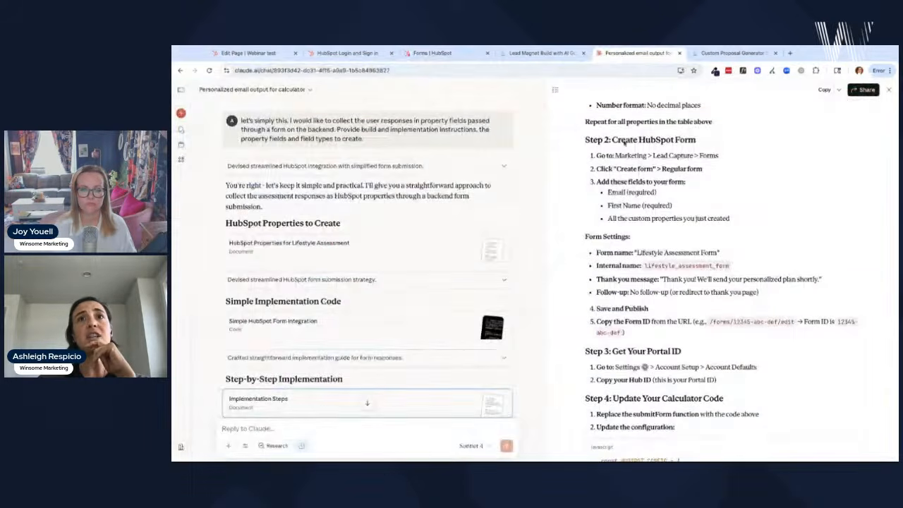
scroll(656, 323, down, 1)
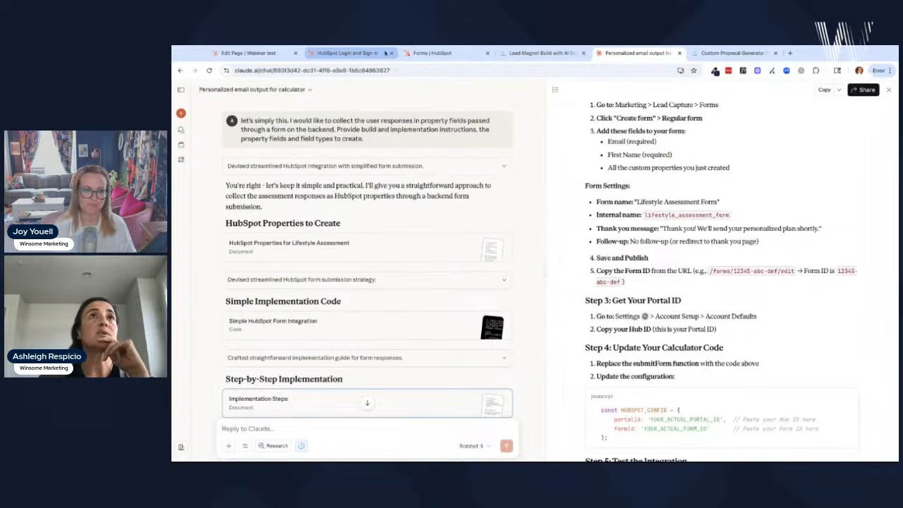
click(427, 53)
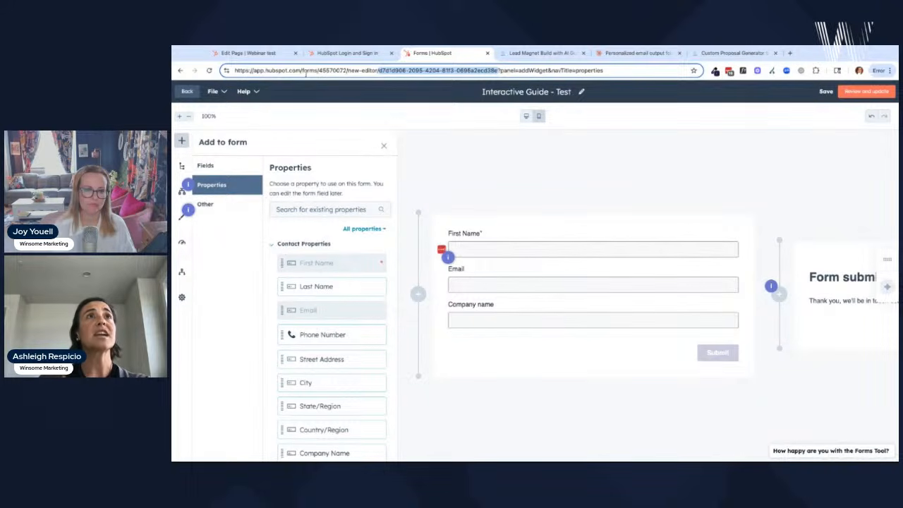
drag(318, 70, 347, 70)
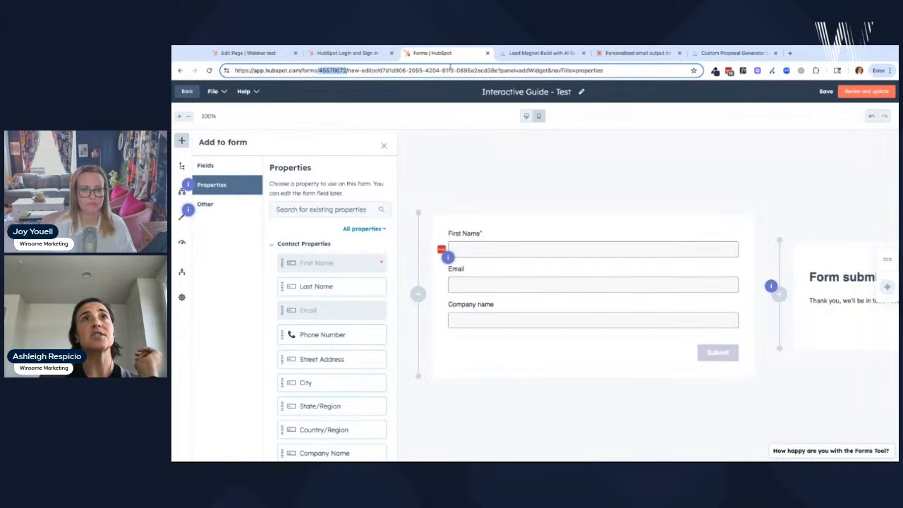
click(622, 54)
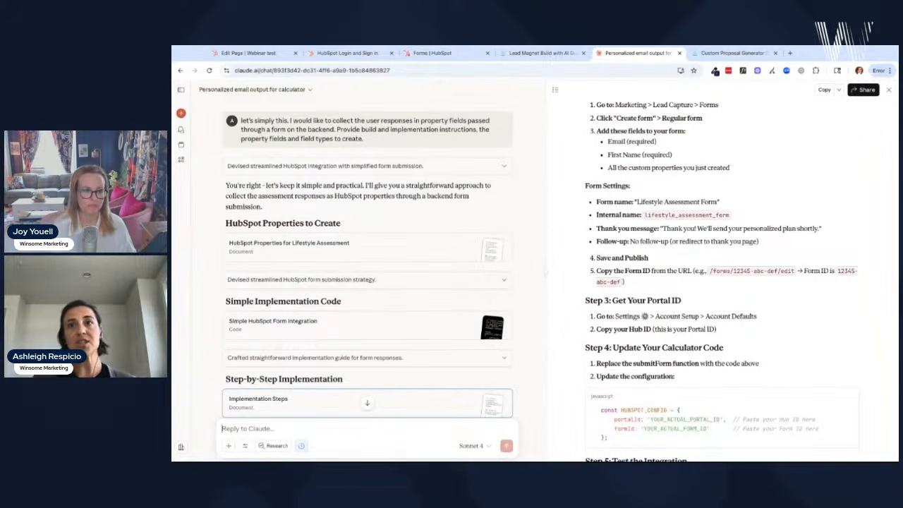
scroll(650, 228, down, 3)
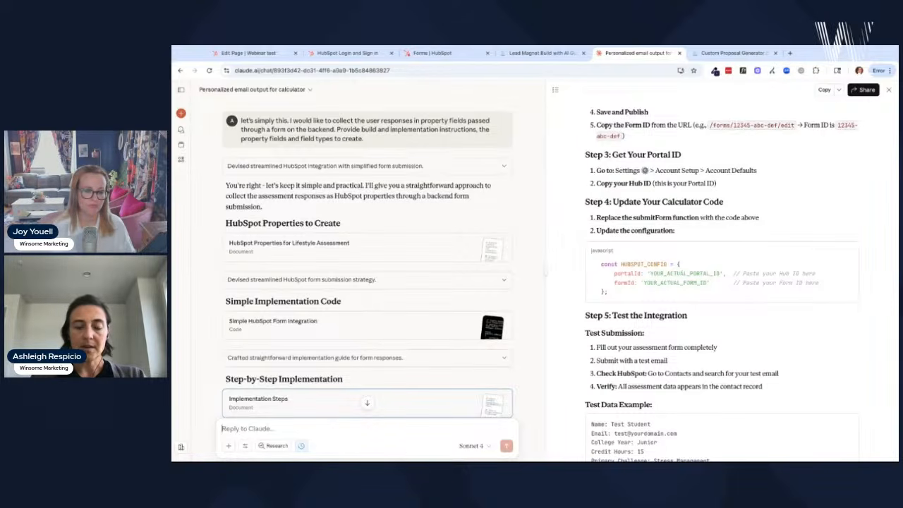
- In the Claude chat, write 'update the calculator code to include the hubspot integration' and 'here is my portal id:'
text(ple)
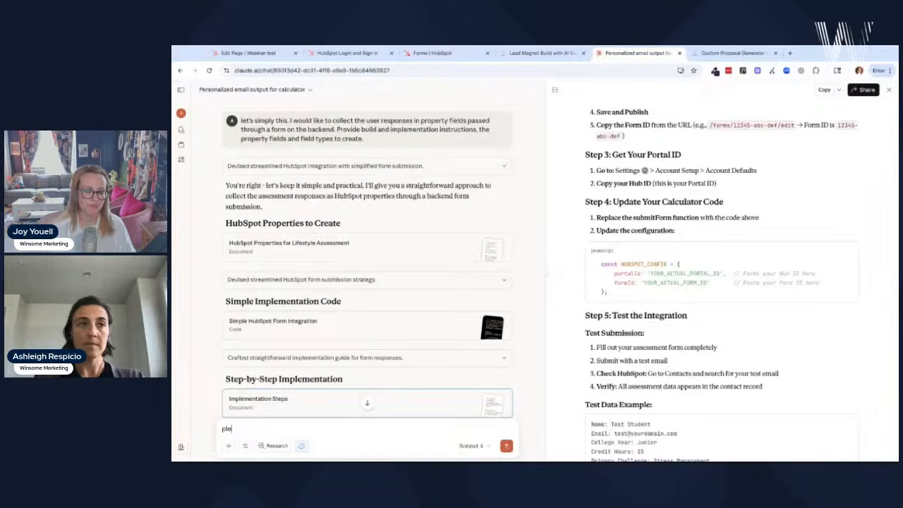
key(BackSpace)
key(BackSpace)
key(BackSpace)
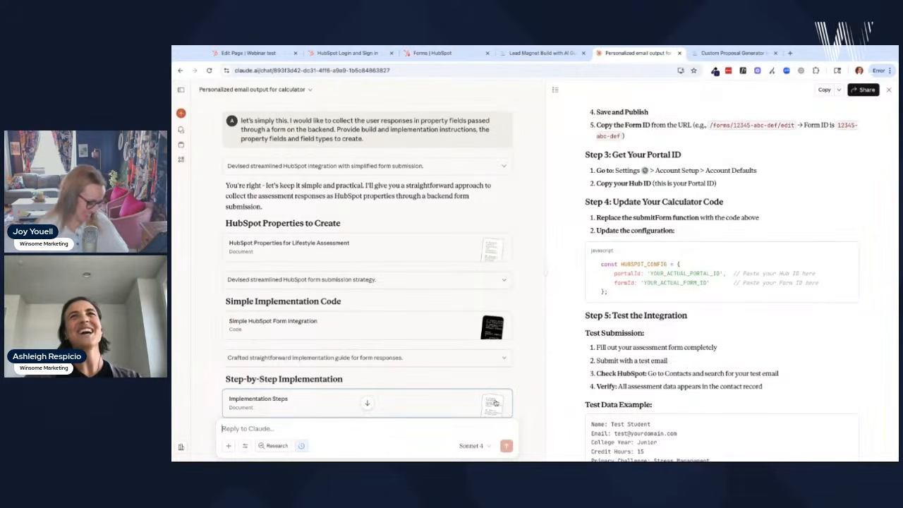
scroll(721, 280, down, 1)
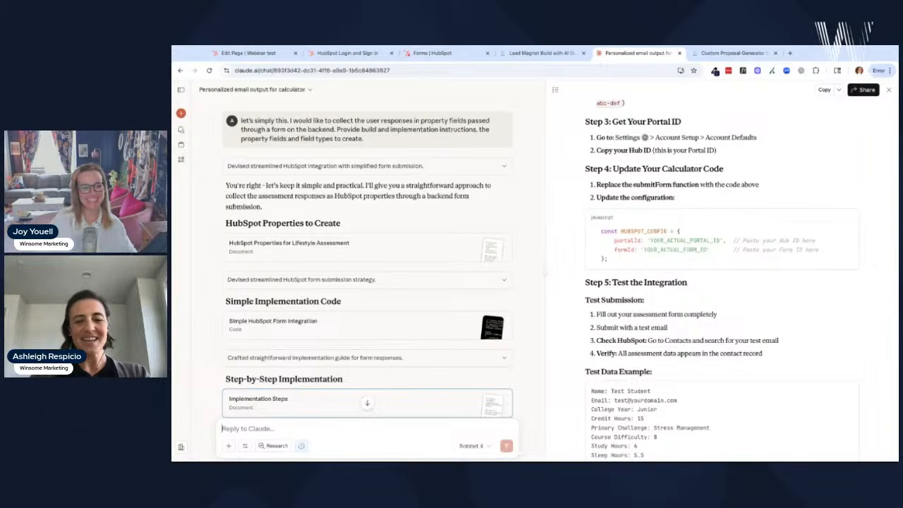
text(update the cal)
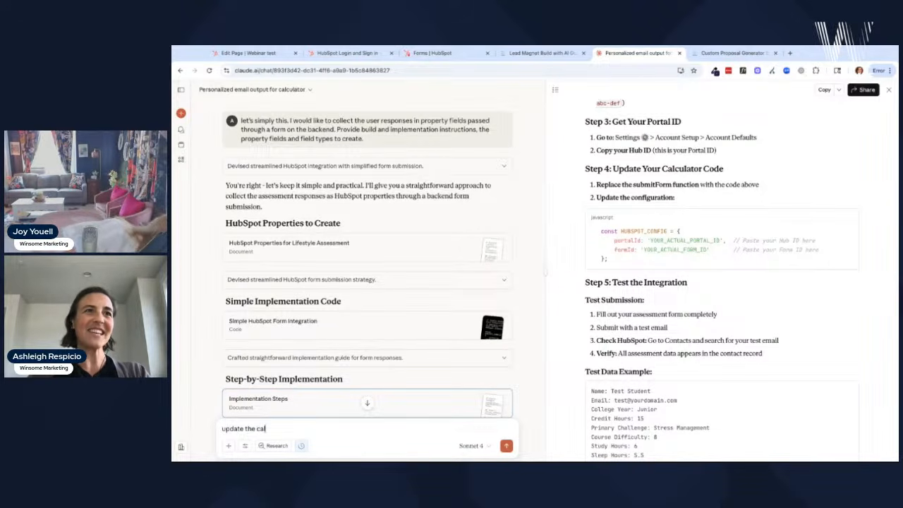
text(culator)
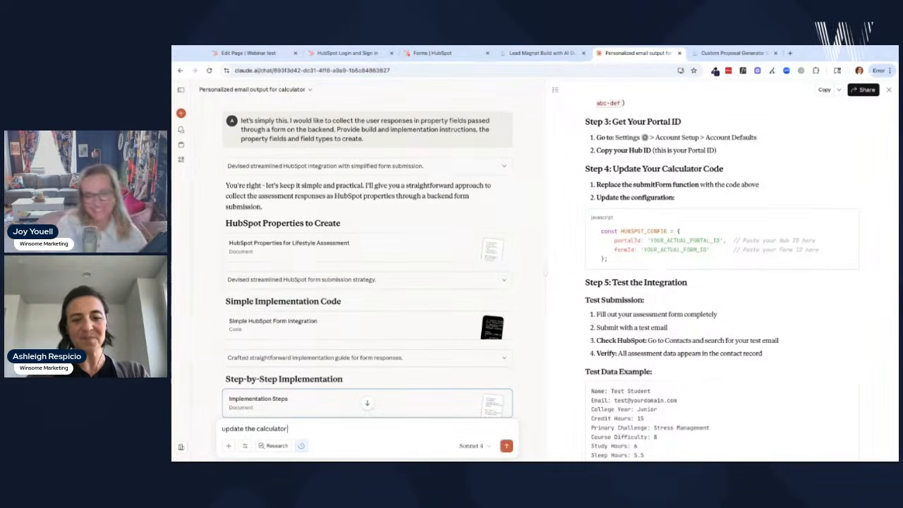
text( code to h)
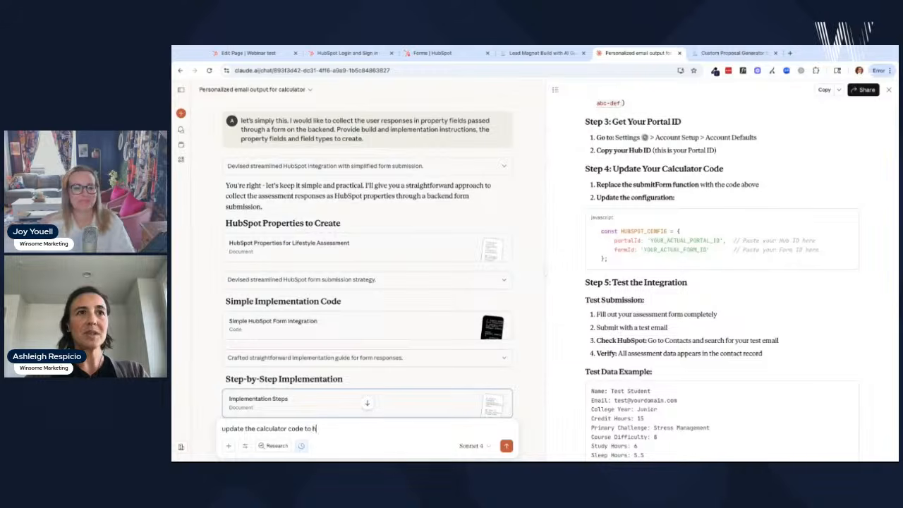
key(BackSpace)
text(includ)
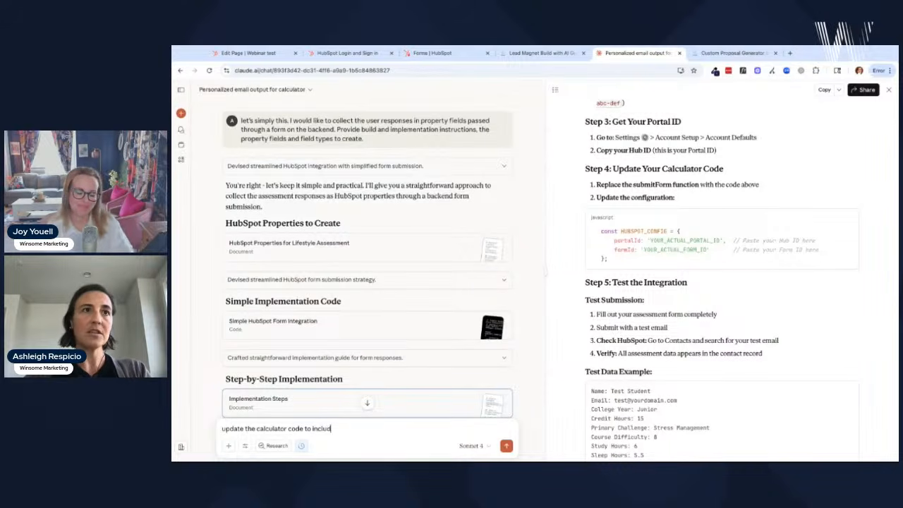
text(e the hubp)
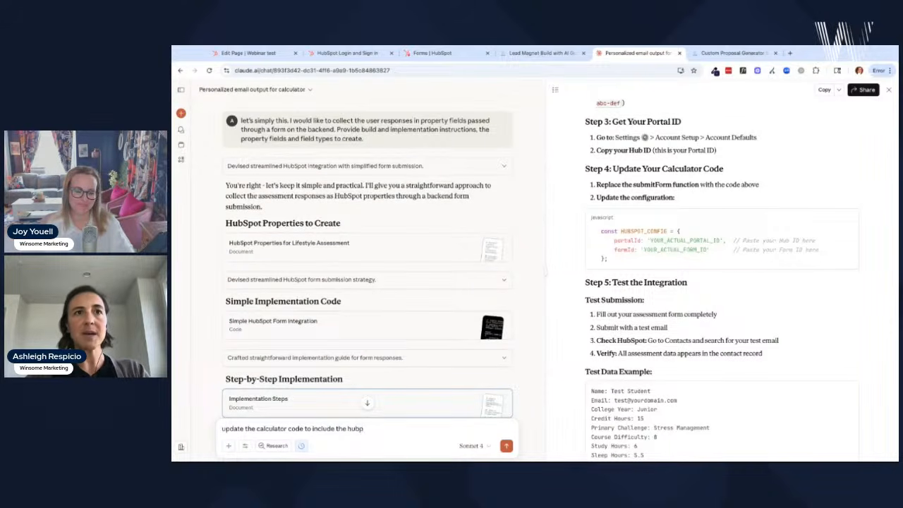
key(BackSpace)
text(spot in)
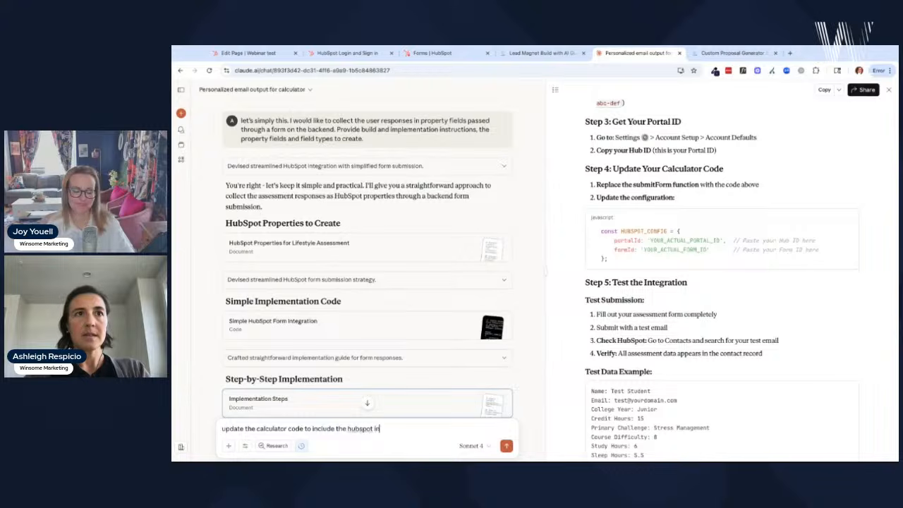
text(tegration)
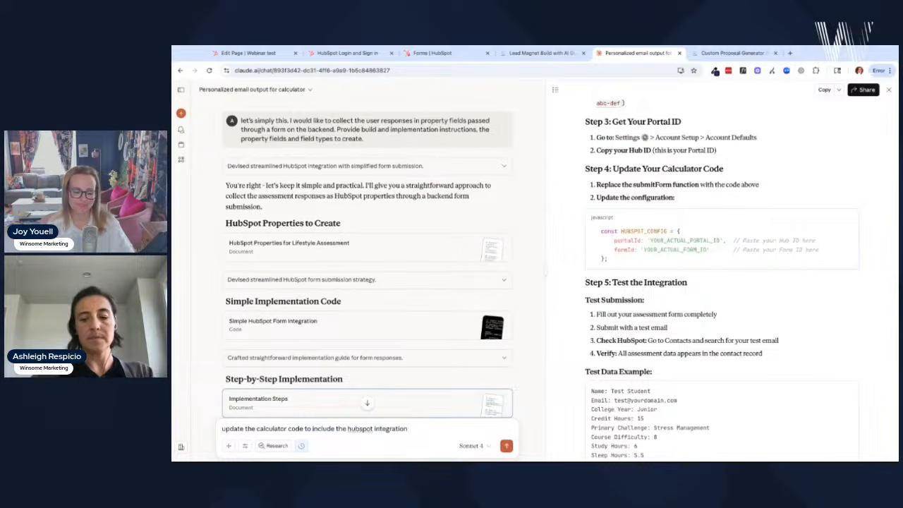
key(shift+Return)
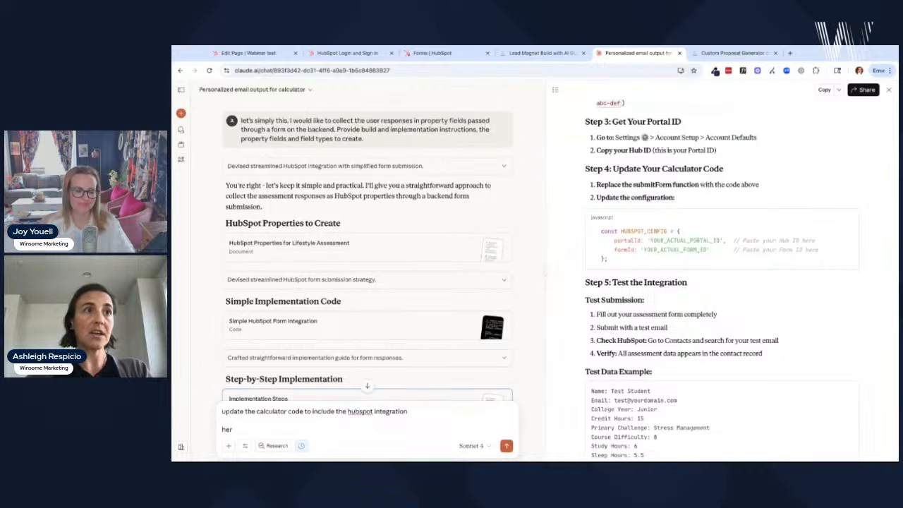
text(here is m)
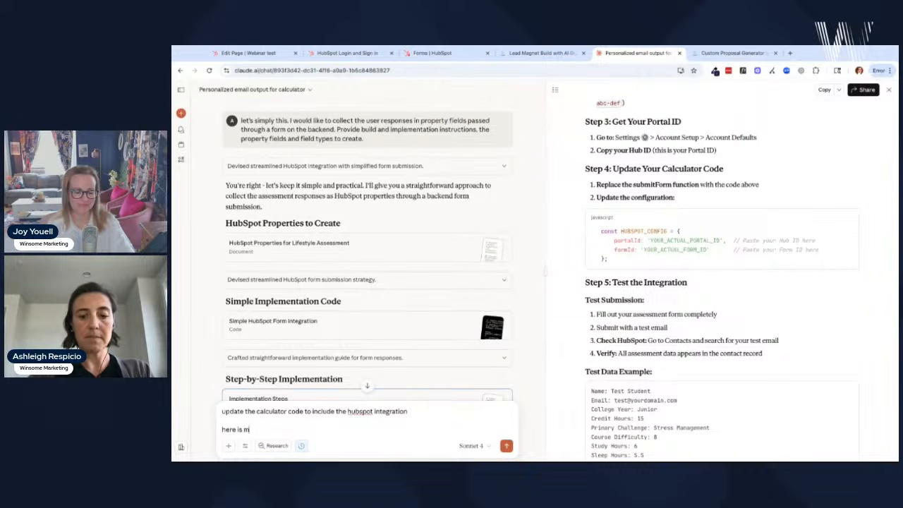
text(y portal)
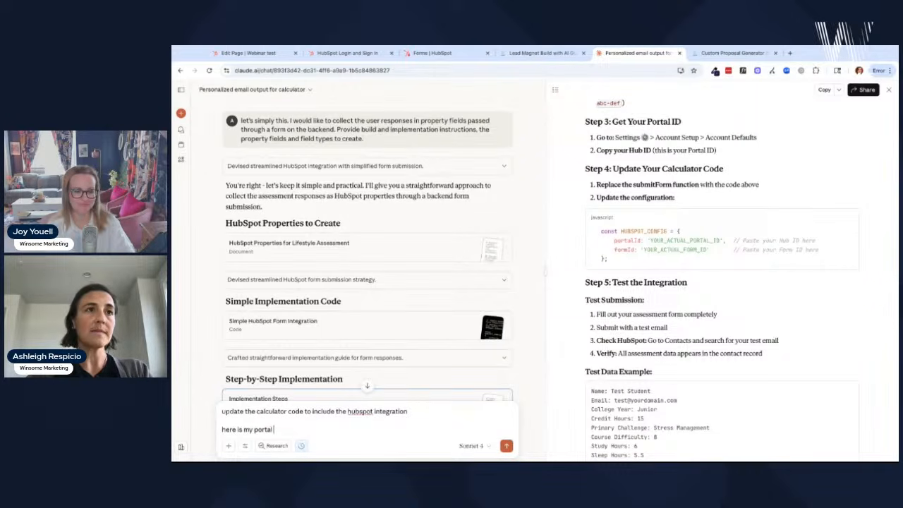
text( id)
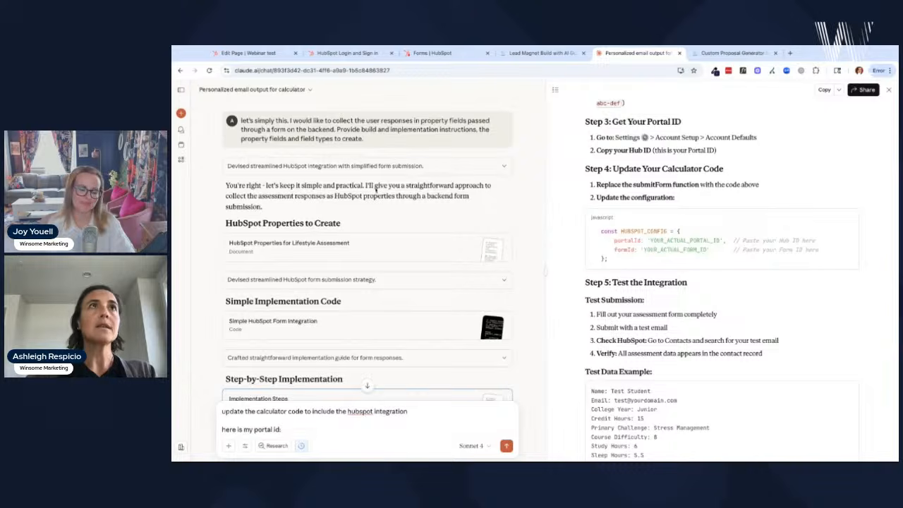
text(:)
- Paste the portal ID, add the form ID copied from the HubSpot form URL, and send the request
click(430, 55)
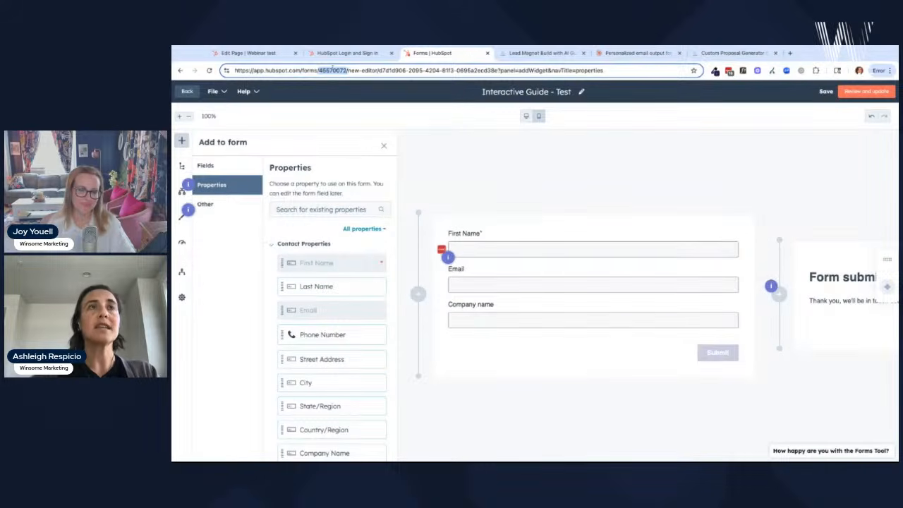
click(635, 53)
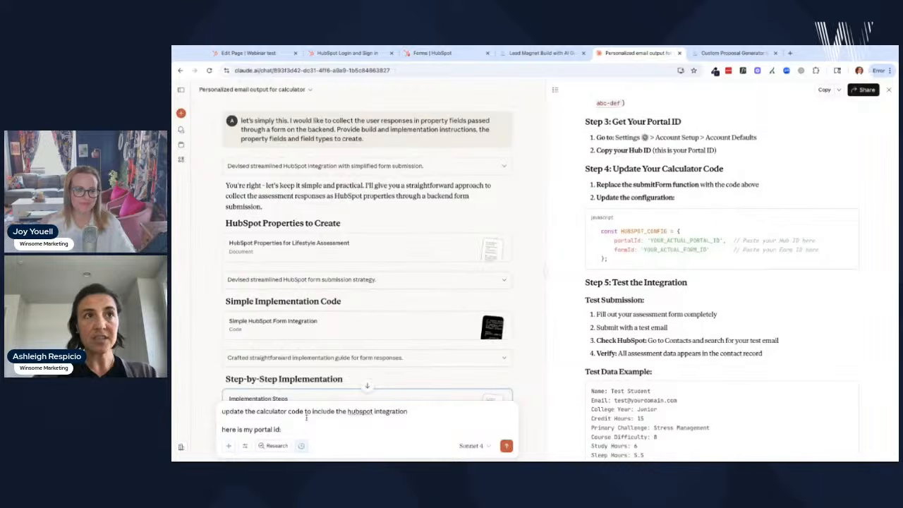
text(45570072)
key(shift+Return)
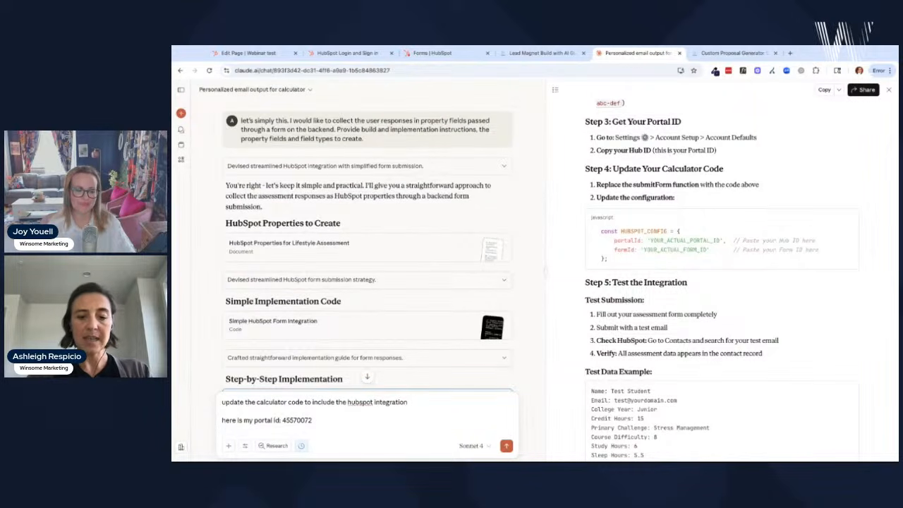
text(form id:)
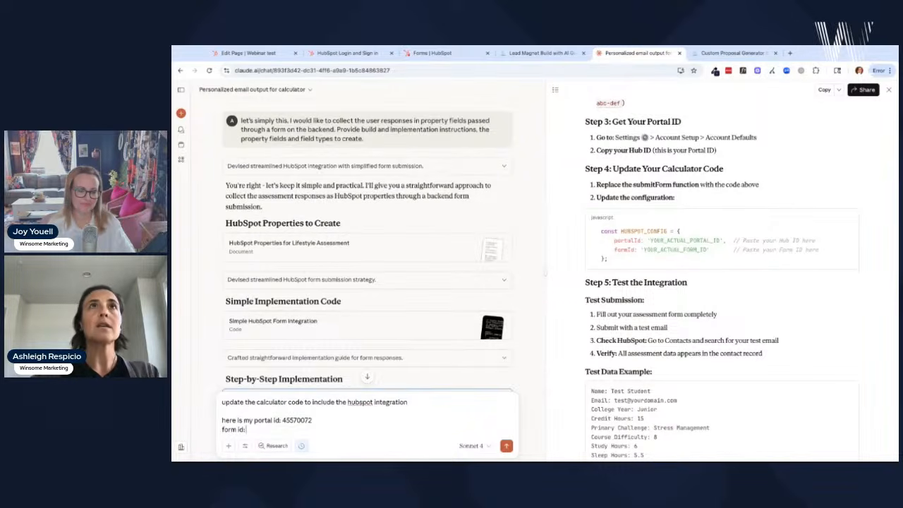
click(420, 56)
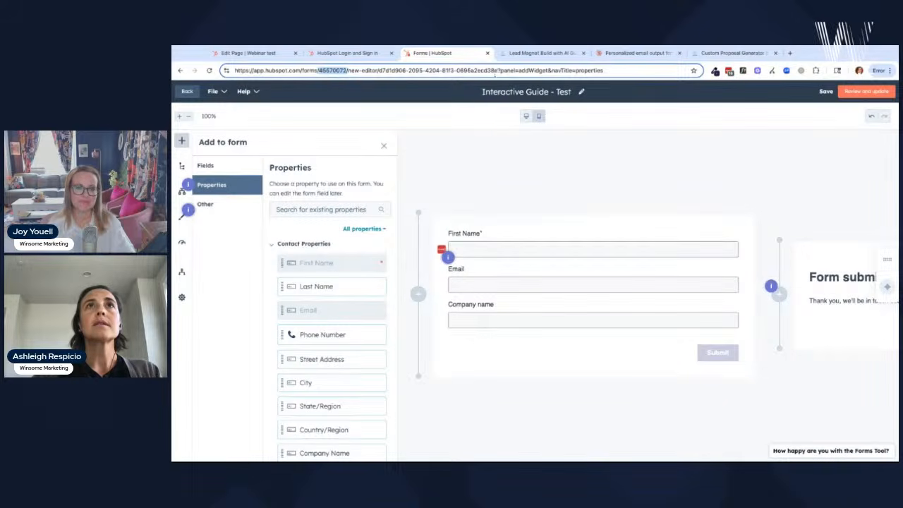
click(499, 70)
drag(496, 70, 380, 70)
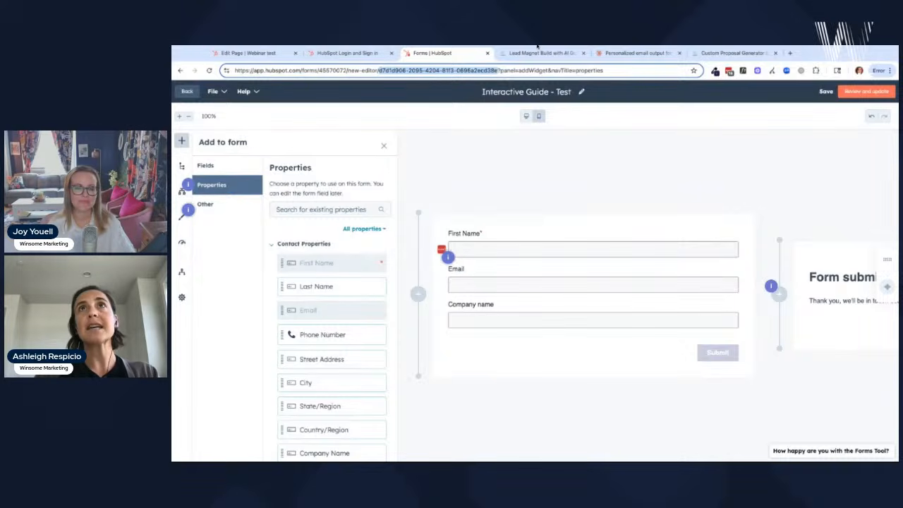
click(635, 53)
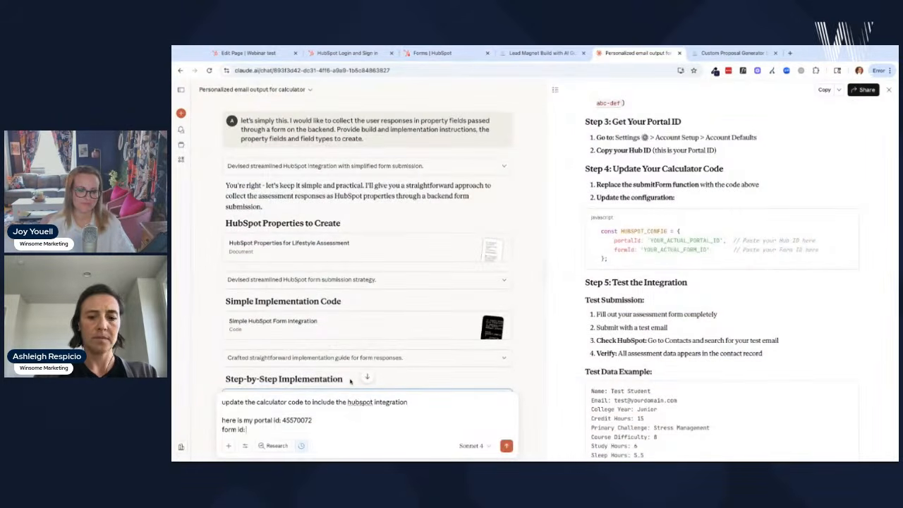
key(ctrl+v)
key(Return)
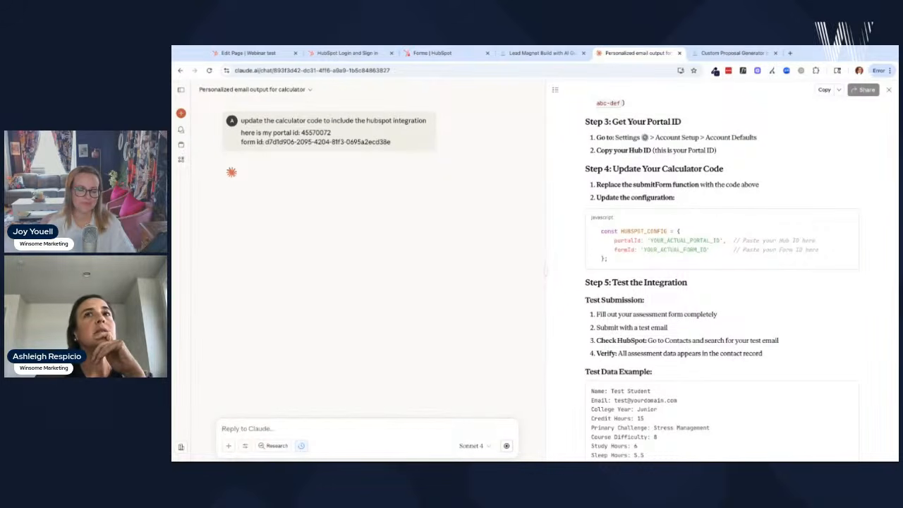
- Scroll Claude's reply as it builds the 'Lifestyle Assessment Calculator with HubSpot Integration' artifact
scroll(671, 382, down, 2)
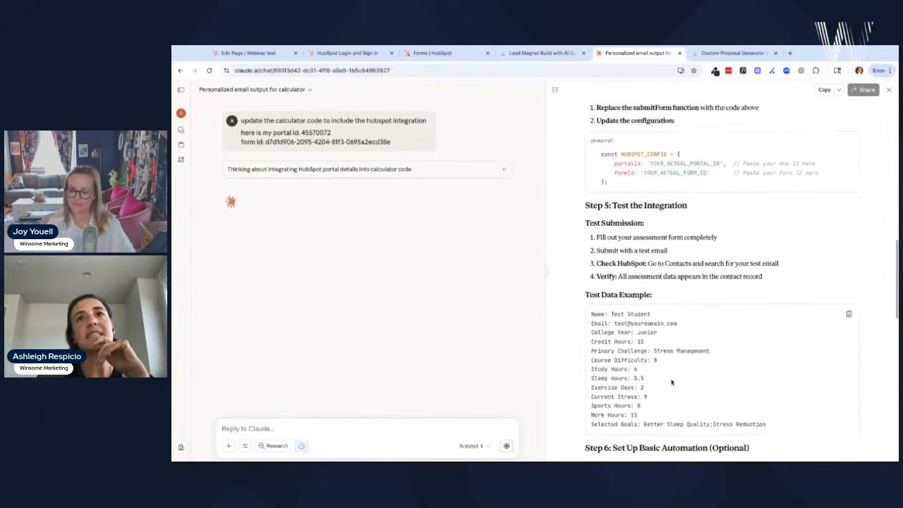
scroll(671, 382, down, 2)
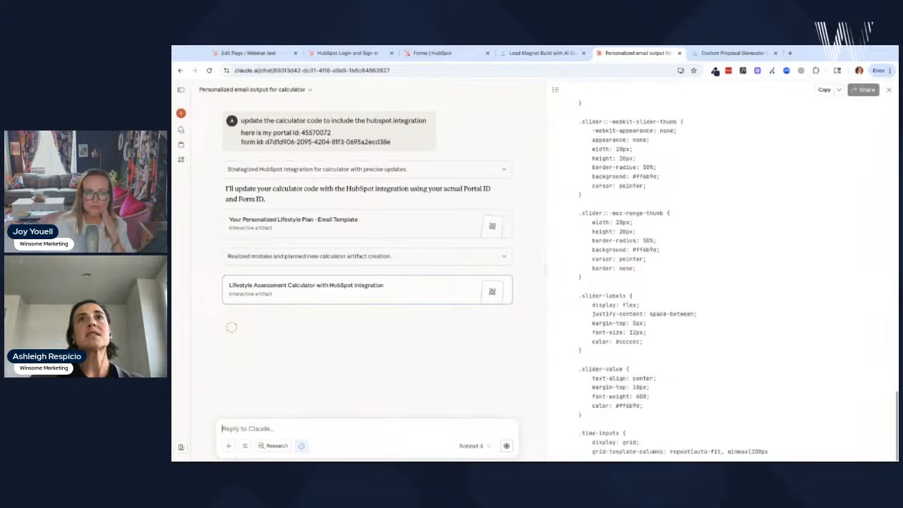
- Reload the Webinar test page editor, view the Lead Magnet page, then show the form code in Claude
click(247, 53)
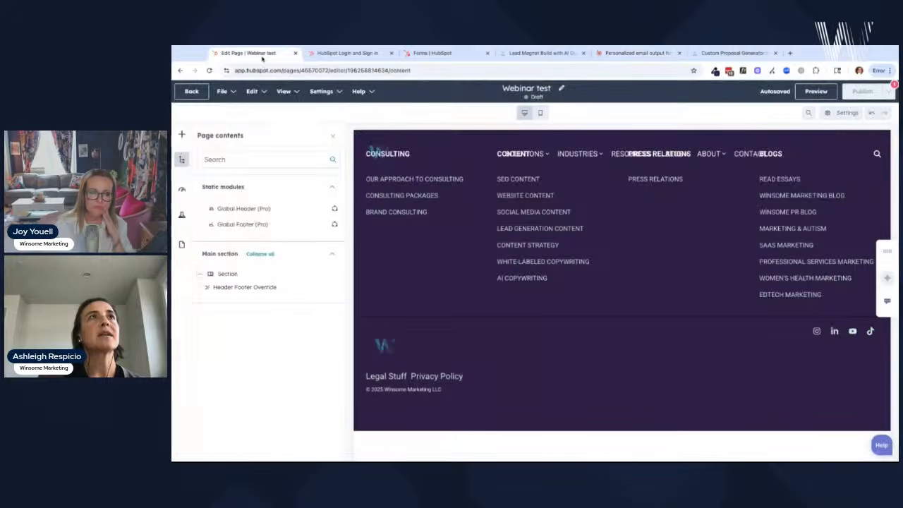
click(210, 71)
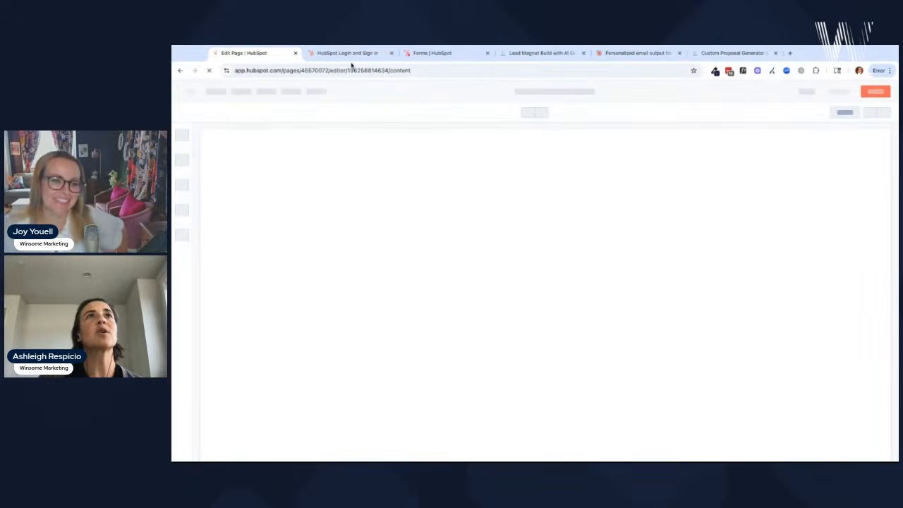
click(540, 53)
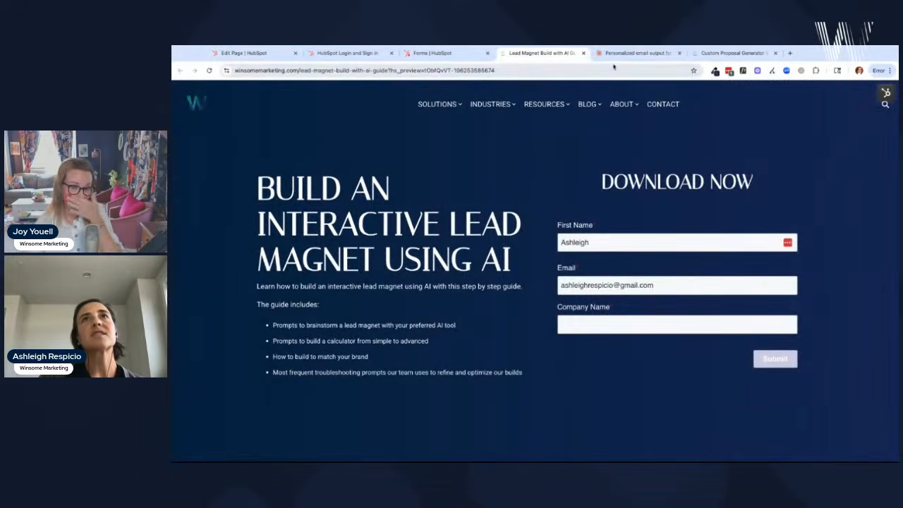
click(631, 53)
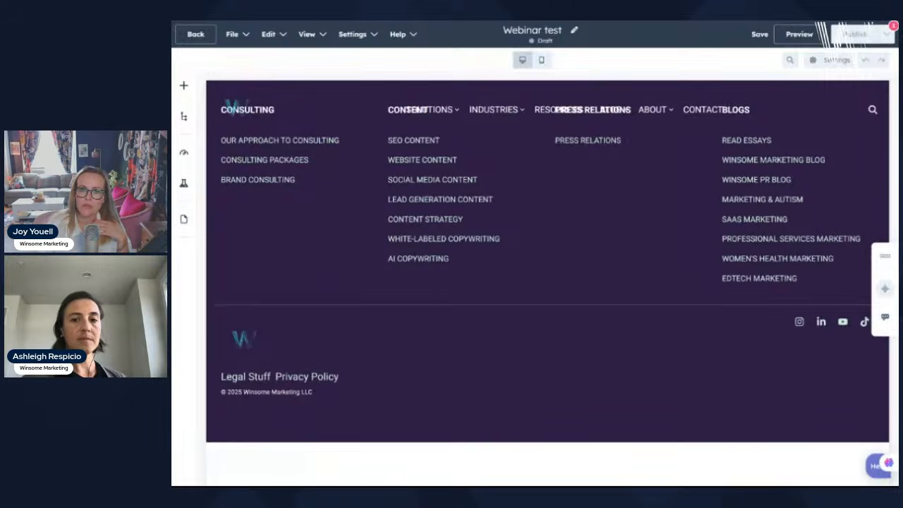
key(ctrl+Tab)
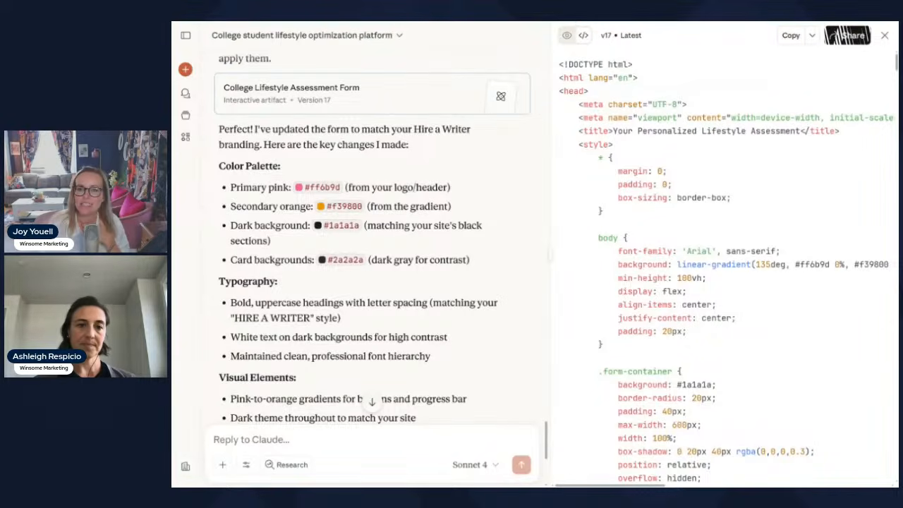
- Switch from Claude's Version 17 form code back to the HubSpot Webinar test page editor
click(455, 23)
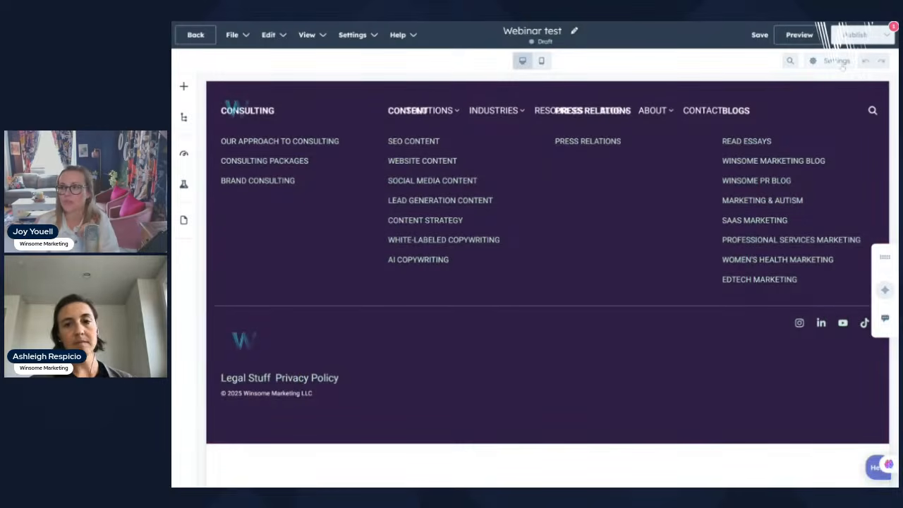
- Paste the calculator code into the Webinar test page's Head HTML under Settings > Advanced
click(837, 62)
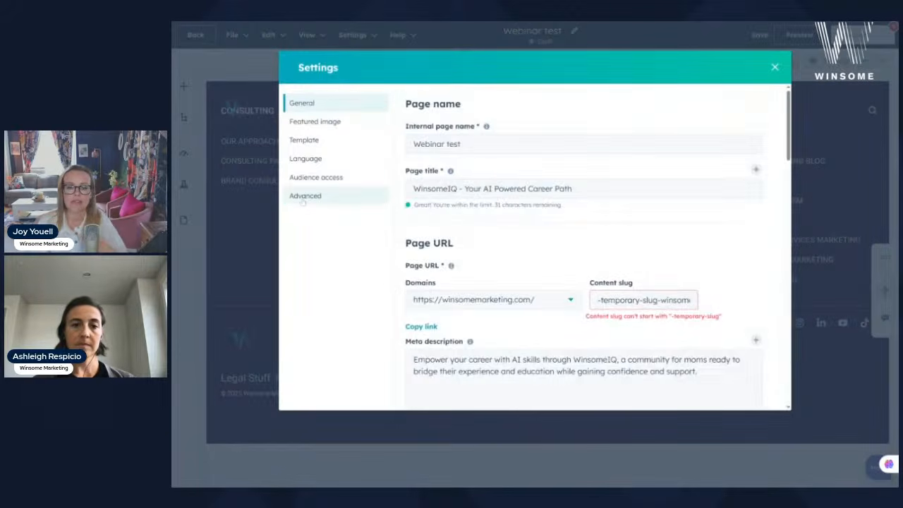
click(305, 197)
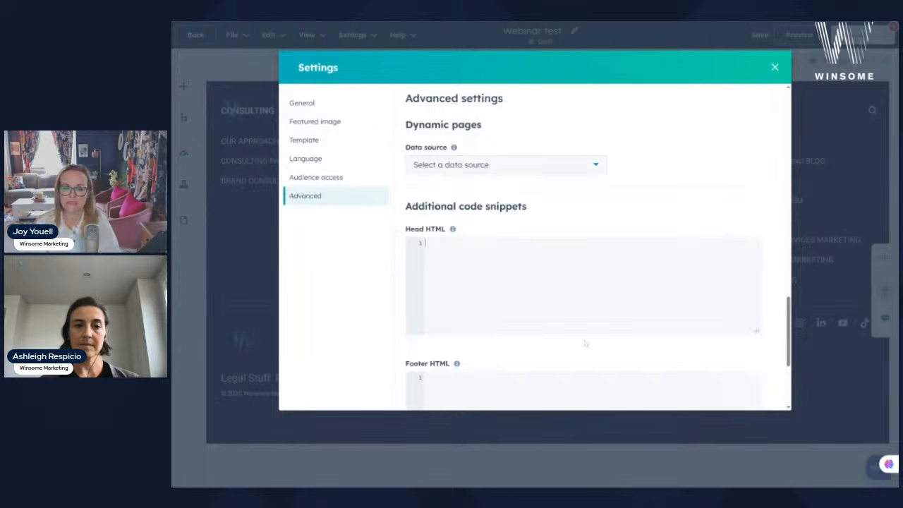
key(ctrl+v)
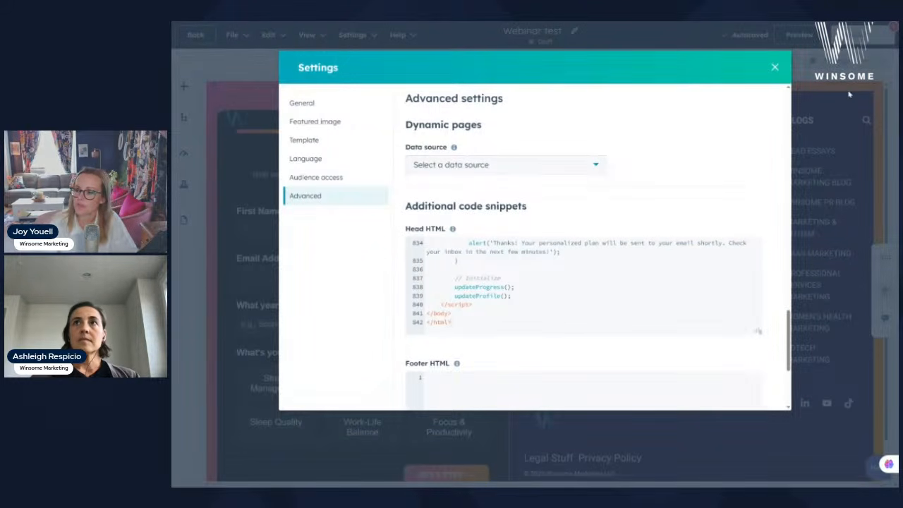
click(775, 68)
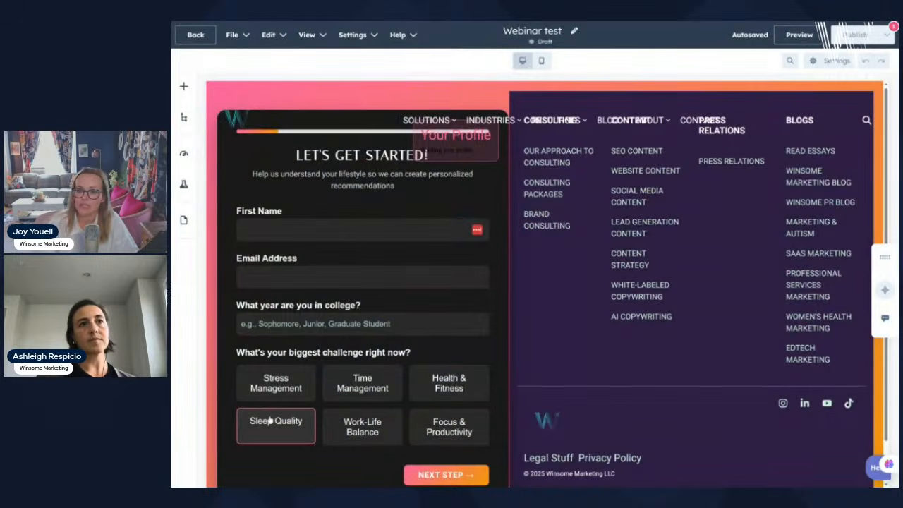
scroll(336, 418, down, 1)
scroll(504, 388, up, 1)
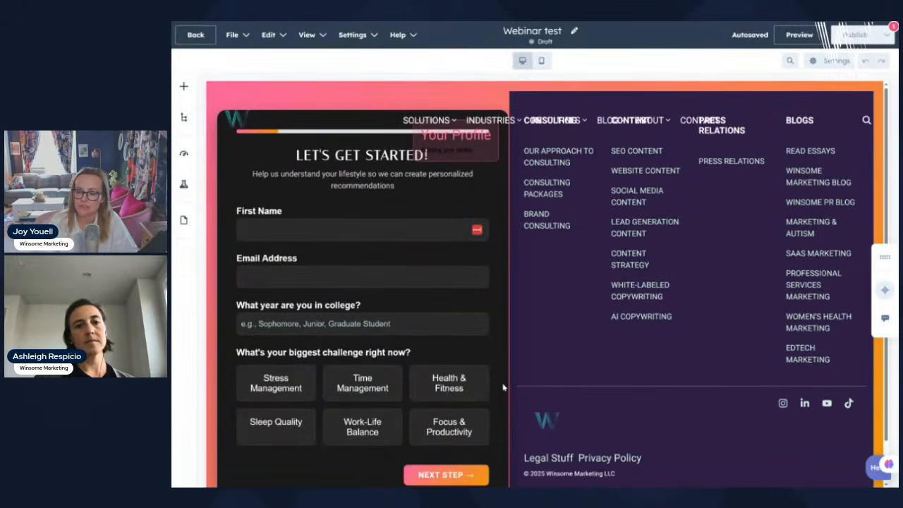
- Try editing the global header, cancel that prompt, and review the rendered assessment form
click(425, 102)
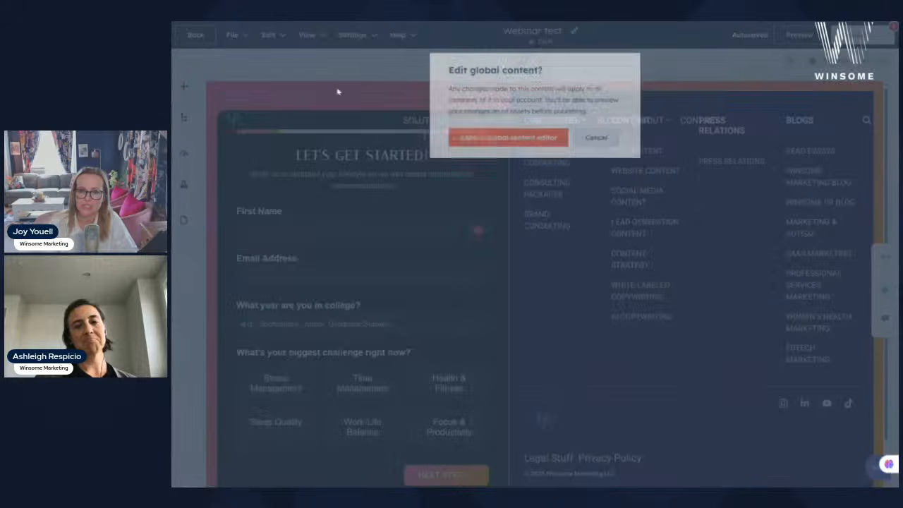
click(599, 137)
scroll(377, 374, down, 1)
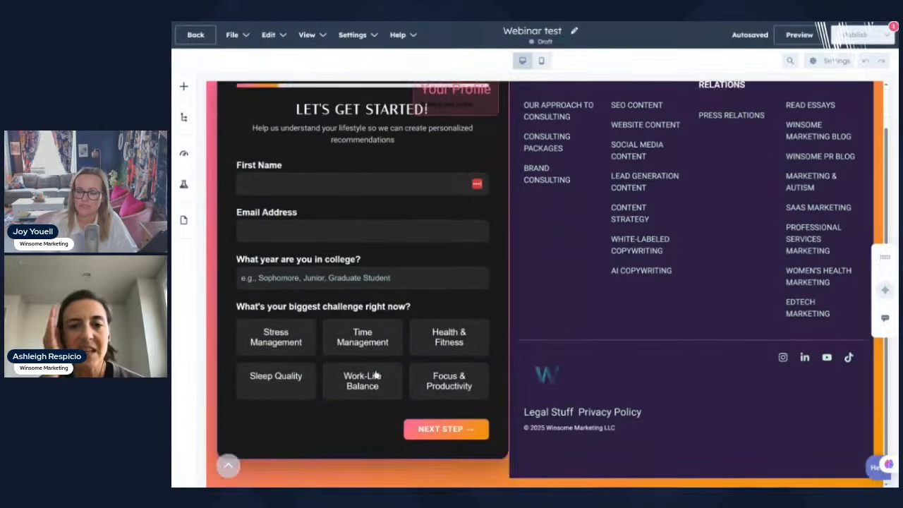
scroll(377, 374, up, 1)
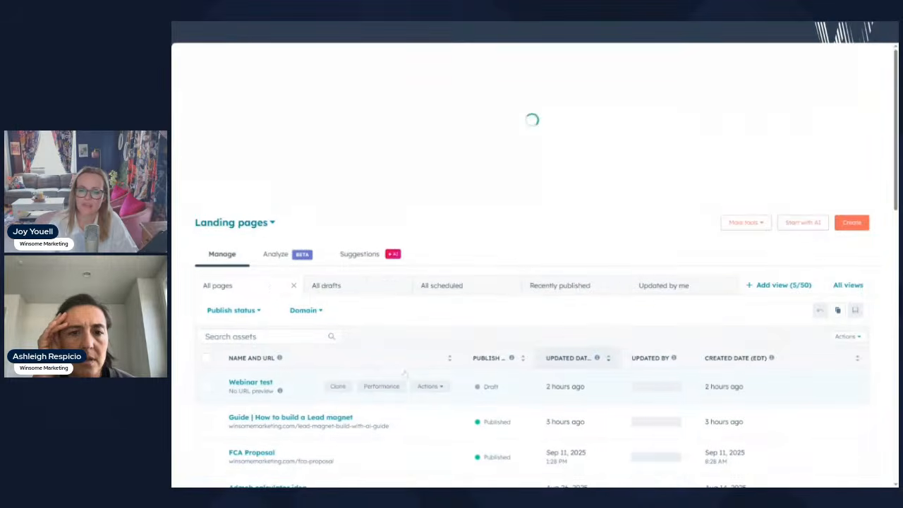
- Reopen the Webinar test page from the Landing pages list and scroll through its assessment form
scroll(405, 373, down, 1)
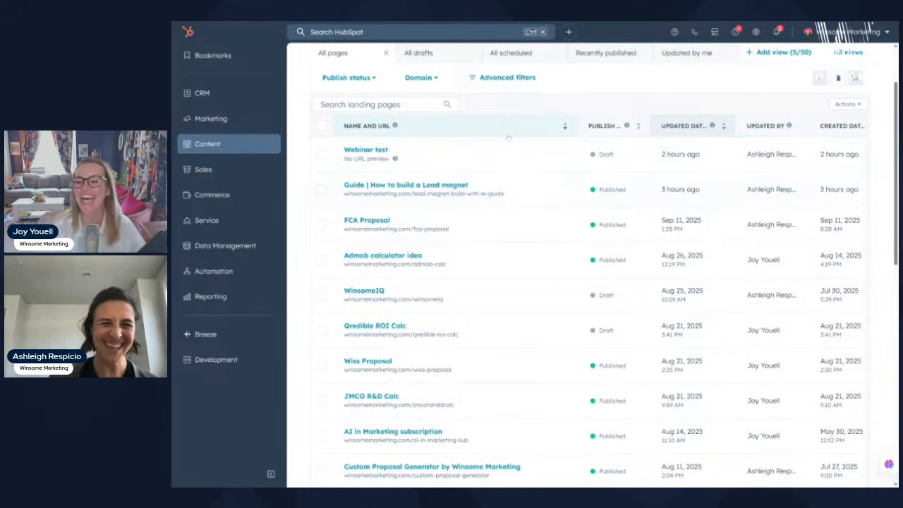
click(385, 151)
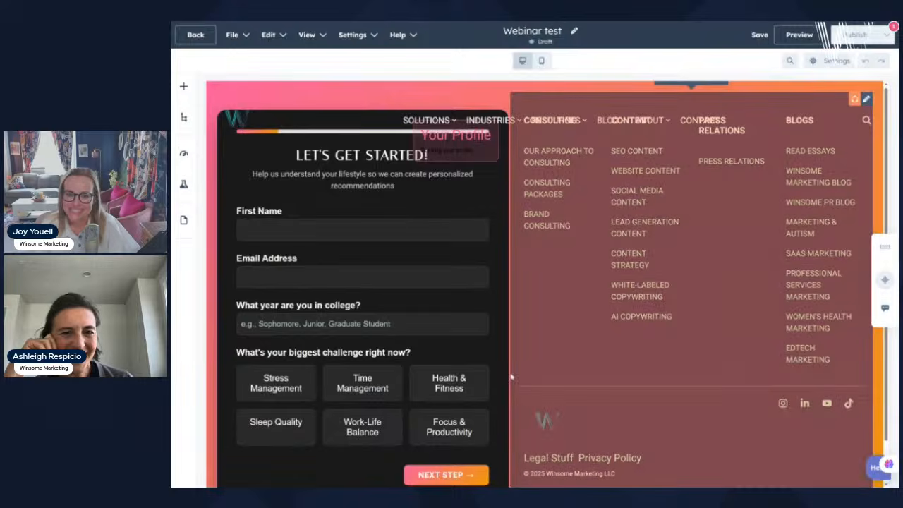
scroll(767, 317, down, 1)
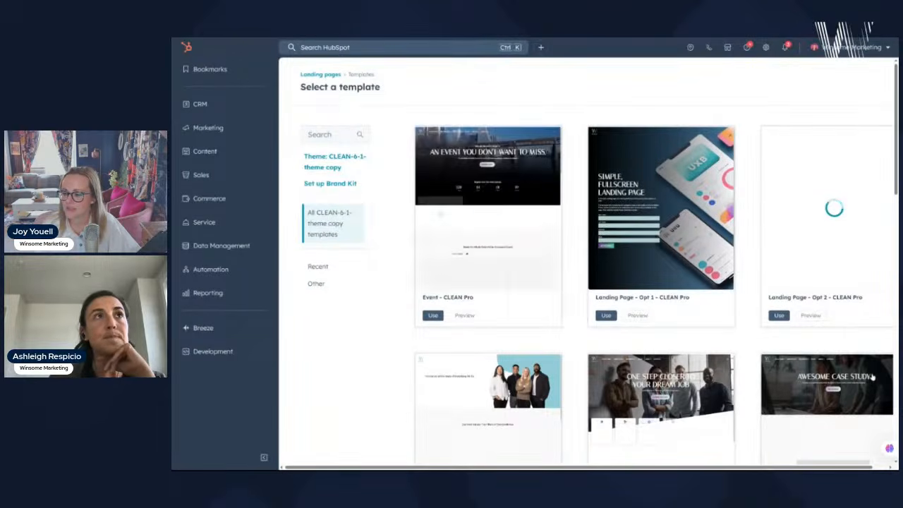
- Browse the template gallery and create a page from the Contact Us - CLEAN Pro template
scroll(875, 356, down, 5)
scroll(836, 342, down, 4)
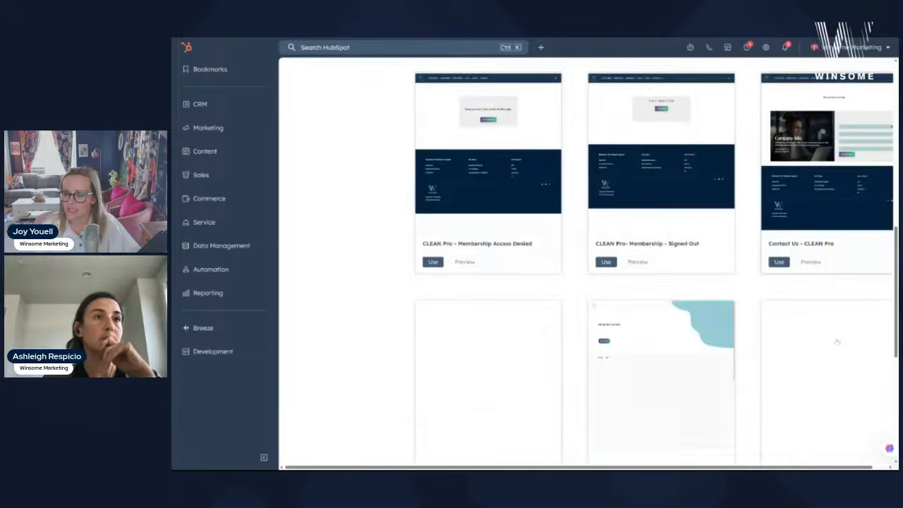
scroll(837, 343, up, 1)
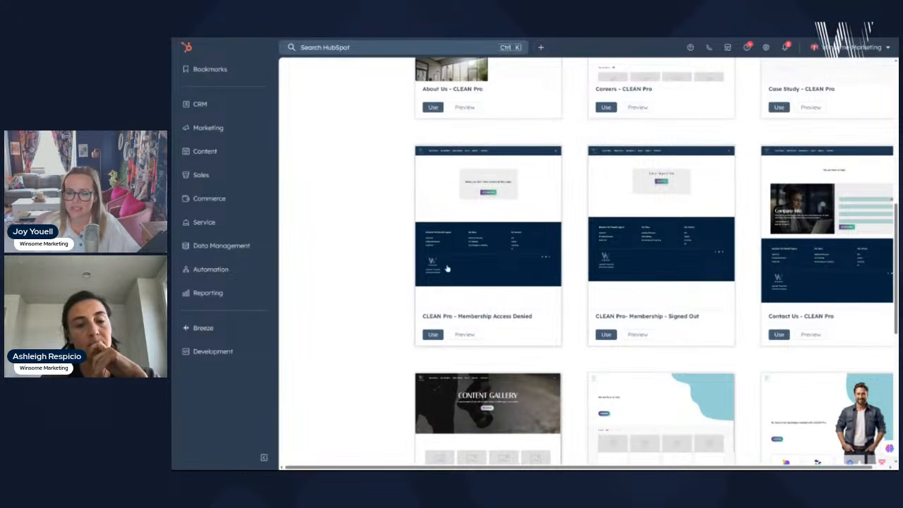
scroll(880, 350, down, 6)
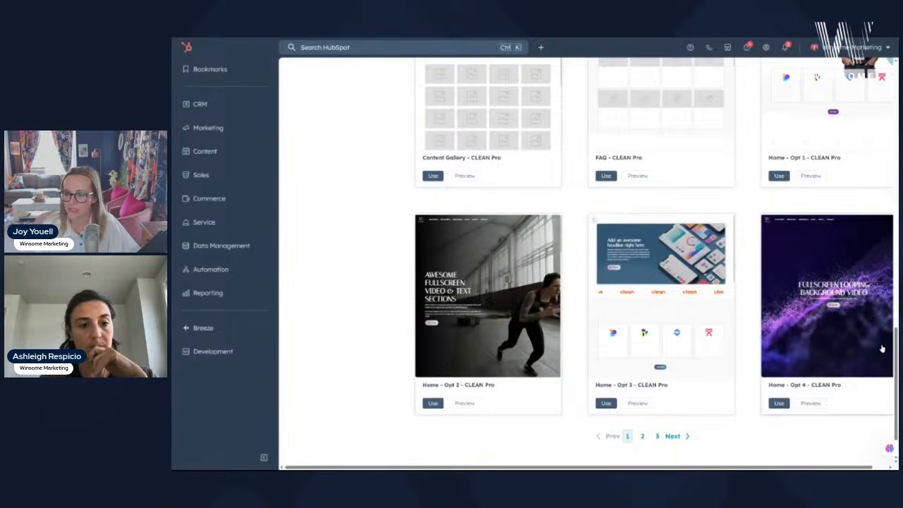
scroll(880, 351, up, 4)
scroll(863, 349, up, 5)
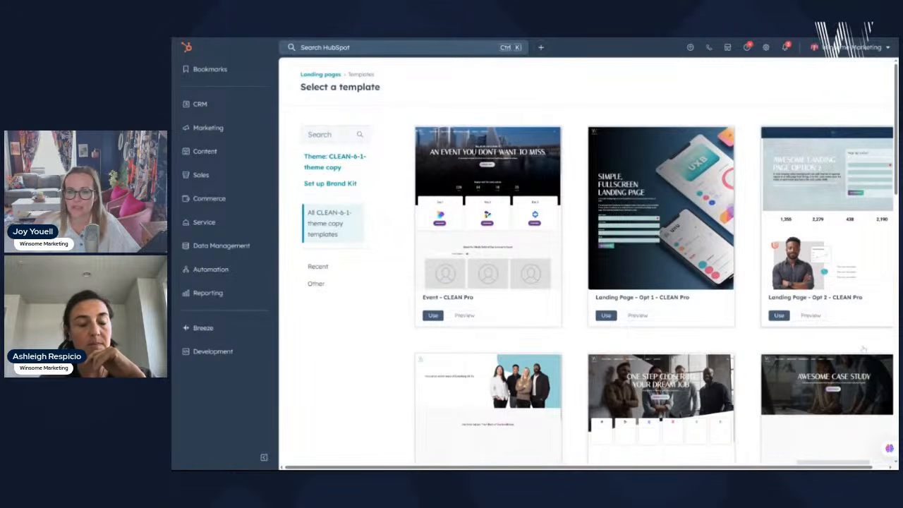
scroll(864, 348, down, 4)
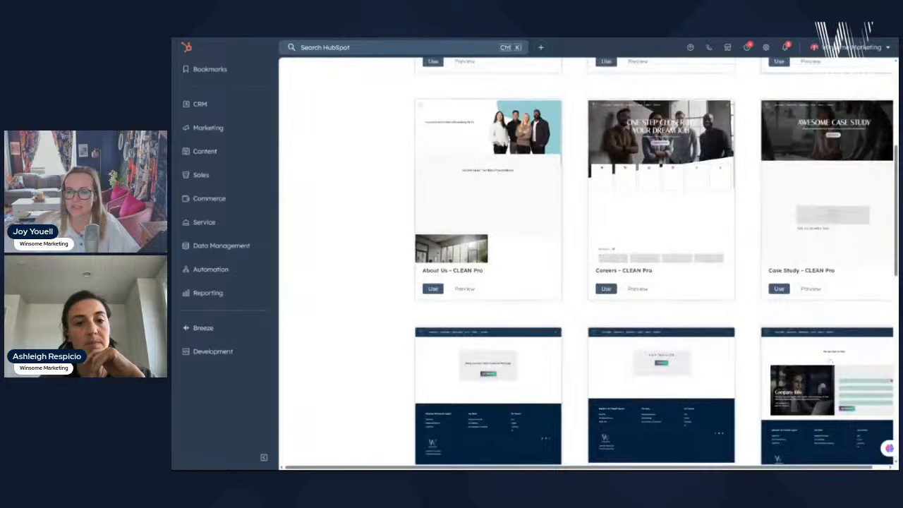
scroll(433, 299, down, 3)
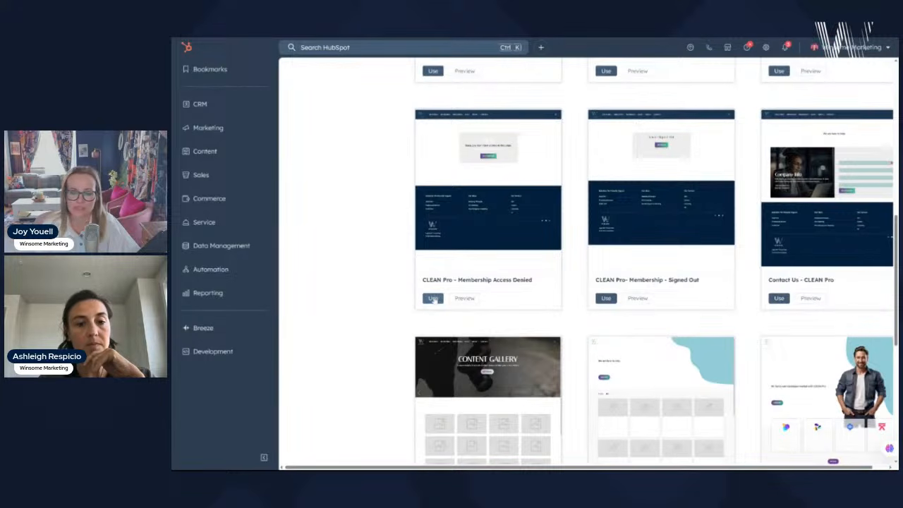
scroll(798, 312, up, 1)
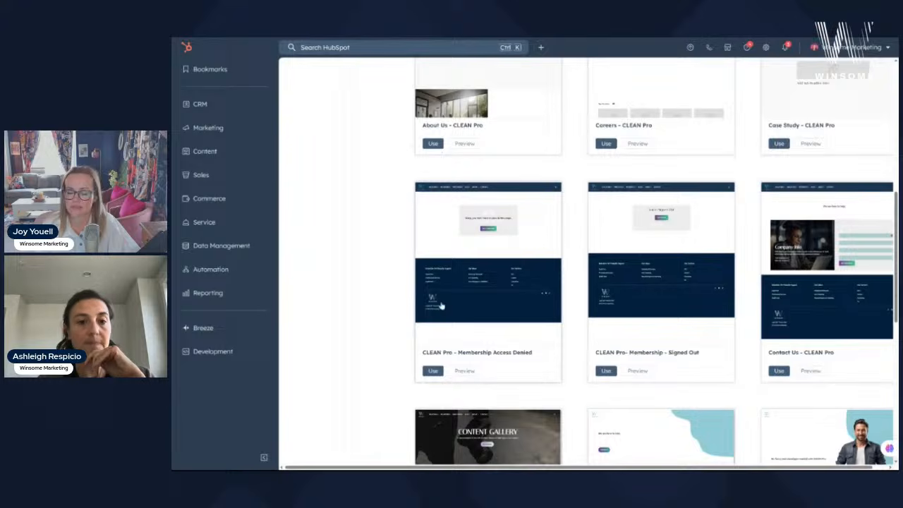
click(436, 302)
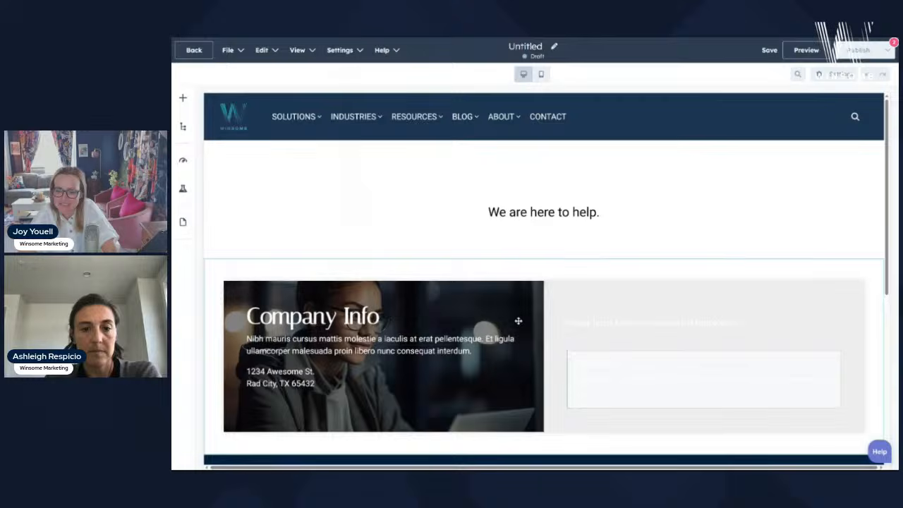
- Delete the Form Area contact form module from the new page
click(517, 321)
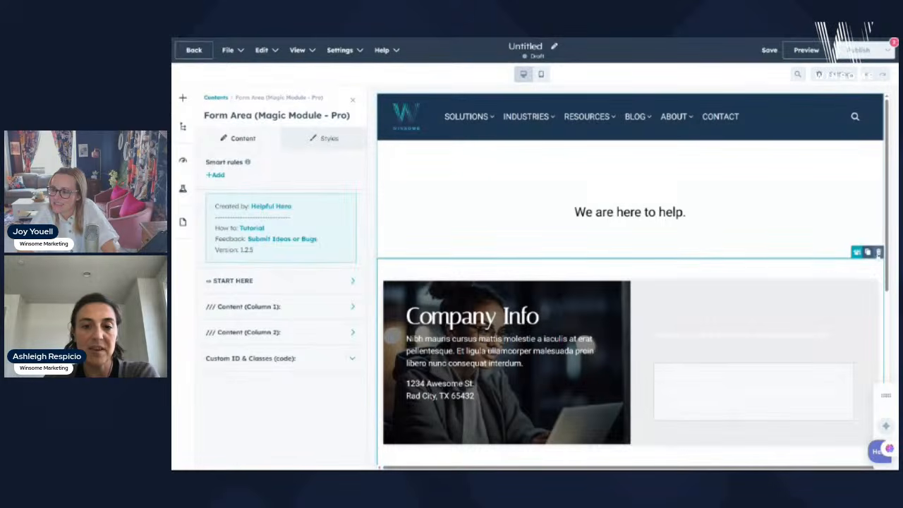
click(879, 252)
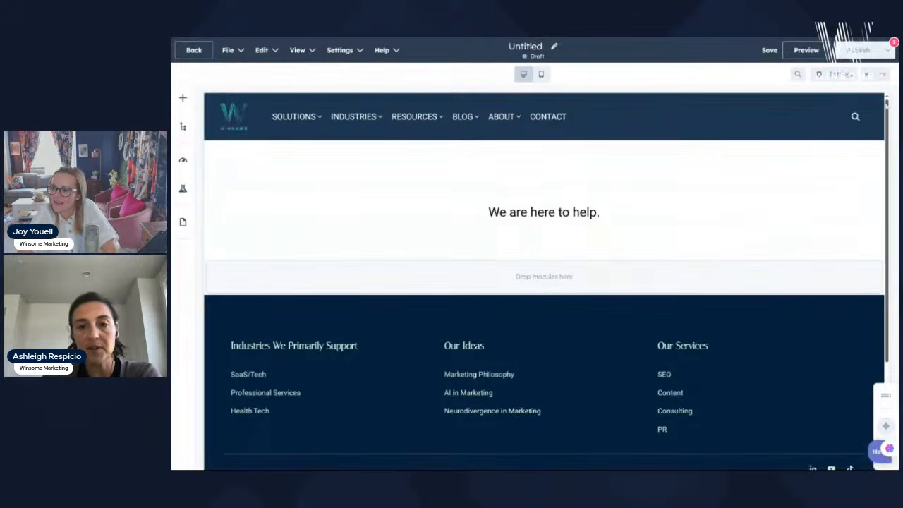
scroll(842, 266, down, 2)
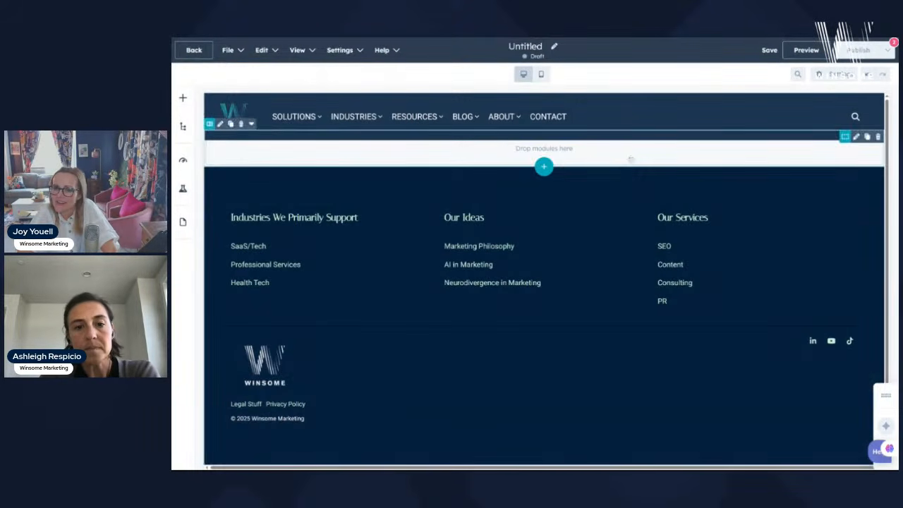
- Paste the calculator code into the page's Head HTML under Settings > Advanced and close the dialog
click(834, 74)
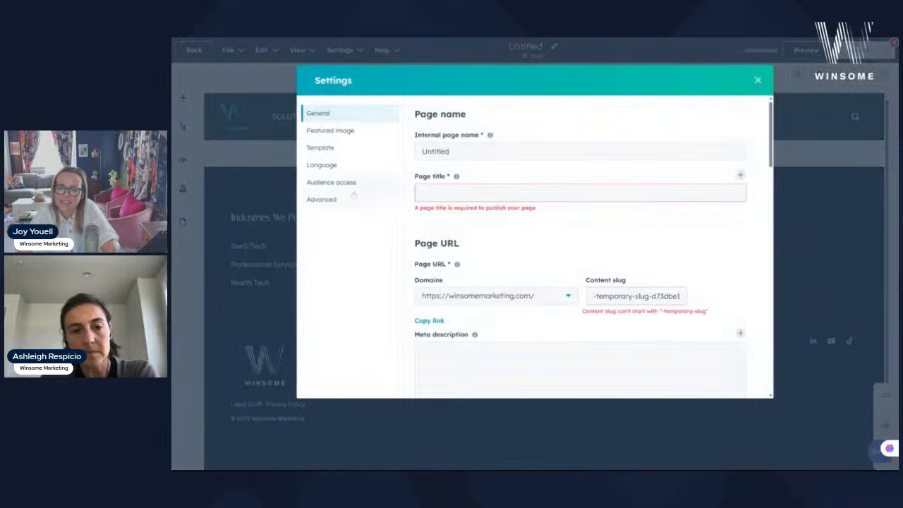
click(342, 199)
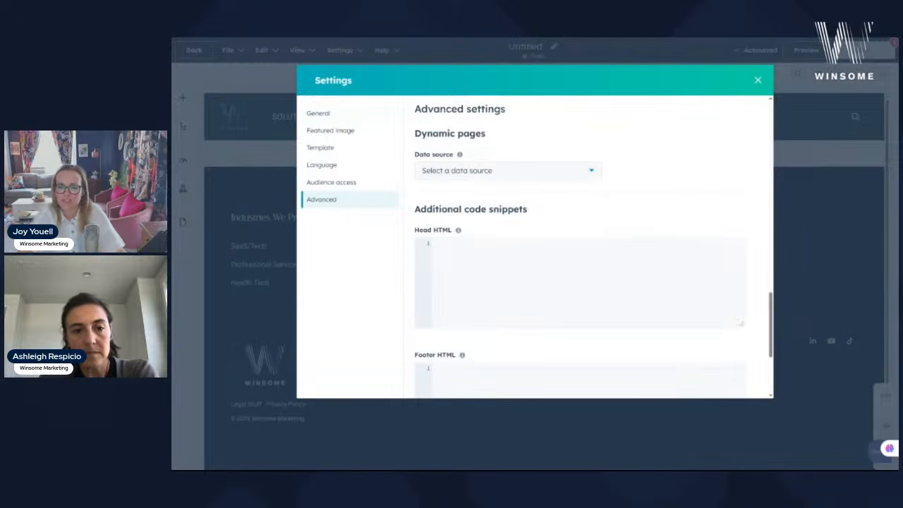
key(ctrl+v)
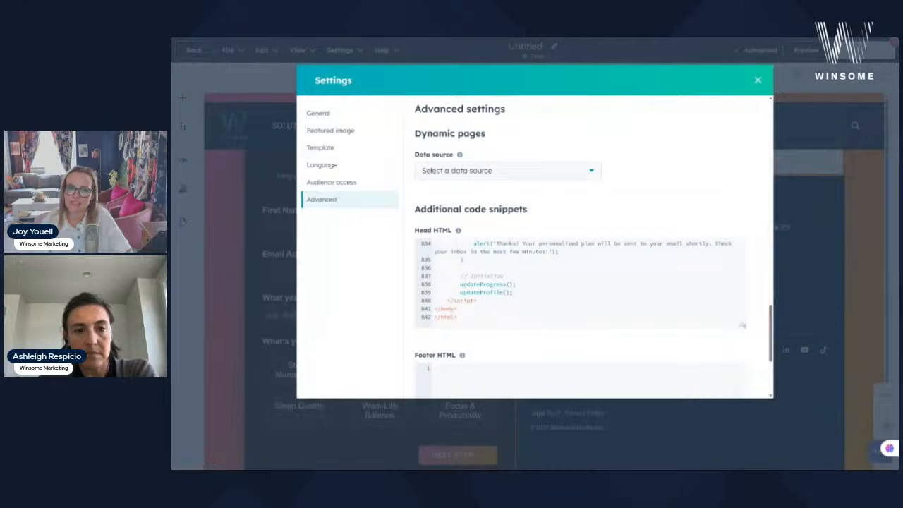
drag(742, 325, 743, 235)
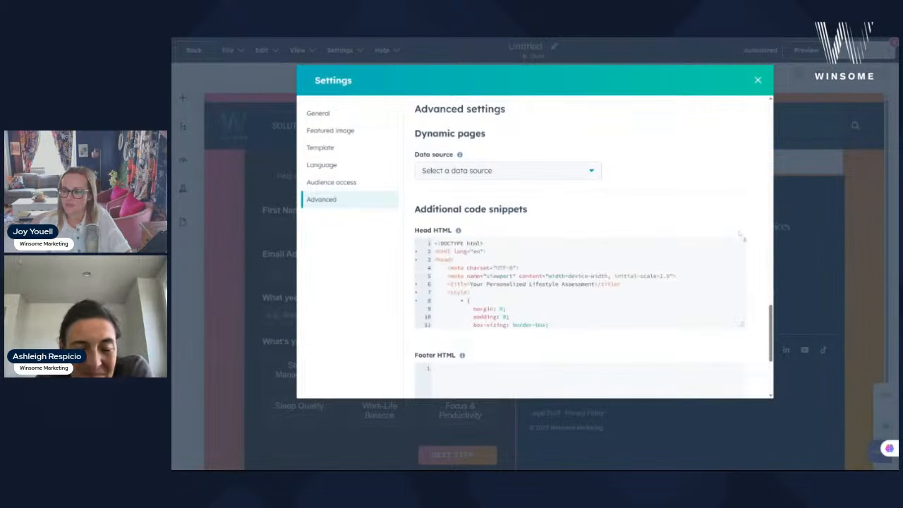
click(759, 80)
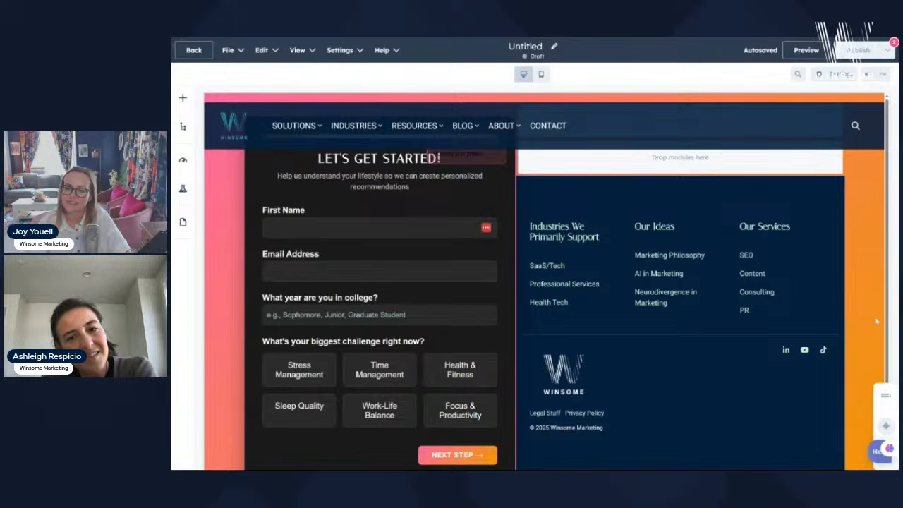
- Preview the assessment at mobile then desktop width and check the page's template in Settings
scroll(875, 321, down, 1)
scroll(874, 337, up, 1)
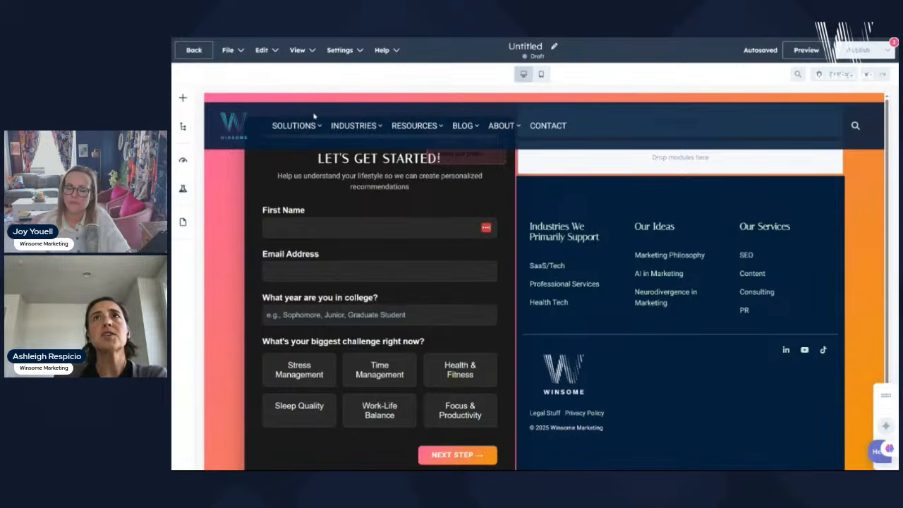
click(541, 74)
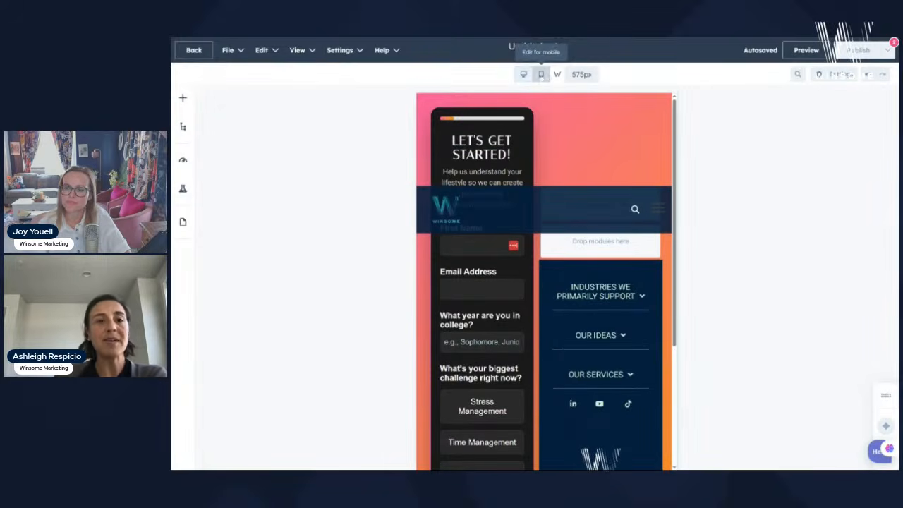
click(523, 74)
click(340, 50)
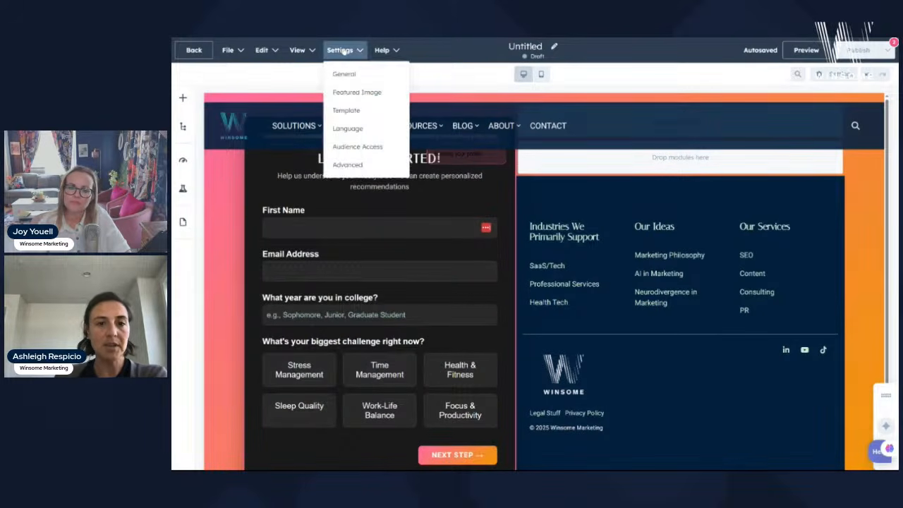
click(346, 110)
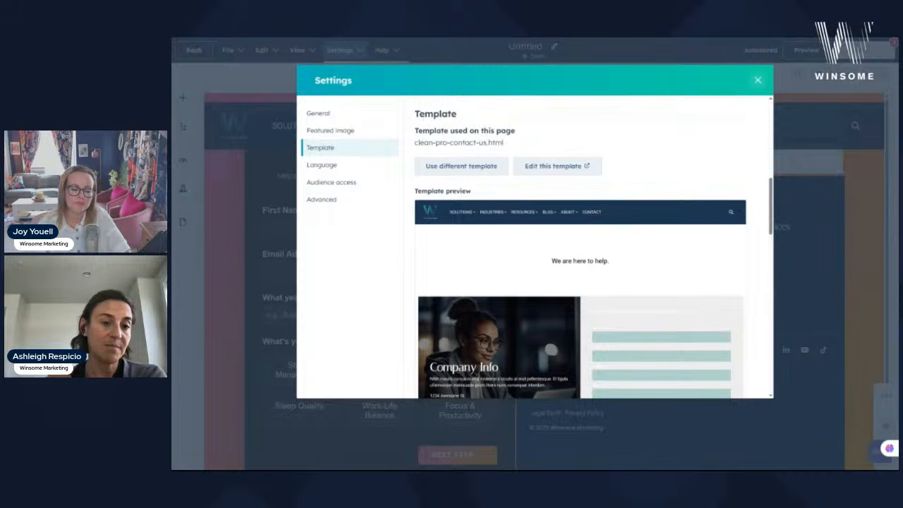
click(758, 80)
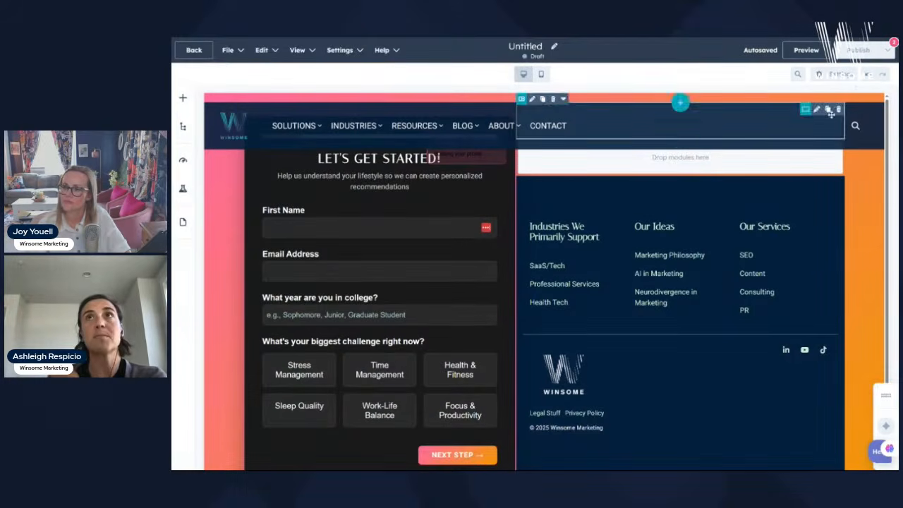
- Reopen Settings > Advanced and select the pasted Head HTML code
click(841, 74)
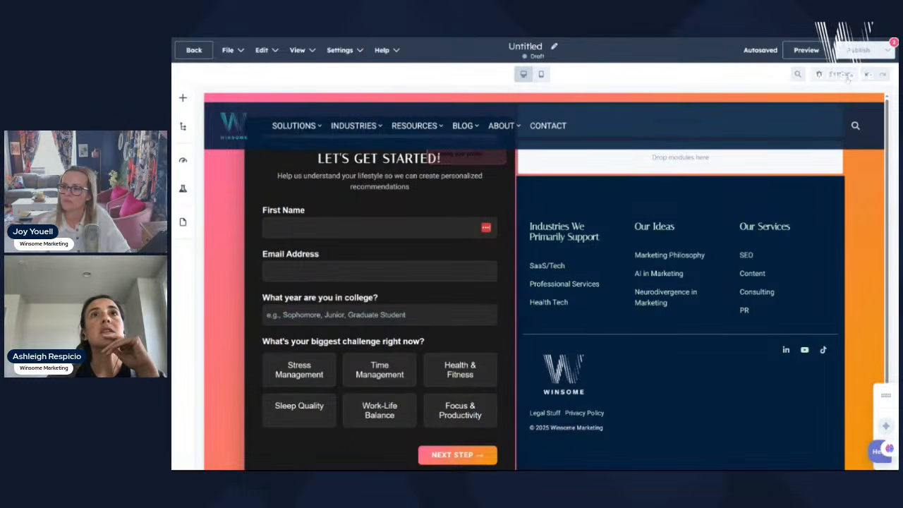
scroll(498, 274, down, 15)
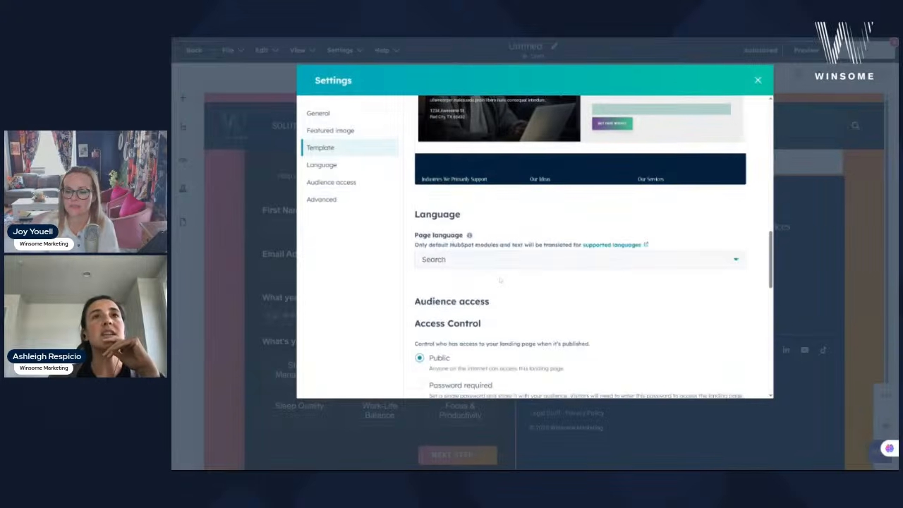
click(356, 200)
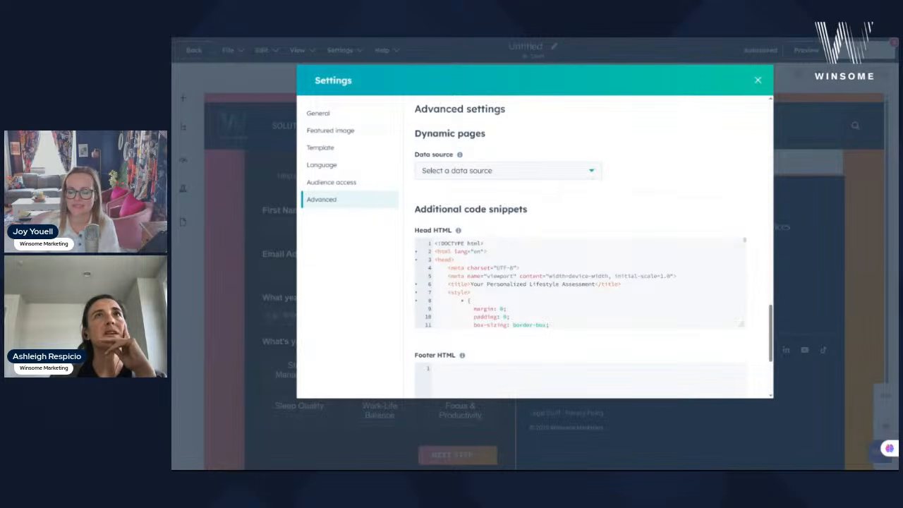
drag(434, 243, 649, 443)
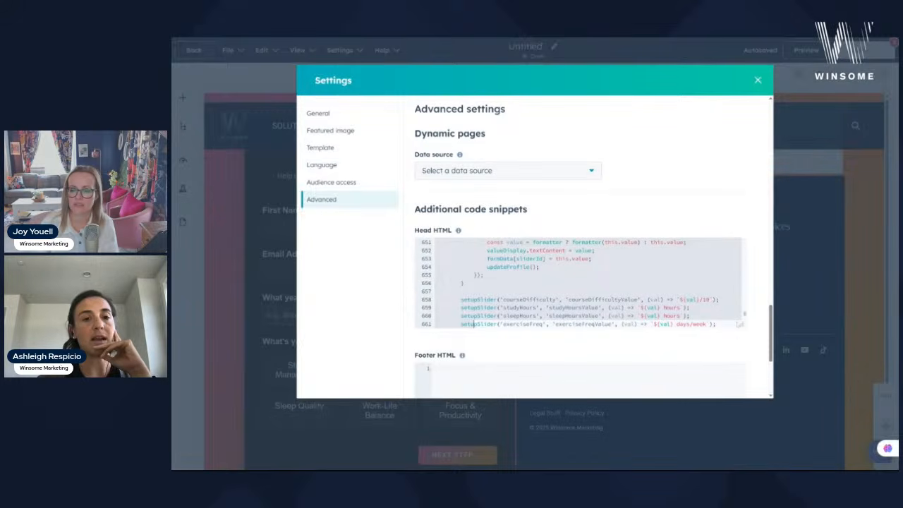
- Paste over the head HTML, delete it so the field is empty, and close Settings
key(ctrl+v)
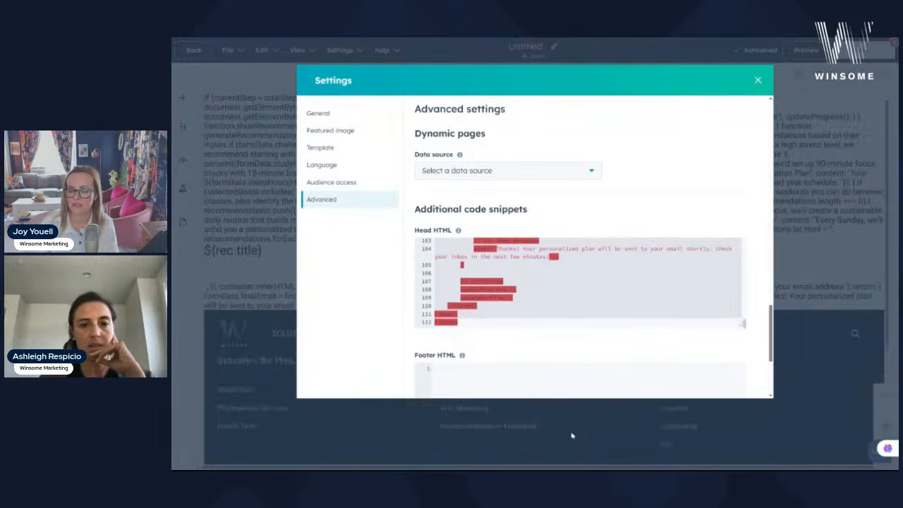
key(BackSpace)
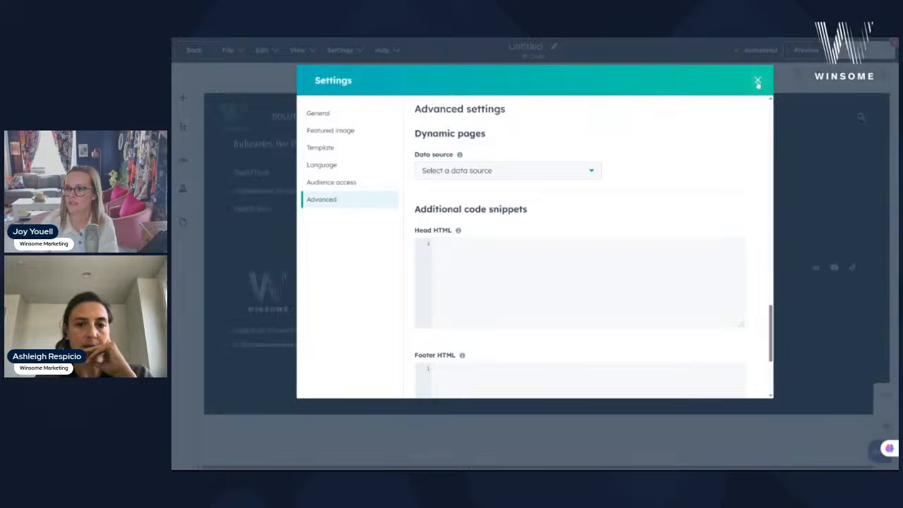
click(759, 82)
- Search the module library for 'code', then clear the search and browse the modules
click(183, 98)
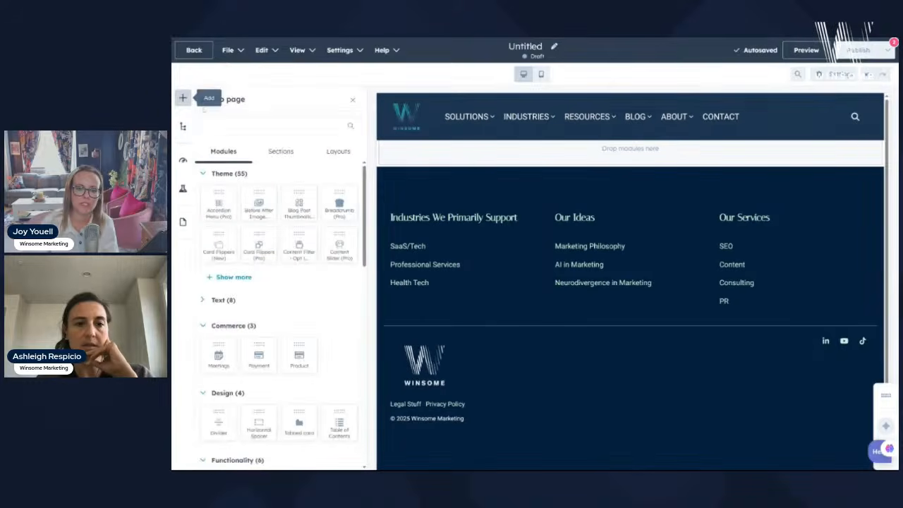
text(code)
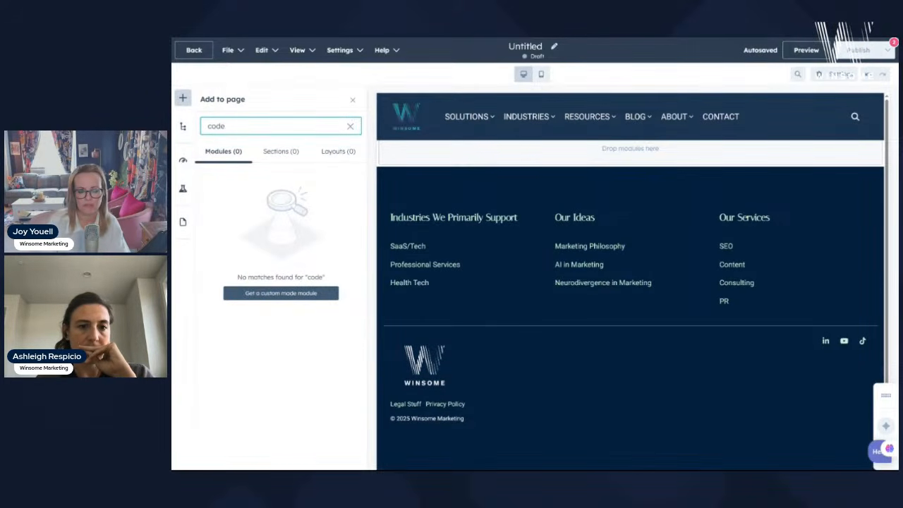
key(BackSpace)
key(BackSpace)
key(BackSpace)
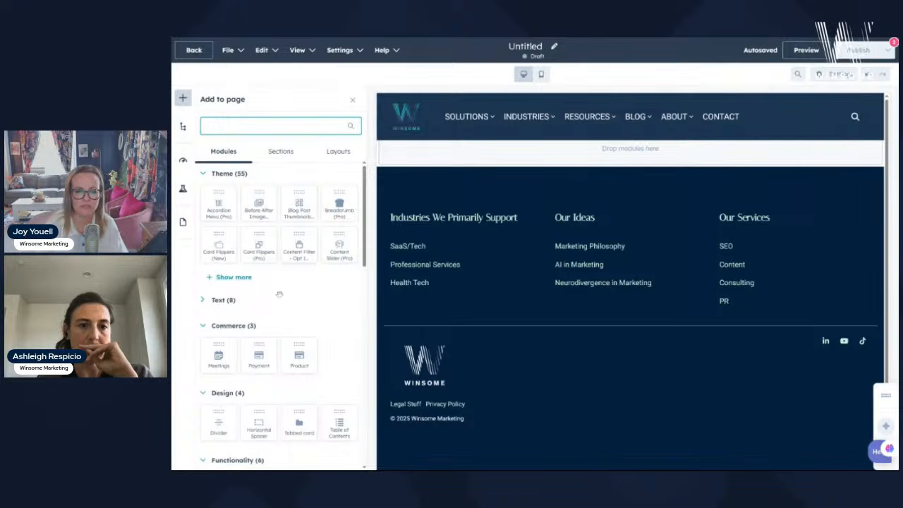
scroll(280, 294, down, 8)
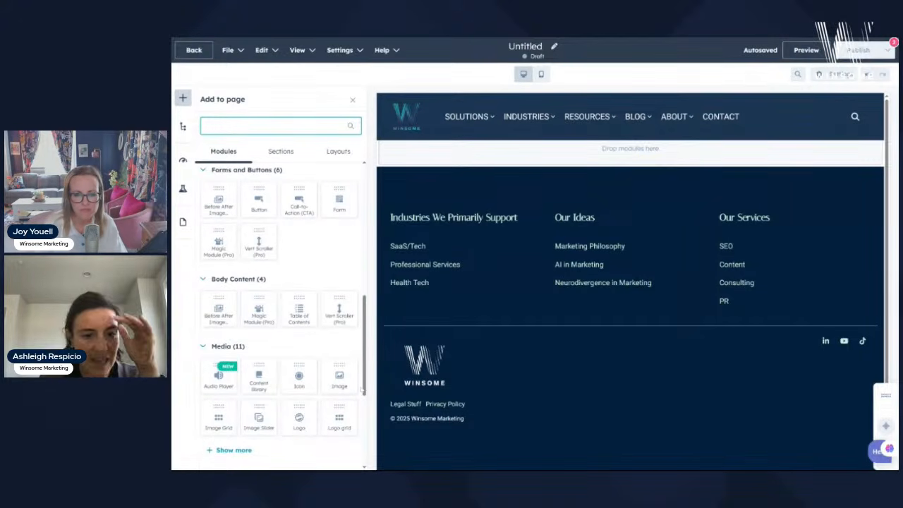
scroll(348, 335, down, 5)
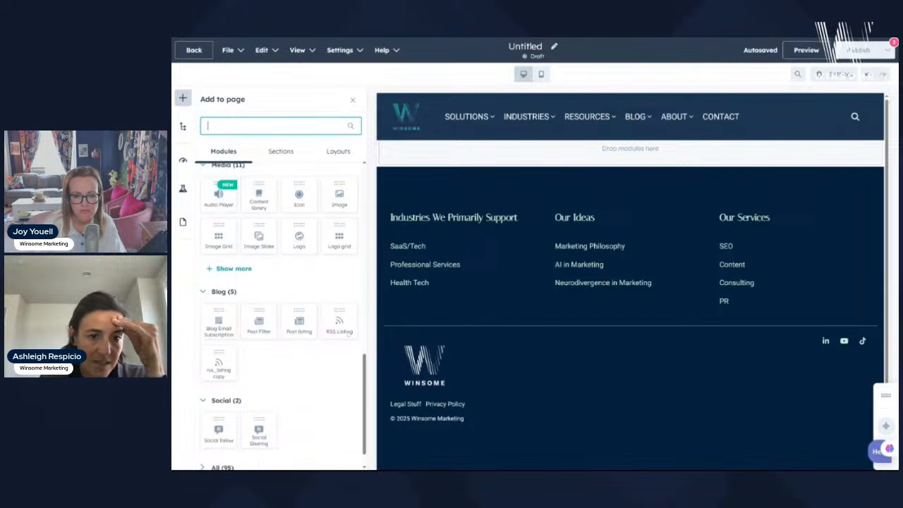
scroll(348, 336, up, 12)
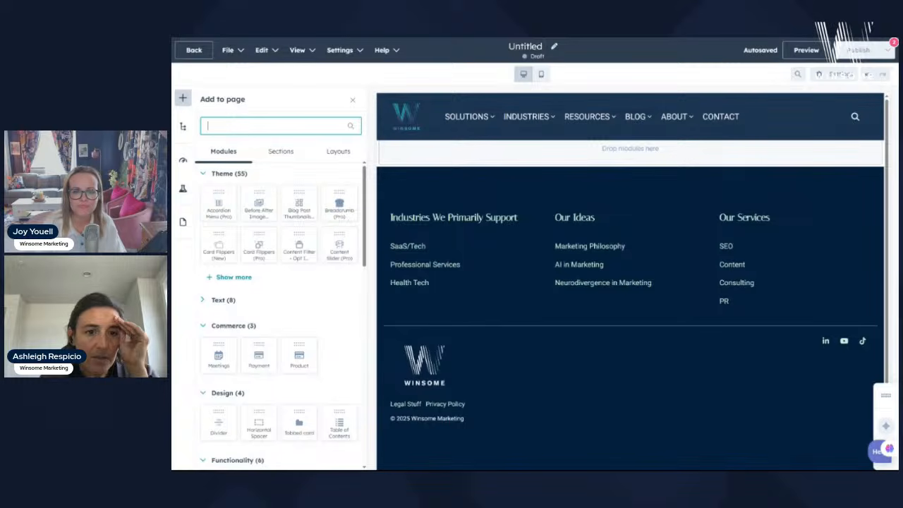
- Add a one-column layout section to the page from the column layouts
click(279, 153)
scroll(270, 360, down, 5)
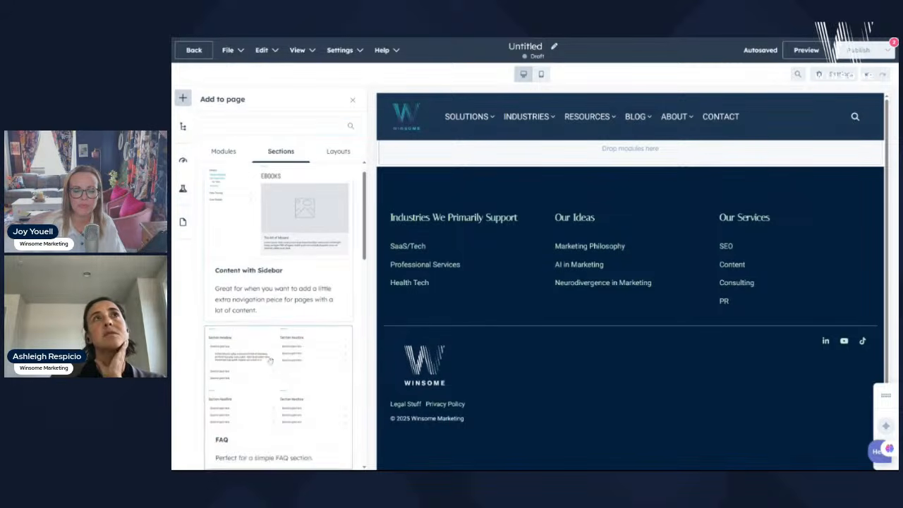
scroll(271, 360, down, 3)
scroll(282, 296, up, 10)
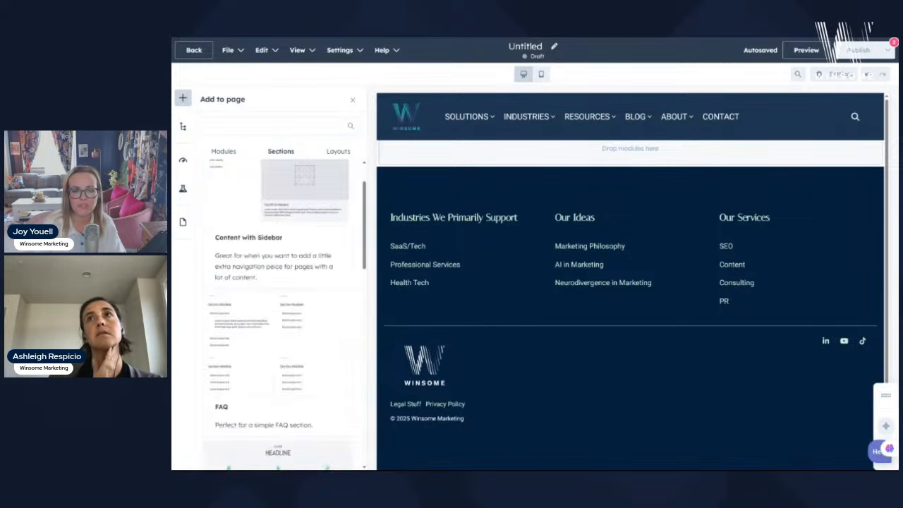
click(338, 151)
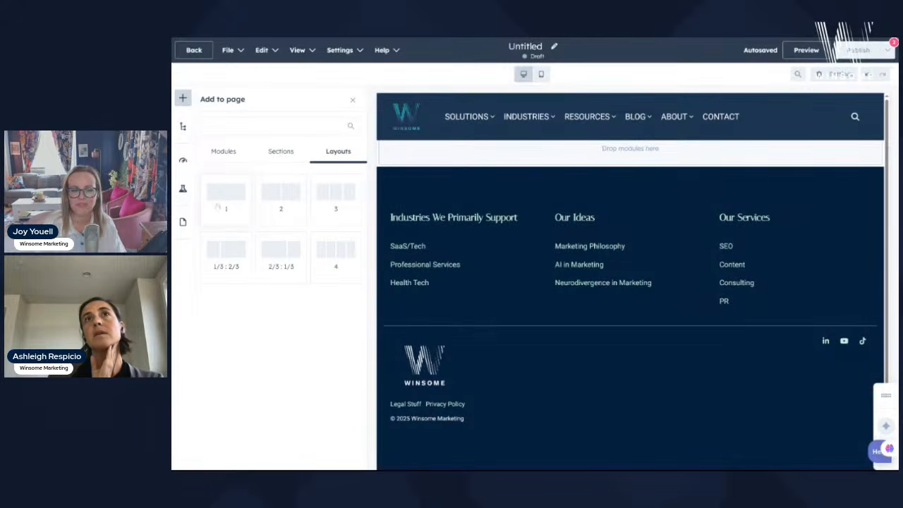
drag(218, 207, 562, 161)
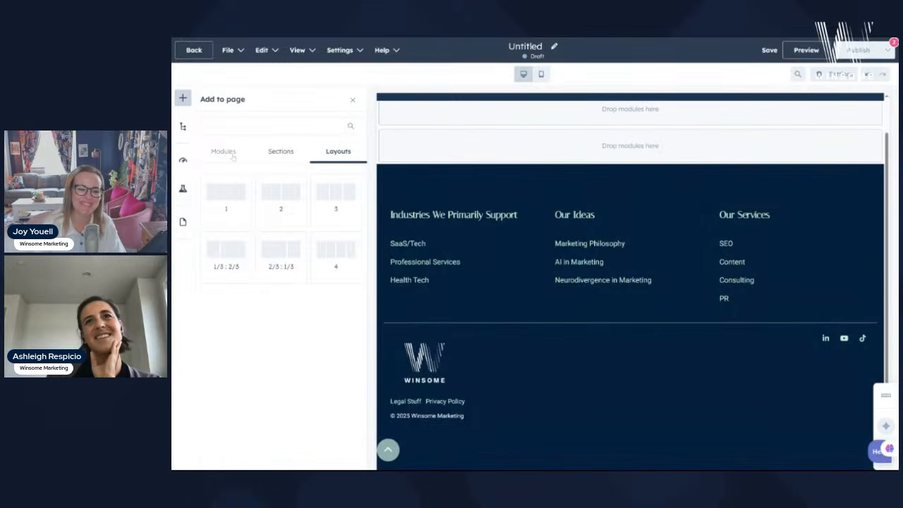
- Return to the modules list and focus its search box
click(223, 151)
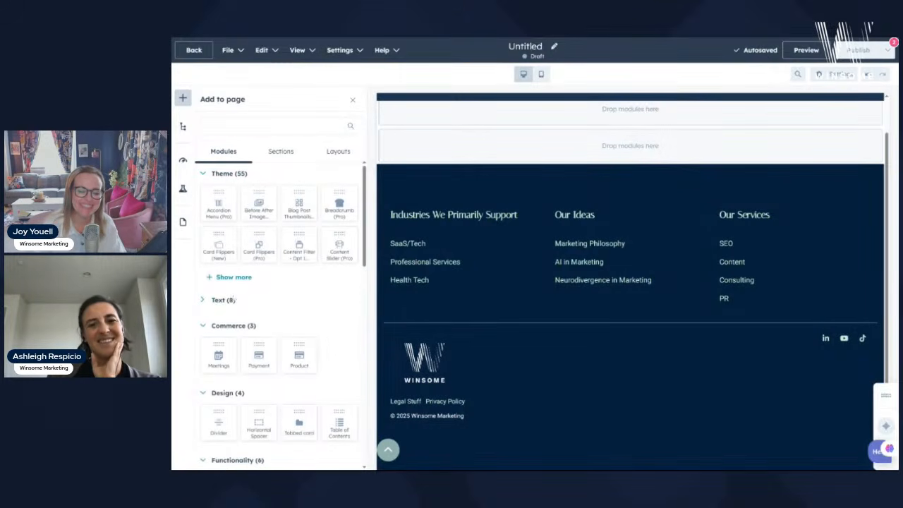
scroll(267, 231, down, 3)
click(271, 126)
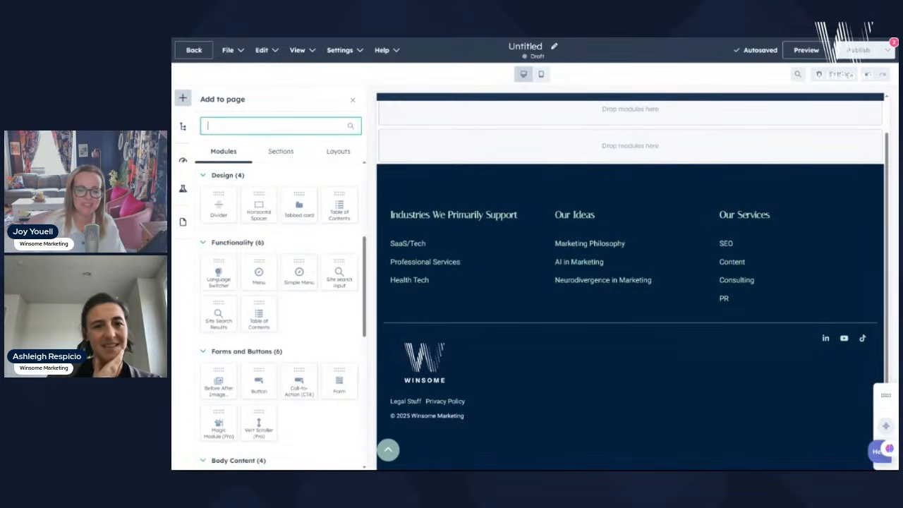
- Find 'rich', drop a Rich Text module above the footer, and delete all its sample text
text(rich)
drag(212, 241, 624, 154)
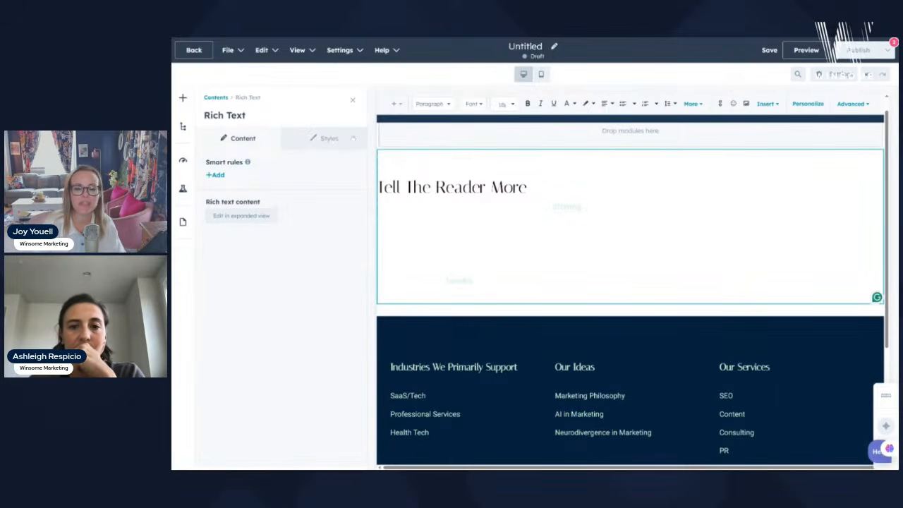
drag(489, 300, 380, 160)
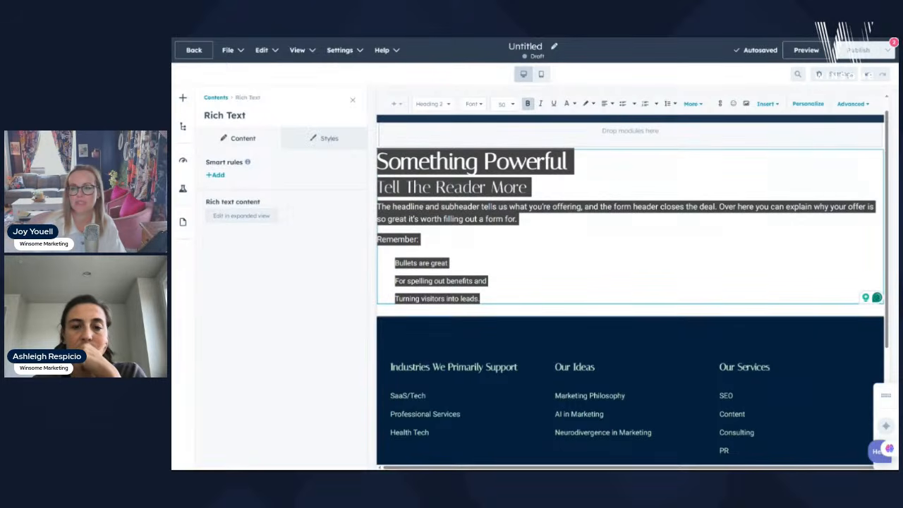
key(BackSpace)
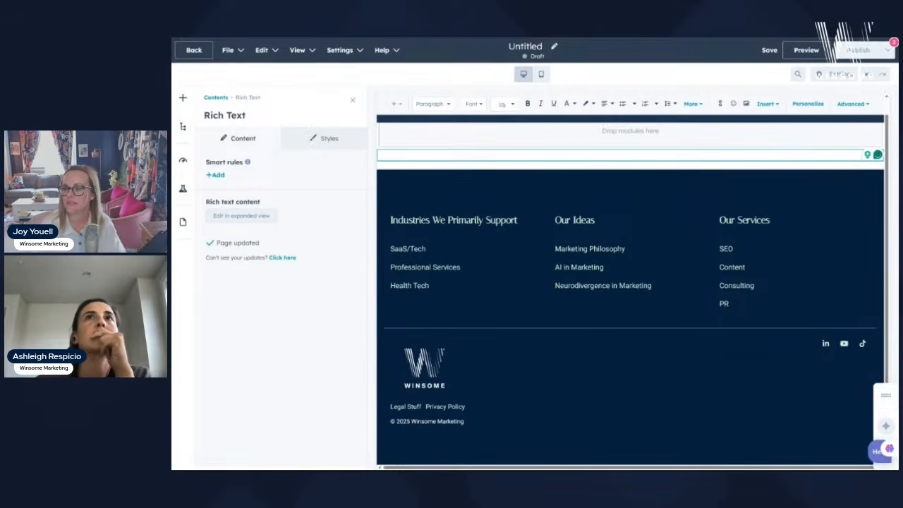
click(693, 104)
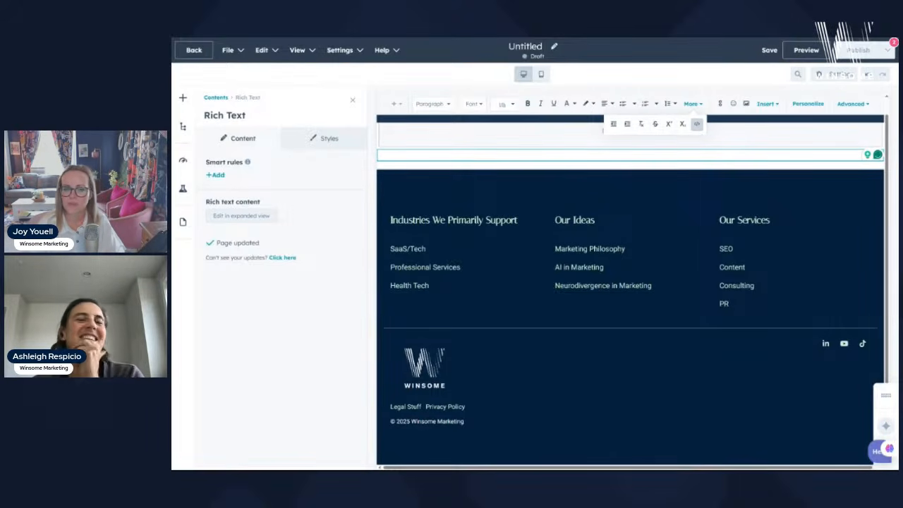
click(697, 124)
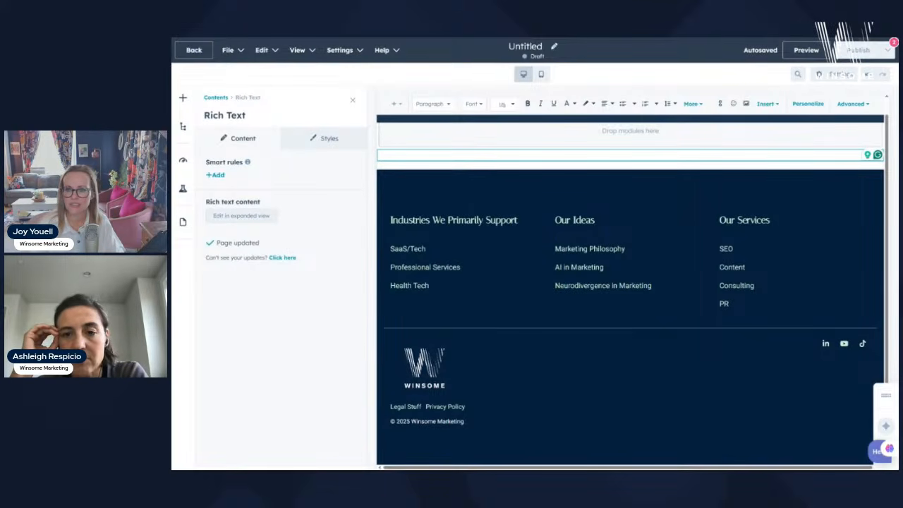
- Paste the calculator HTML and script into the module's source code, save, and preview the page
click(862, 104)
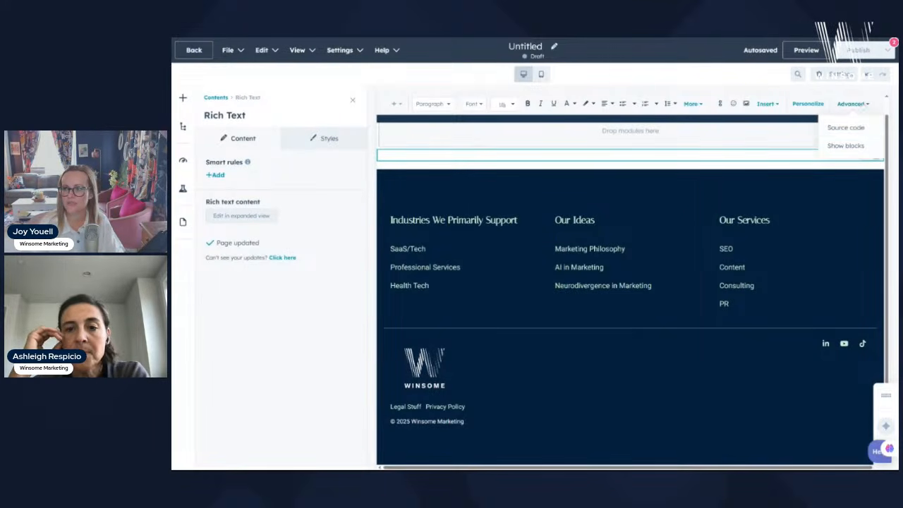
click(864, 128)
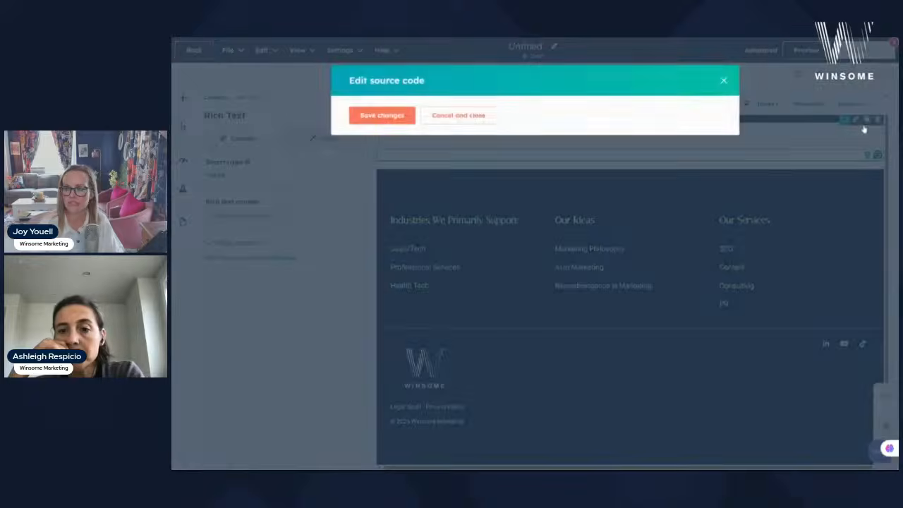
key(ctrl+v)
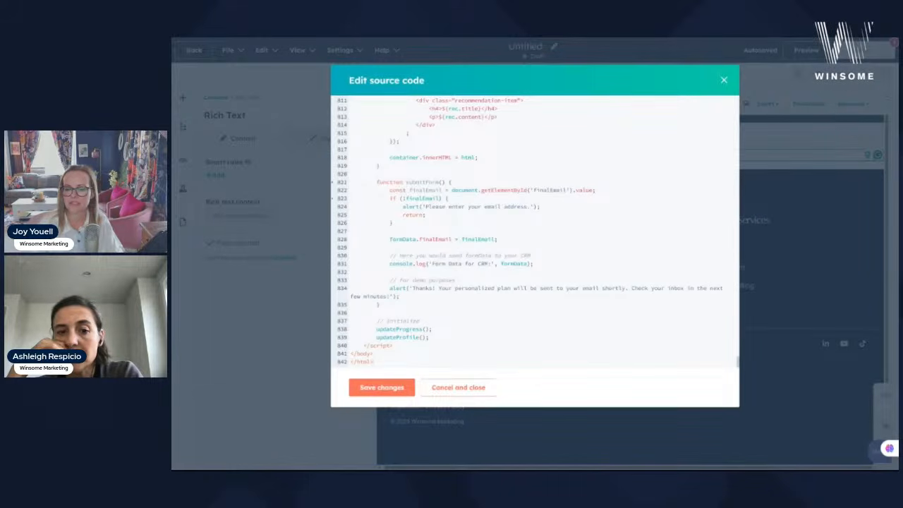
click(366, 392)
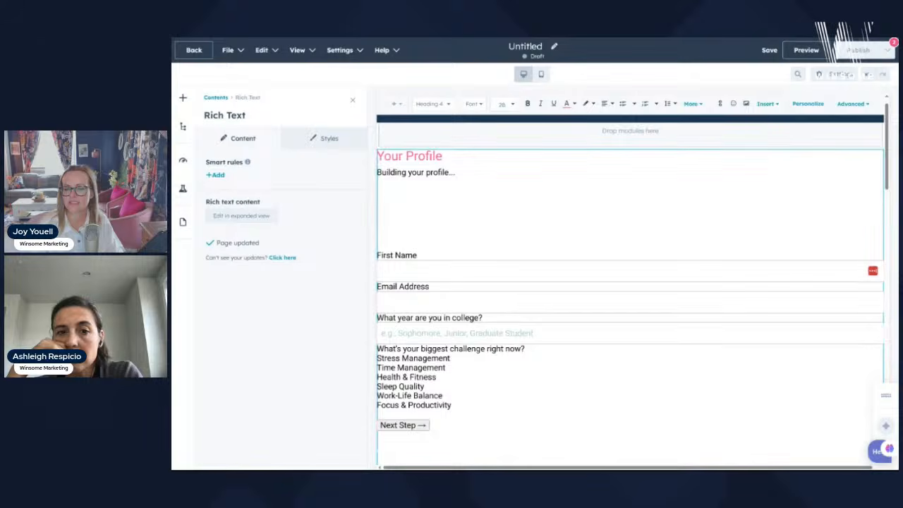
click(815, 52)
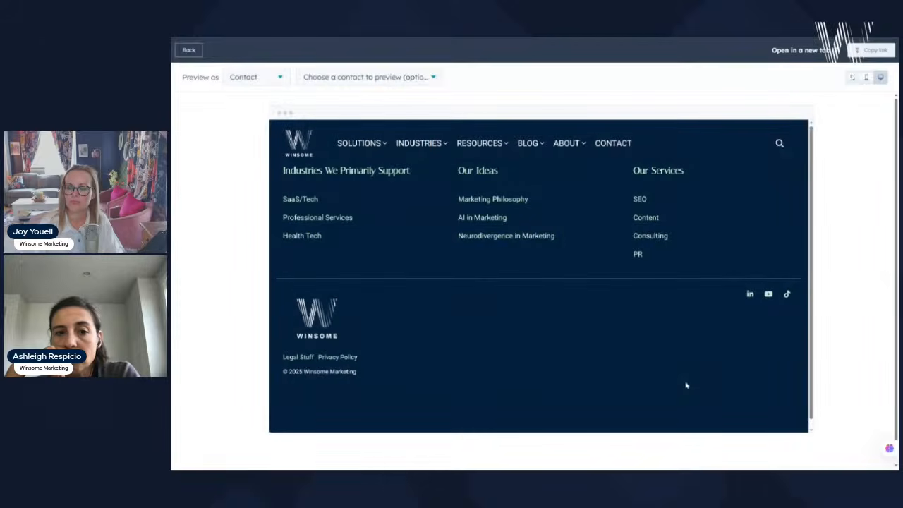
- Leave the preview for the editor, then cancel editing the global header content
click(190, 50)
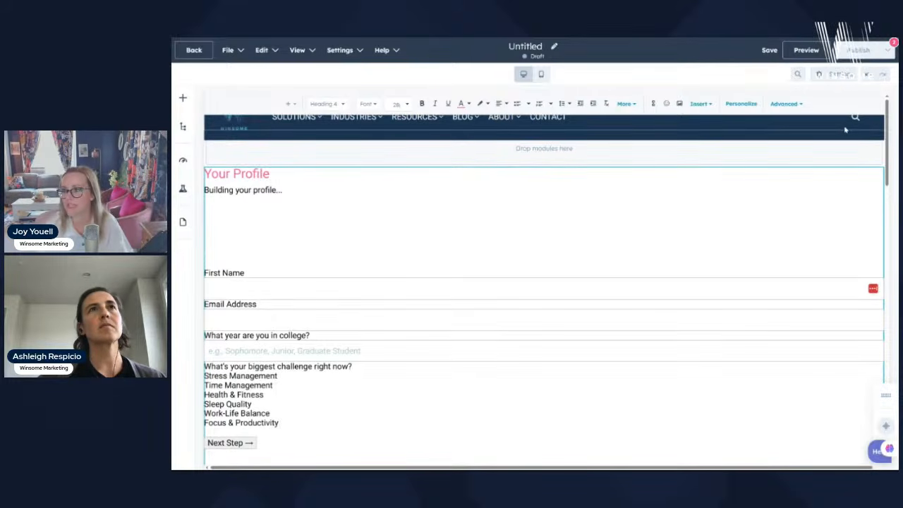
click(844, 129)
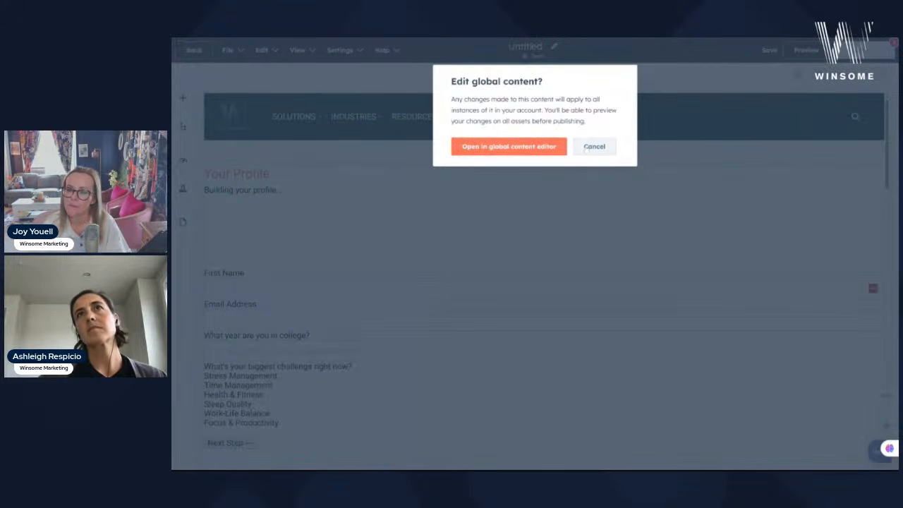
click(593, 147)
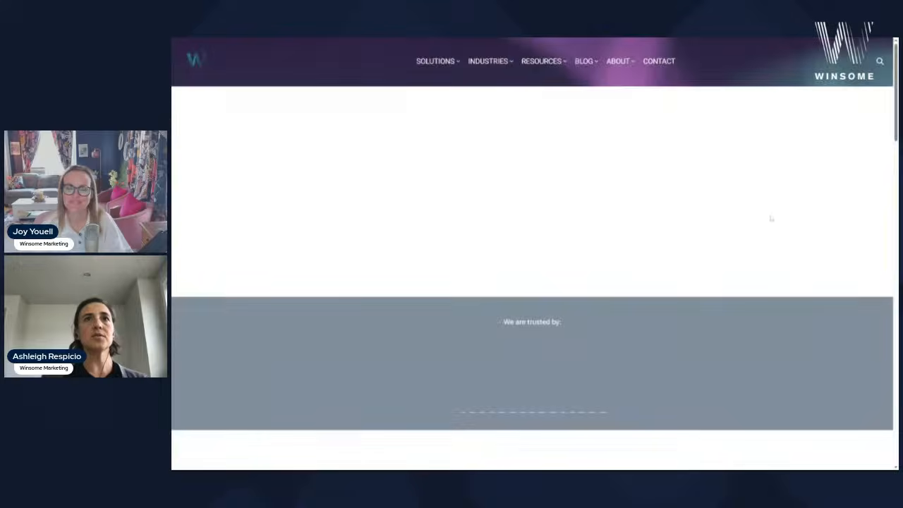
- Scroll through the Winsome Marketing homepage to review its sections
scroll(808, 309, down, 7)
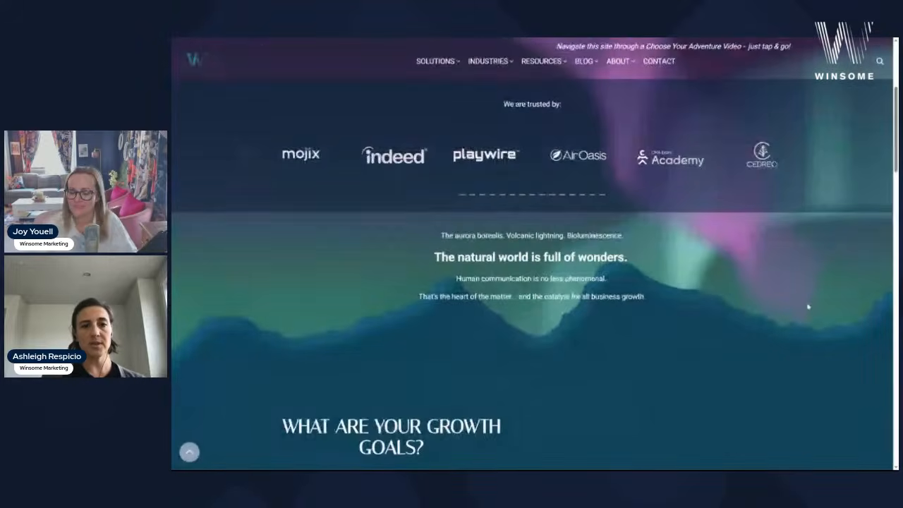
scroll(808, 306, down, 3)
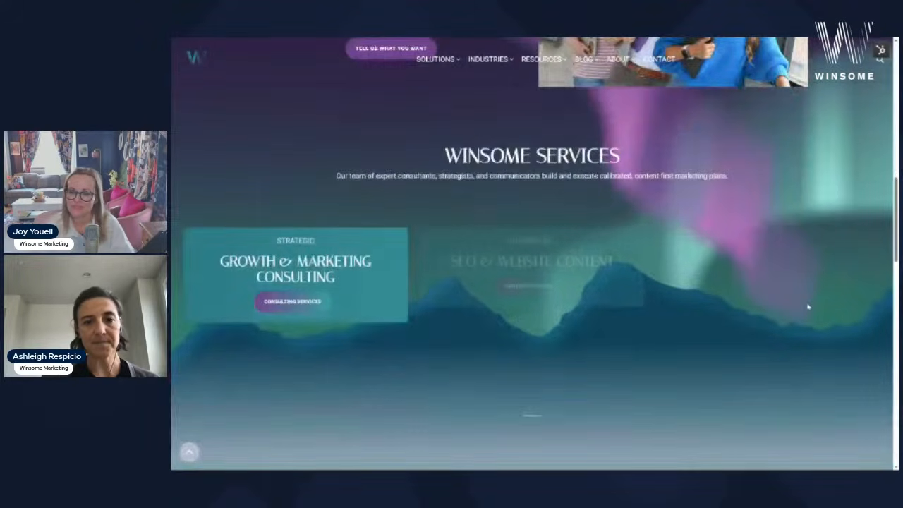
scroll(808, 307, down, 5)
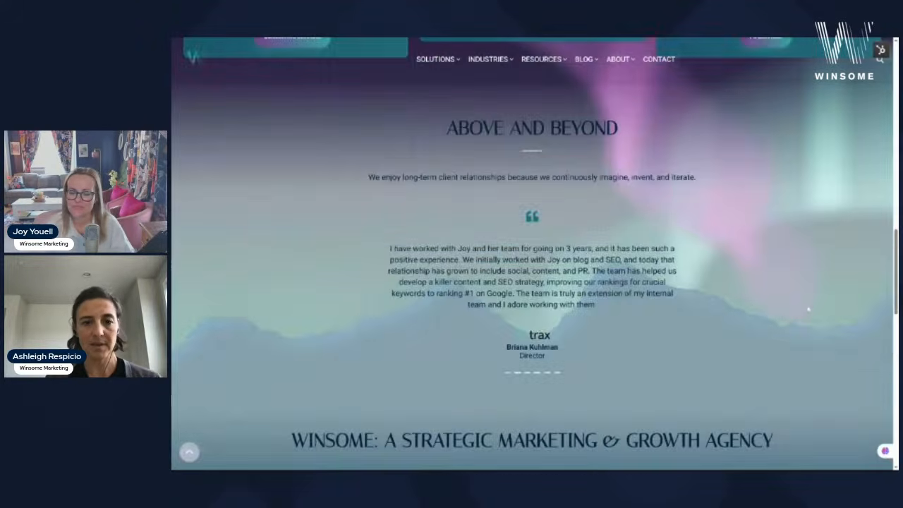
scroll(808, 307, down, 3)
scroll(807, 307, down, 3)
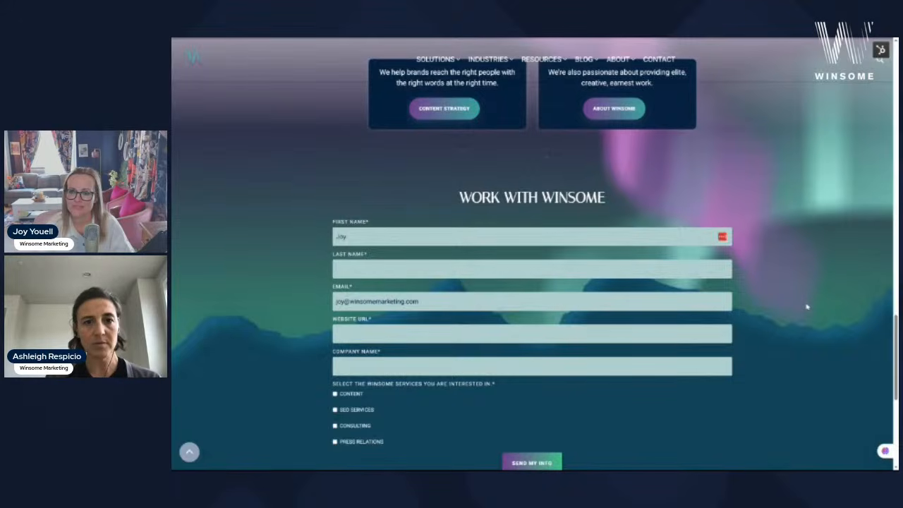
scroll(808, 307, down, 3)
scroll(807, 307, up, 5)
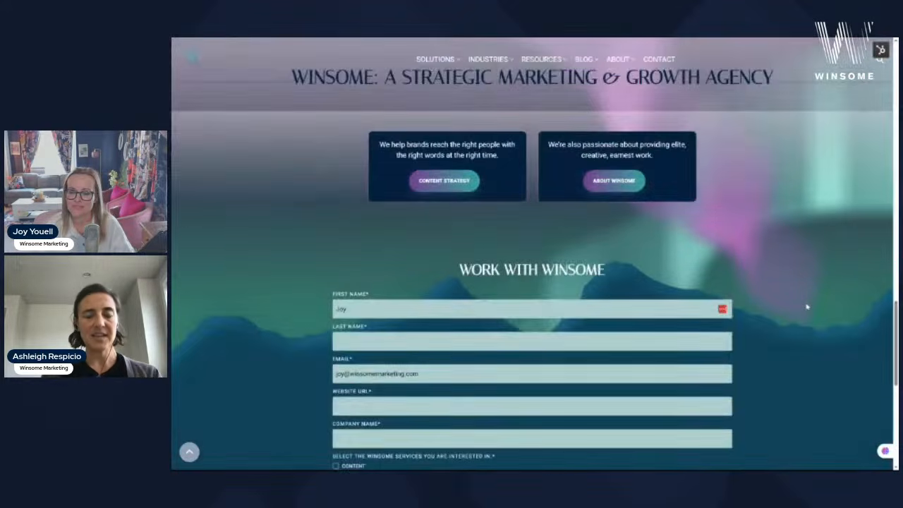
scroll(807, 307, up, 3)
scroll(807, 307, up, 6)
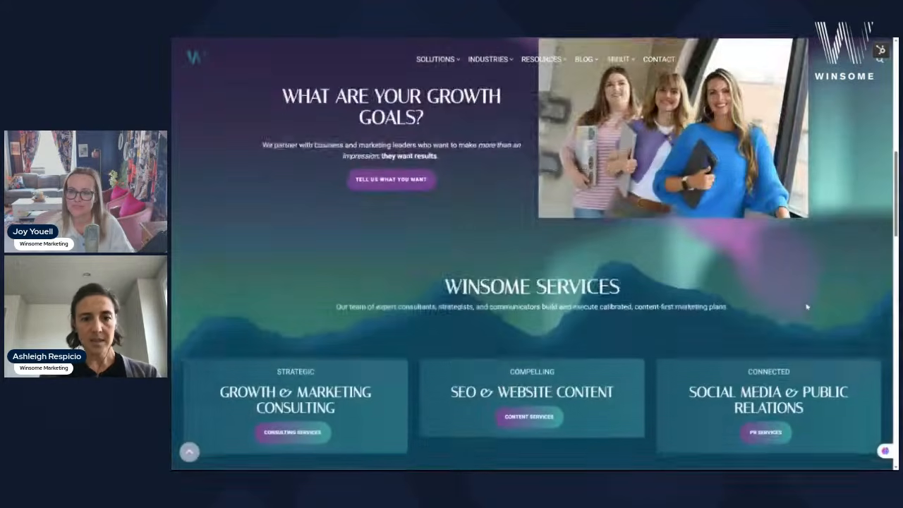
scroll(807, 307, up, 2)
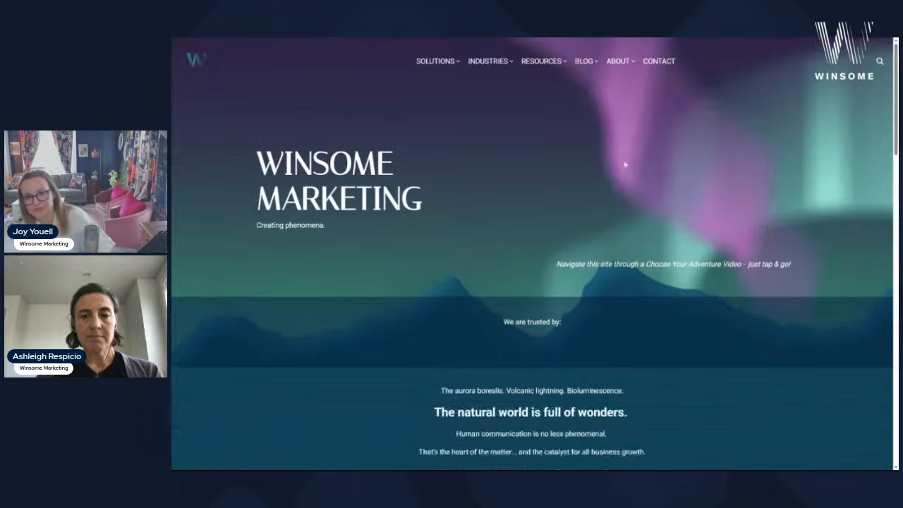
scroll(738, 350, down, 4)
scroll(738, 350, down, 5)
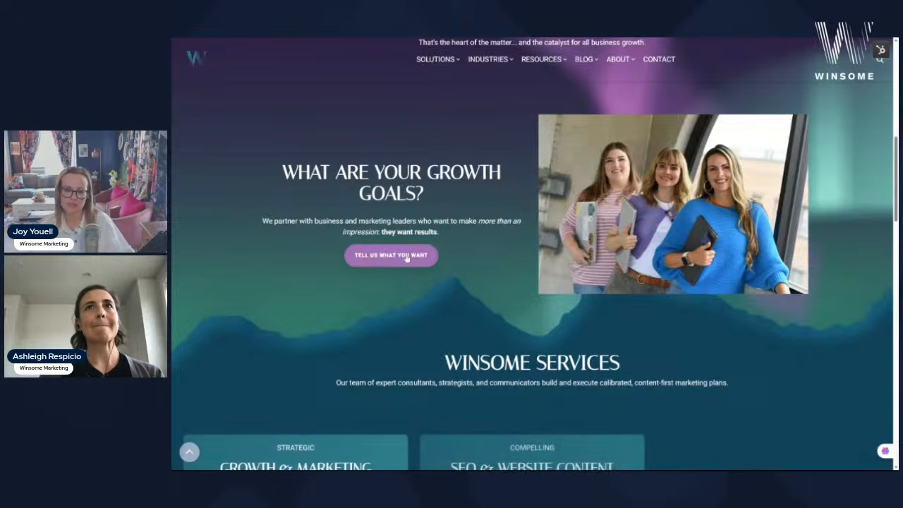
- Open and close the growth-call booking popup, then switch to the custom proposal builder
click(407, 259)
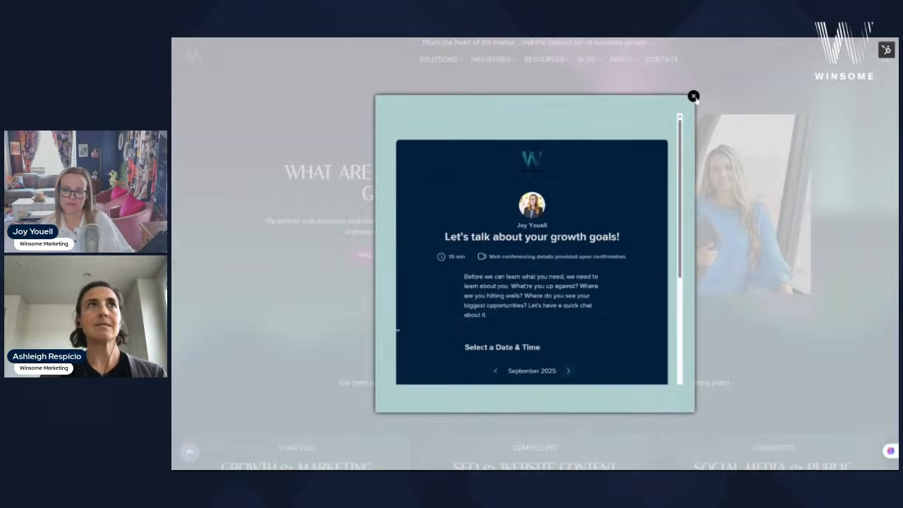
scroll(654, 263, down, 4)
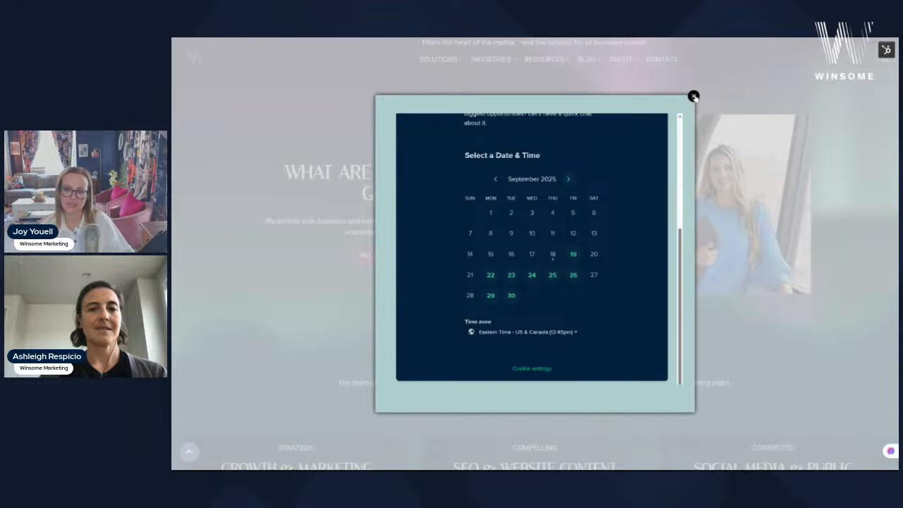
click(693, 96)
scroll(848, 300, down, 5)
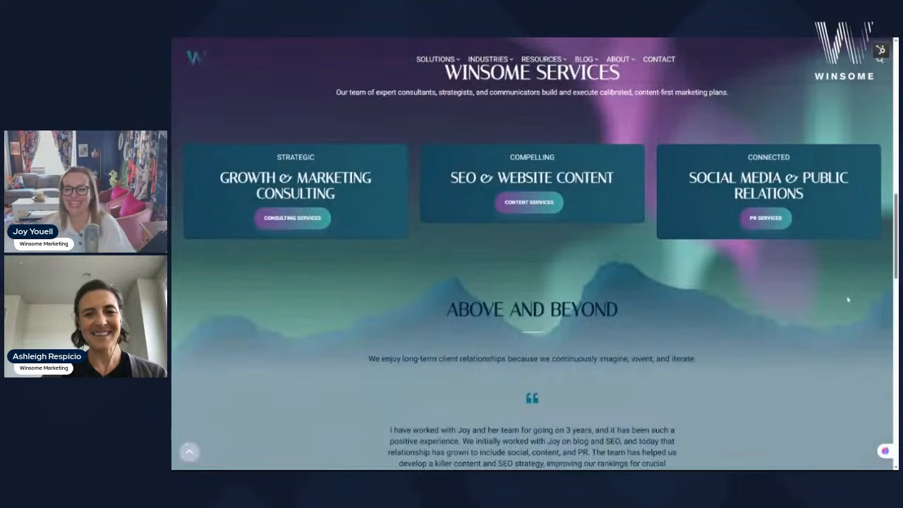
scroll(848, 300, down, 8)
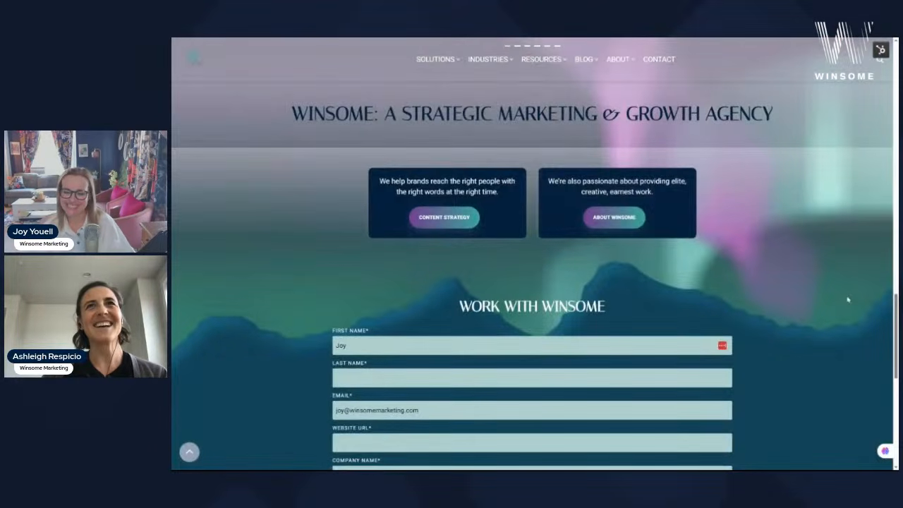
scroll(848, 300, down, 3)
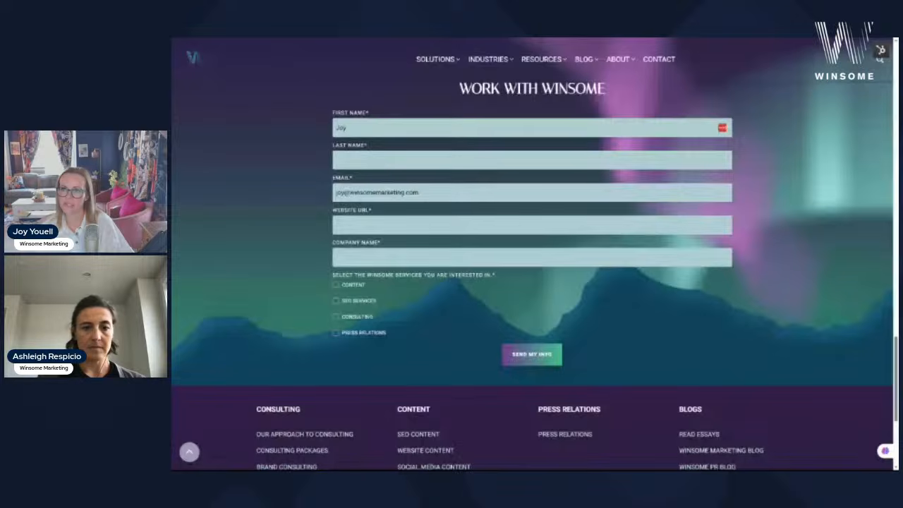
key(ctrl+Tab)
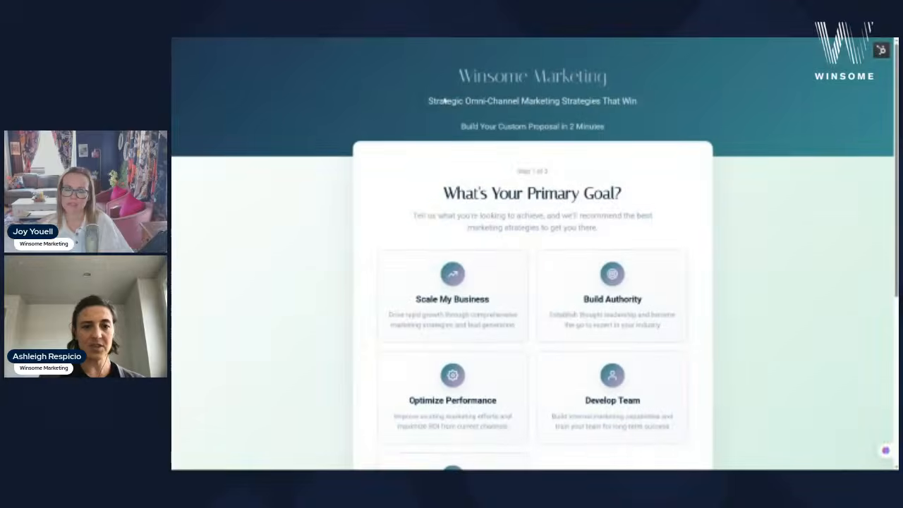